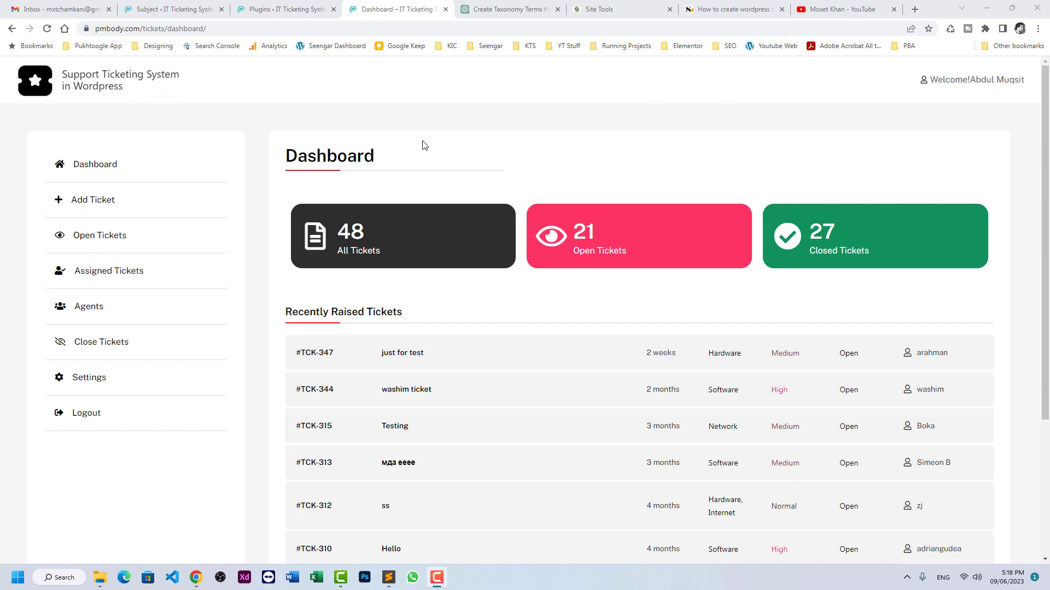
Glance at the YouTube tab and come back to the front-end ticket dashboard
click(839, 10)
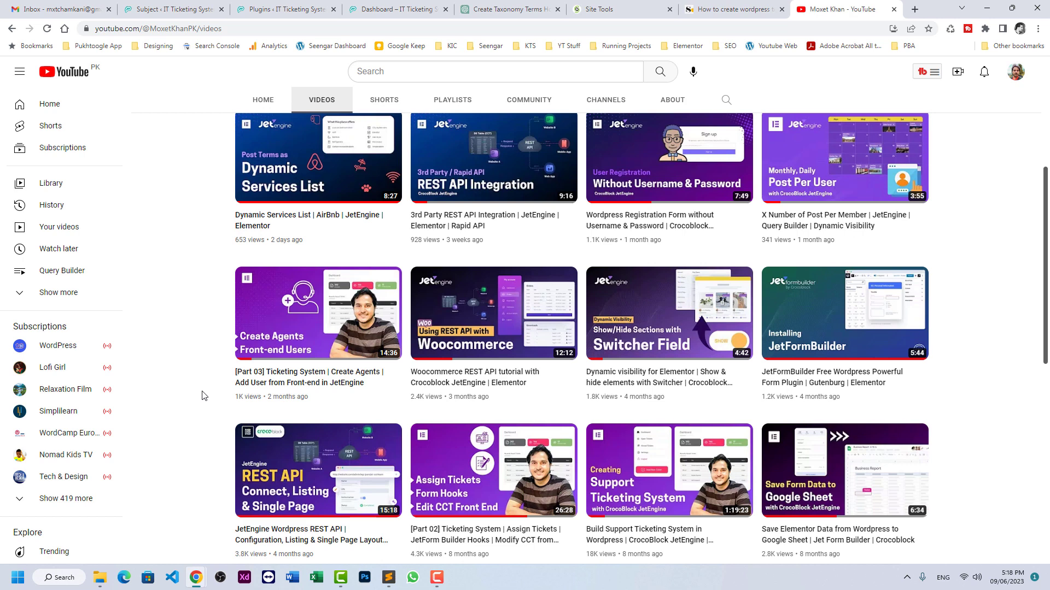
click(379, 12)
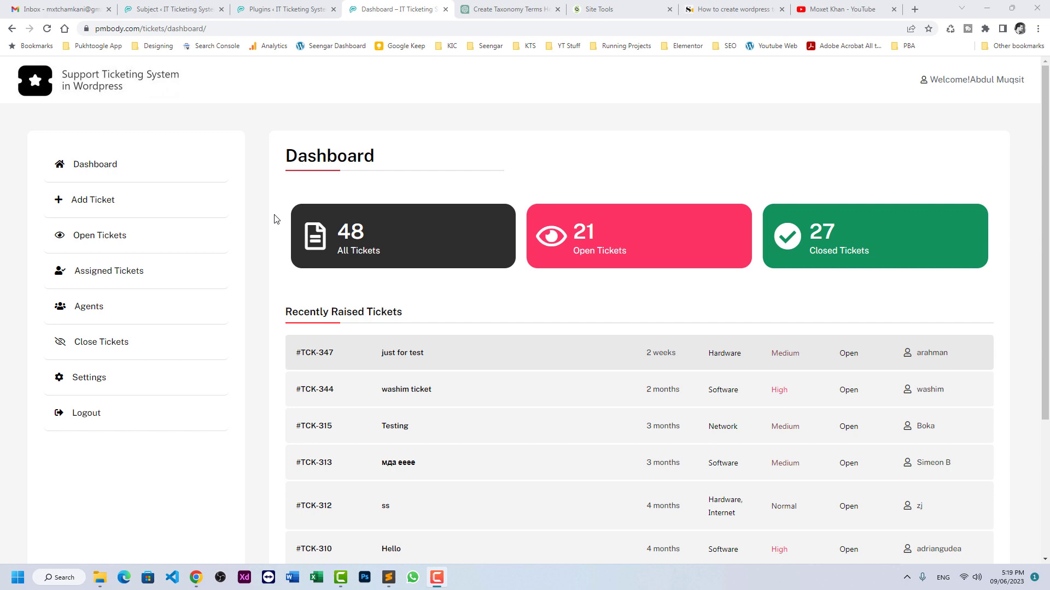
View the Subject terms admin page, then the front-end Add Ticket form with its subject checkboxes
click(181, 9)
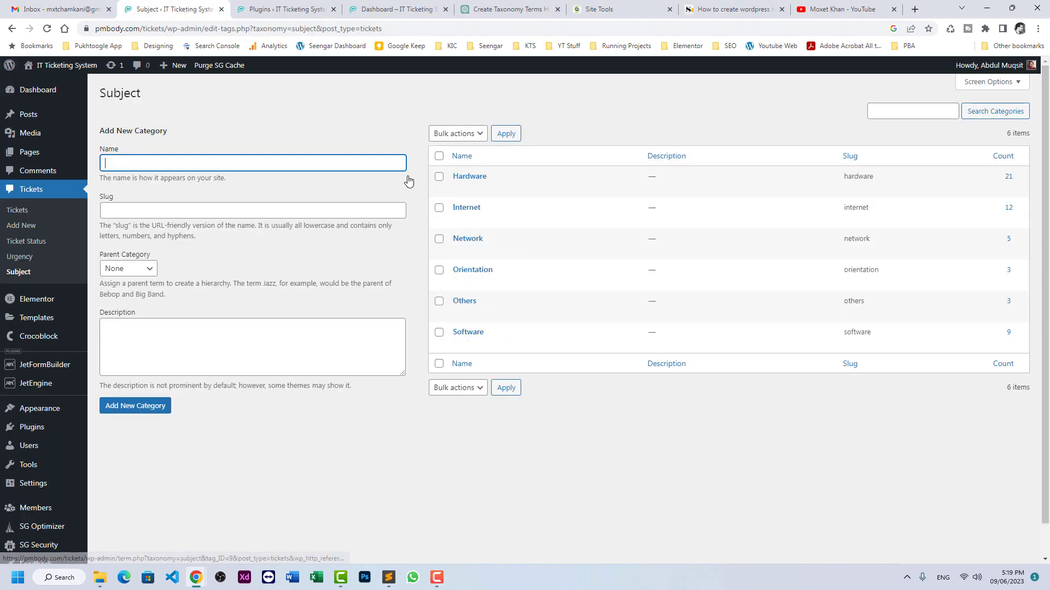
click(363, 8)
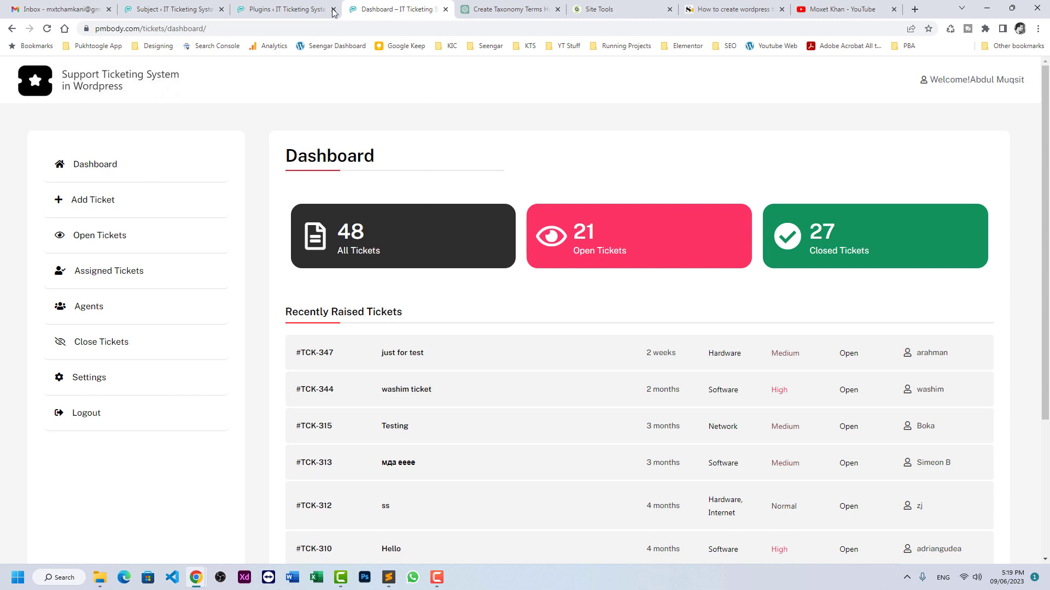
click(95, 243)
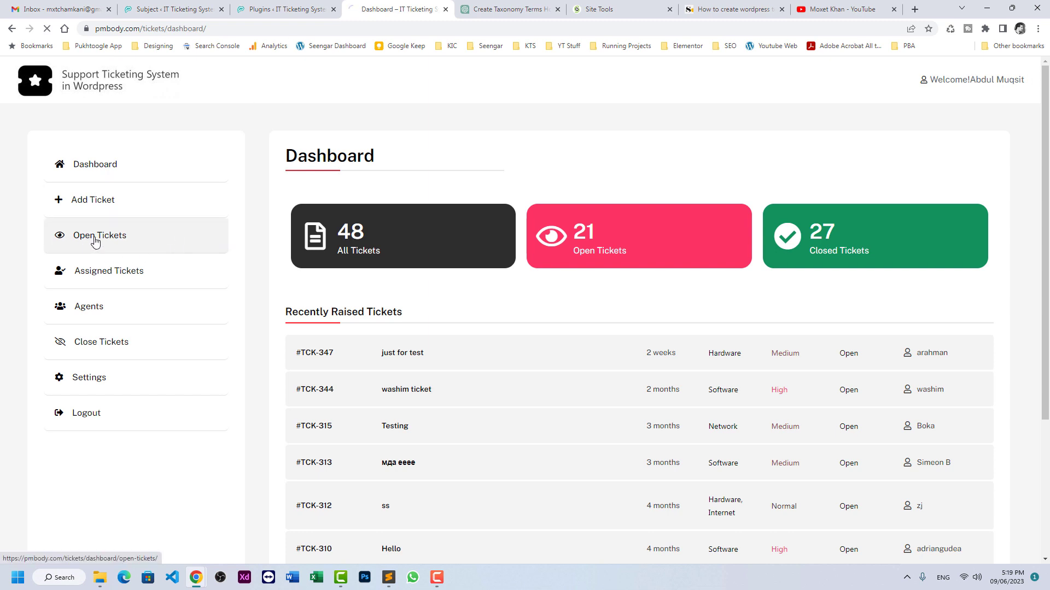
click(104, 205)
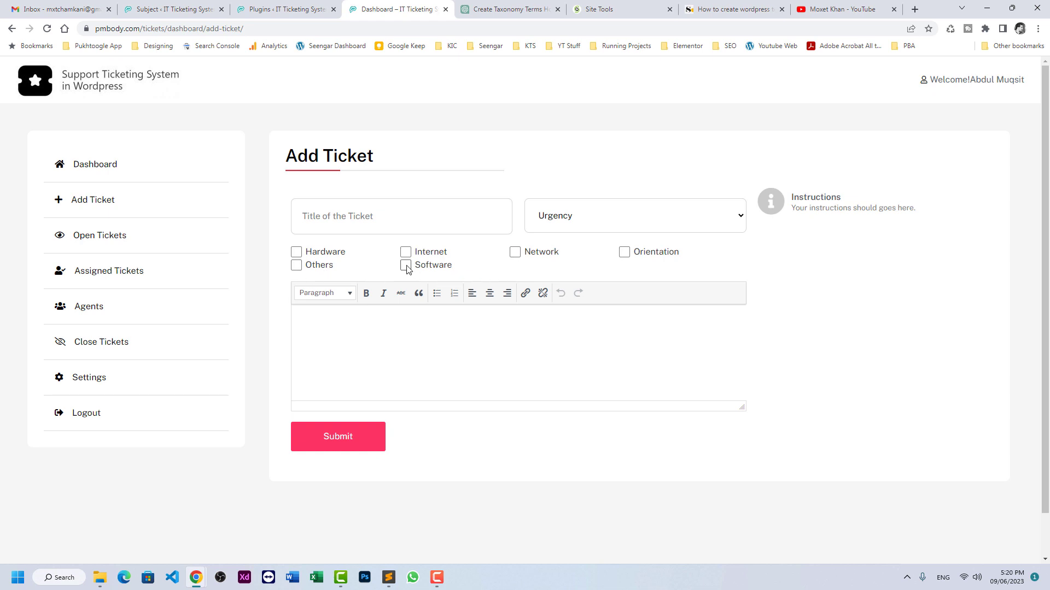
Back on the Subject admin page, highlight the taxonomy slug 'subject' in the address
click(174, 9)
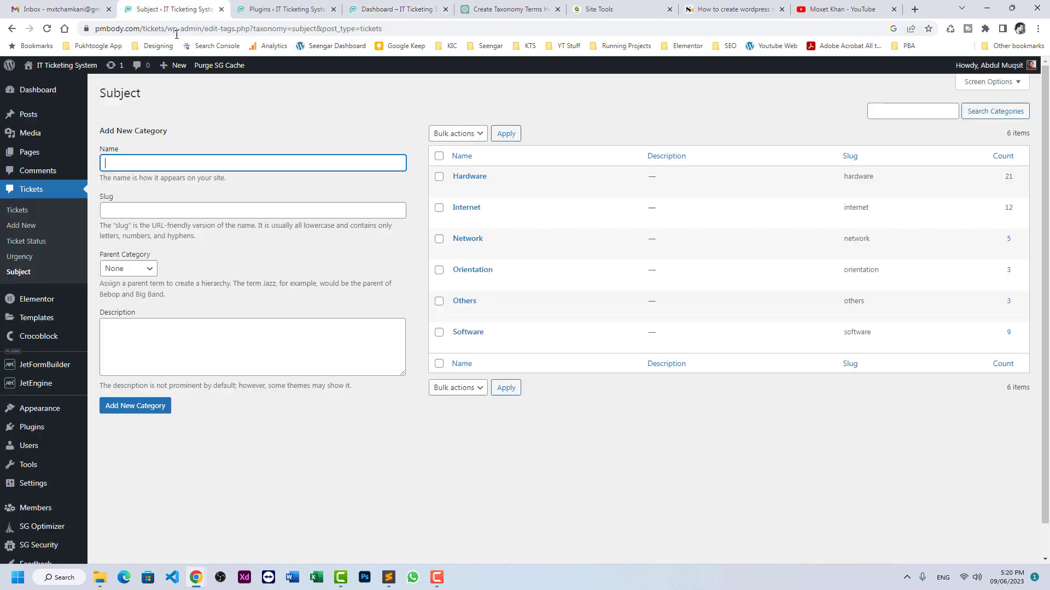
click(305, 28)
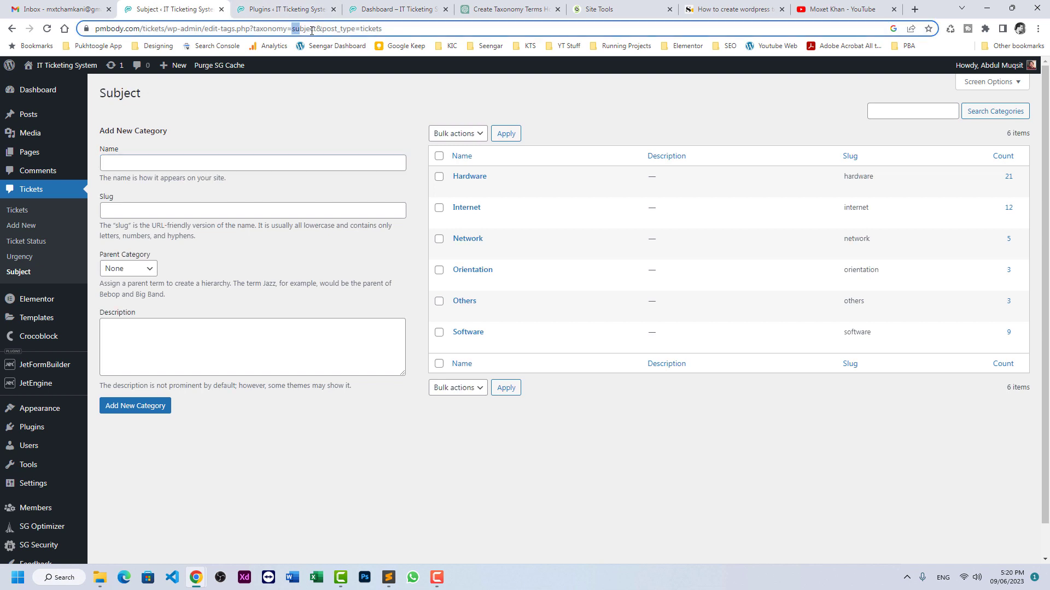
double_click(315, 28)
click(335, 106)
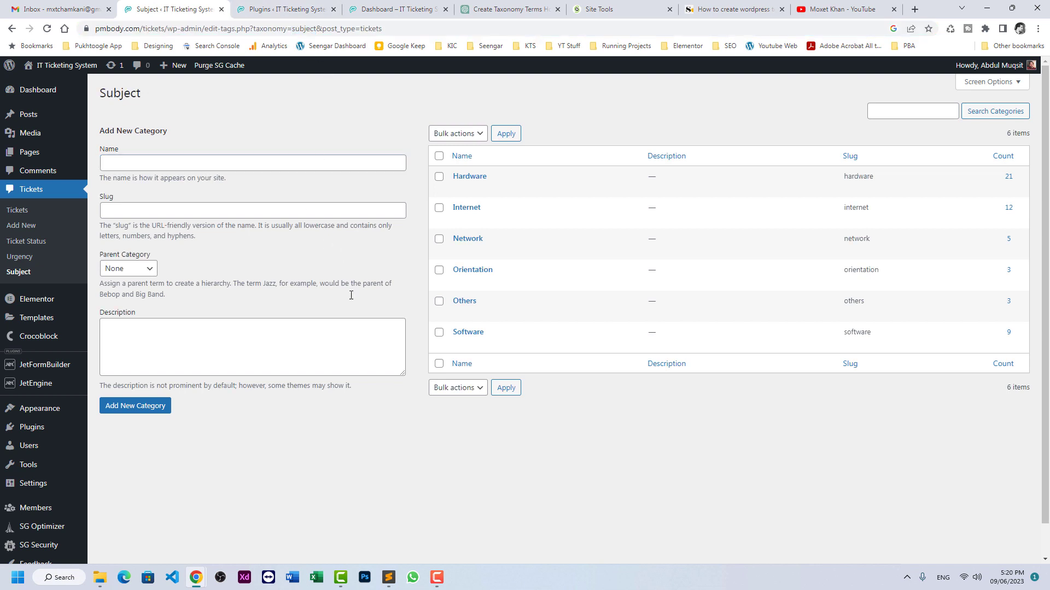
mouse_move(46, 365)
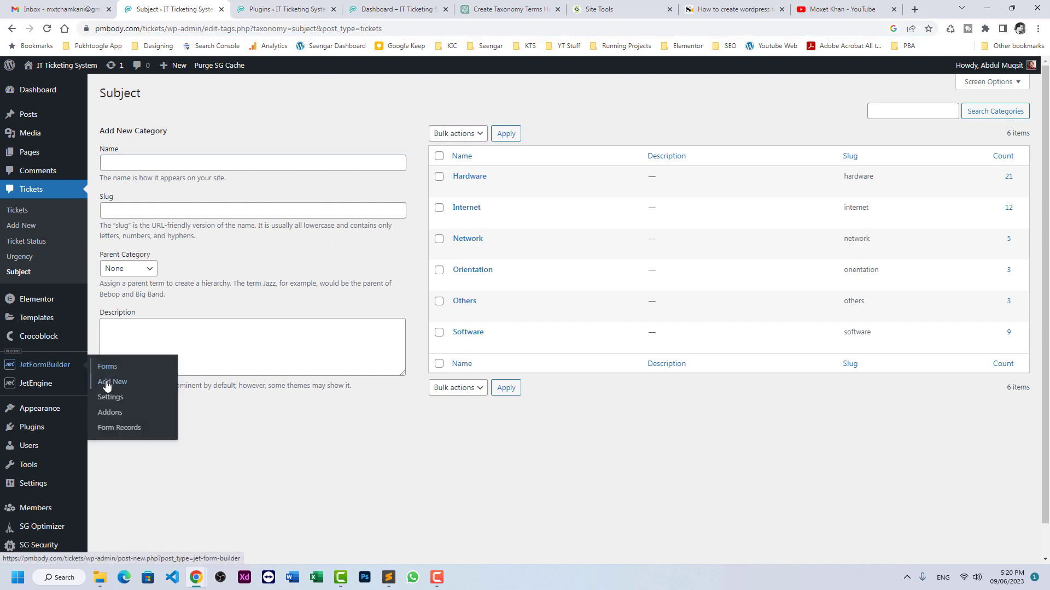
Start a new JetFormBuilder form 'Add Terms' and remove the post_id hidden field
click(106, 383)
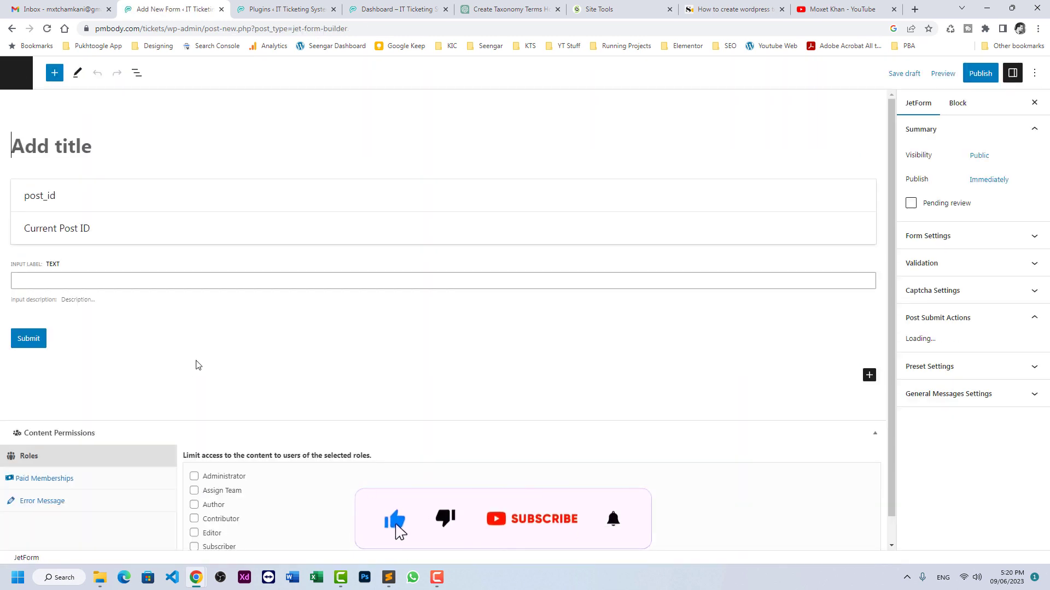
text(Ad)
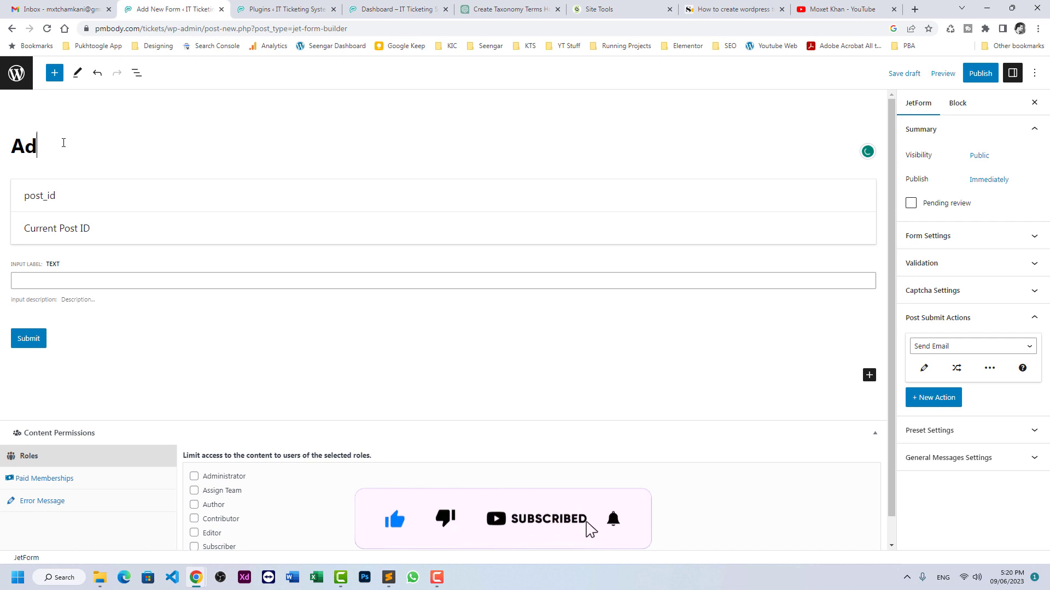
text(d Terms)
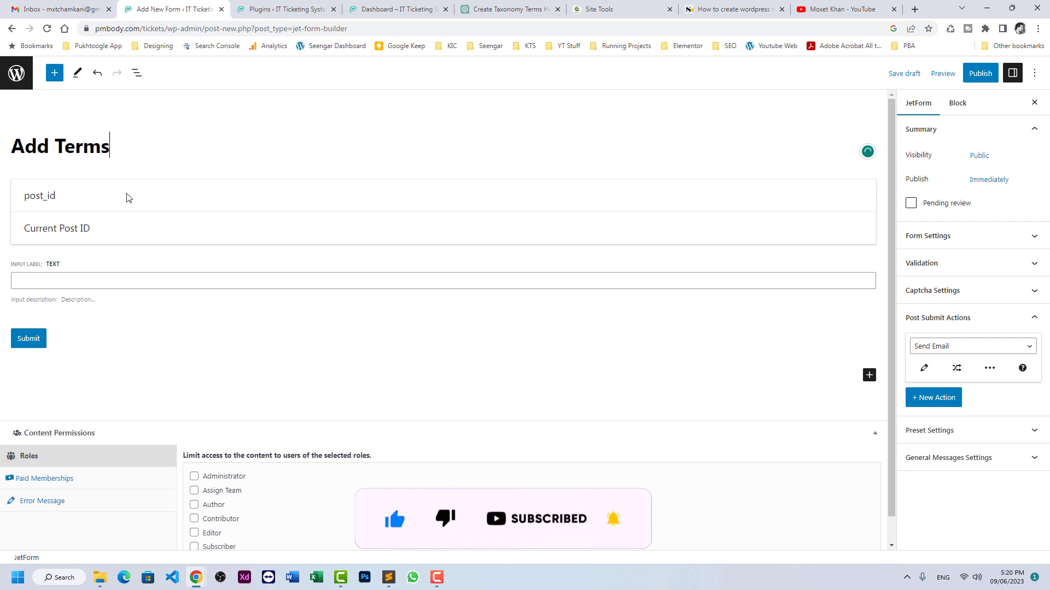
click(128, 195)
click(110, 159)
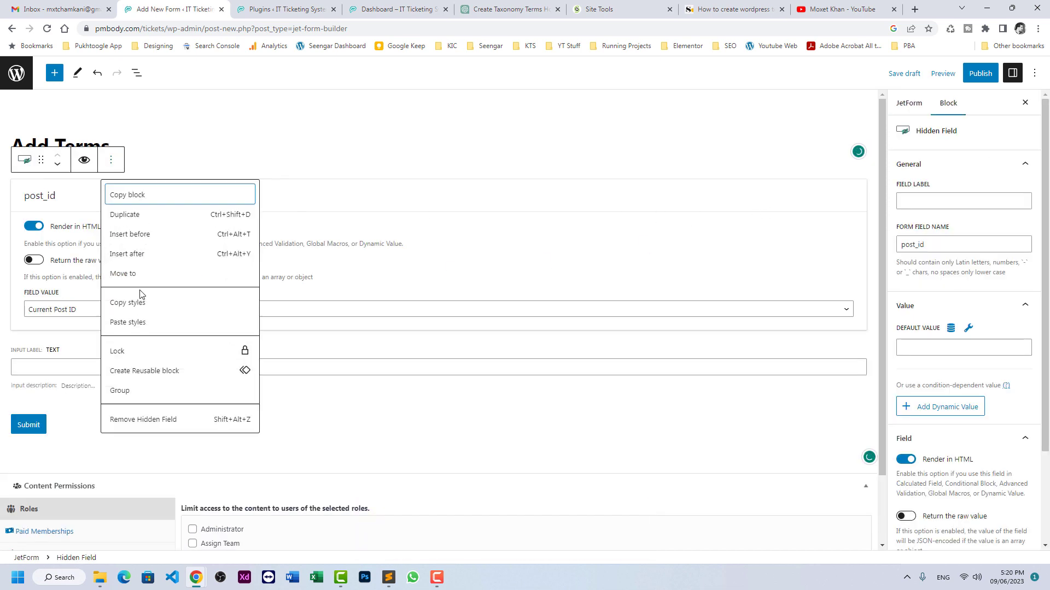
click(142, 419)
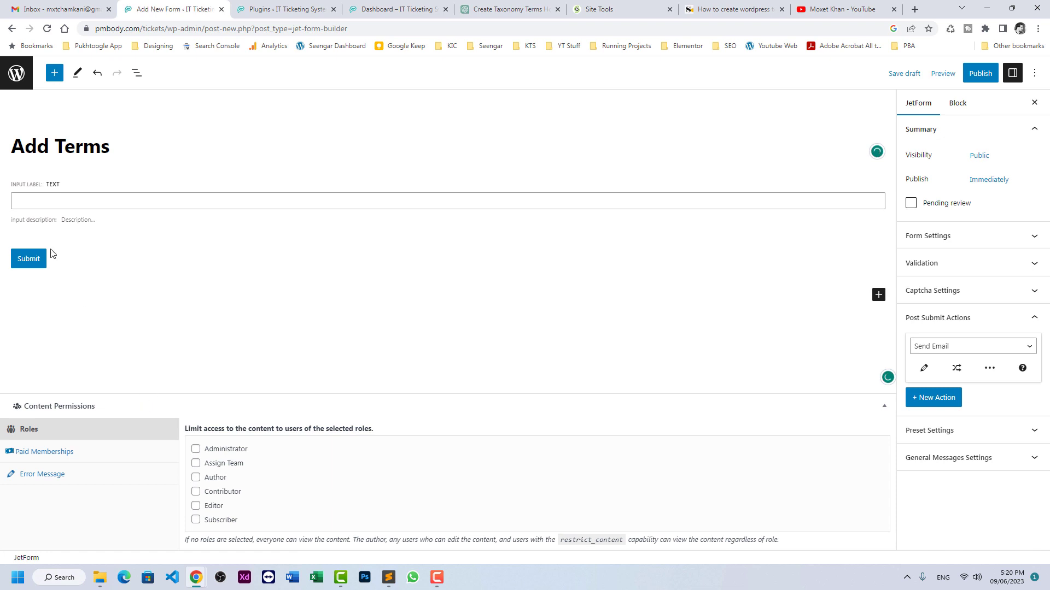
Relabel the text field 'Add new Subject' with name 'terms' and rename the Submit button 'Add Term'
click(71, 189)
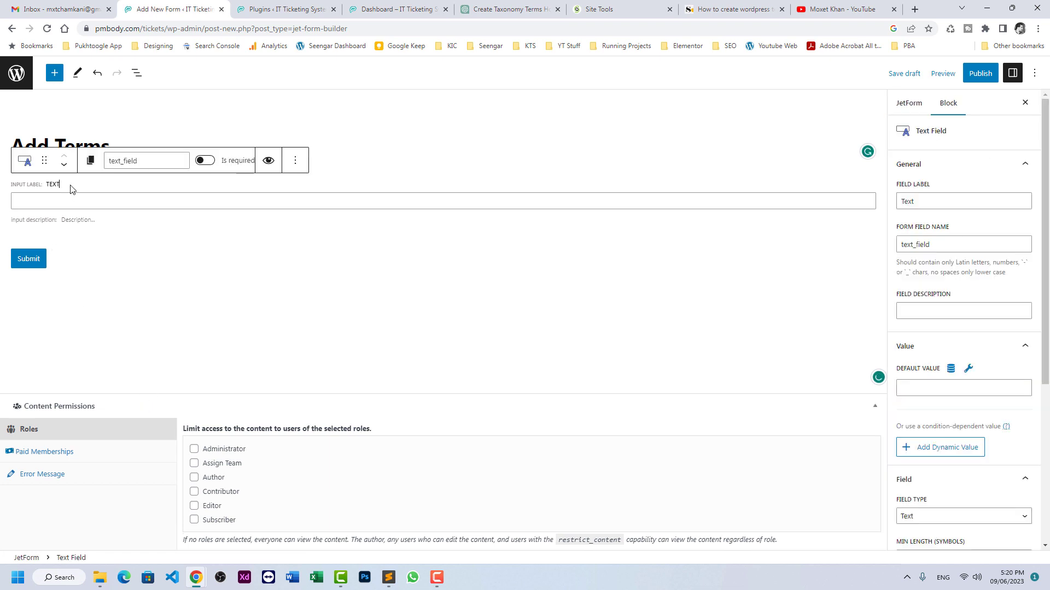
double_click(69, 190)
text(Add ne)
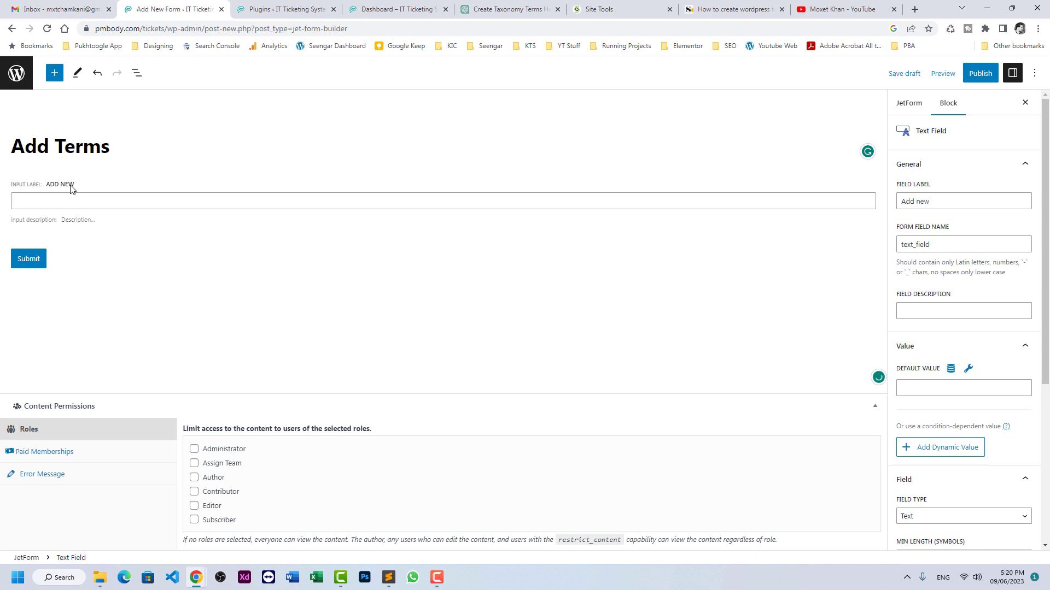
text(JECT)
drag(958, 246, 873, 253)
key(ctrl+a)
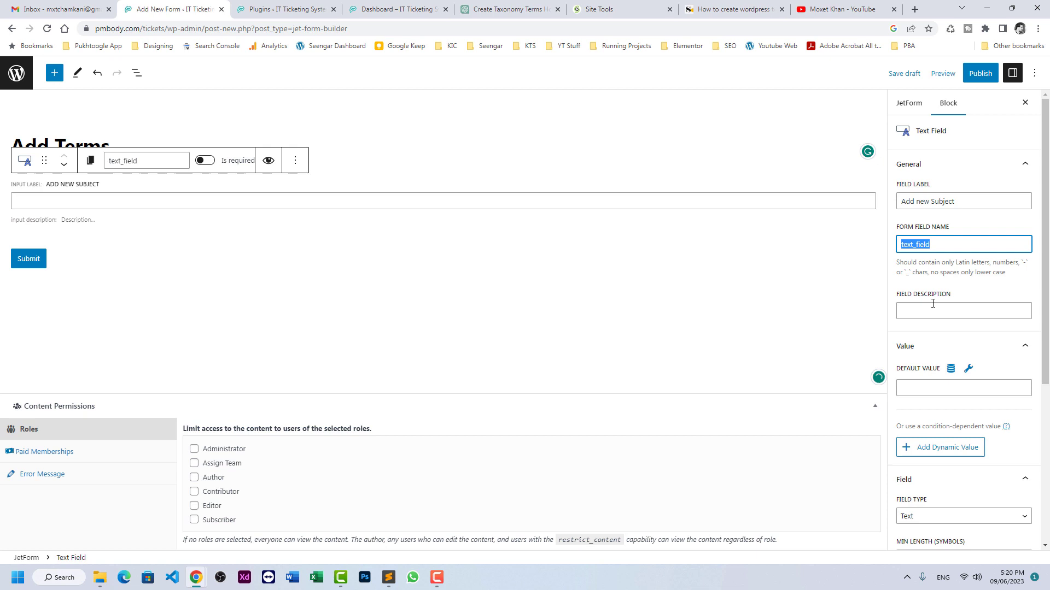
text(ter)
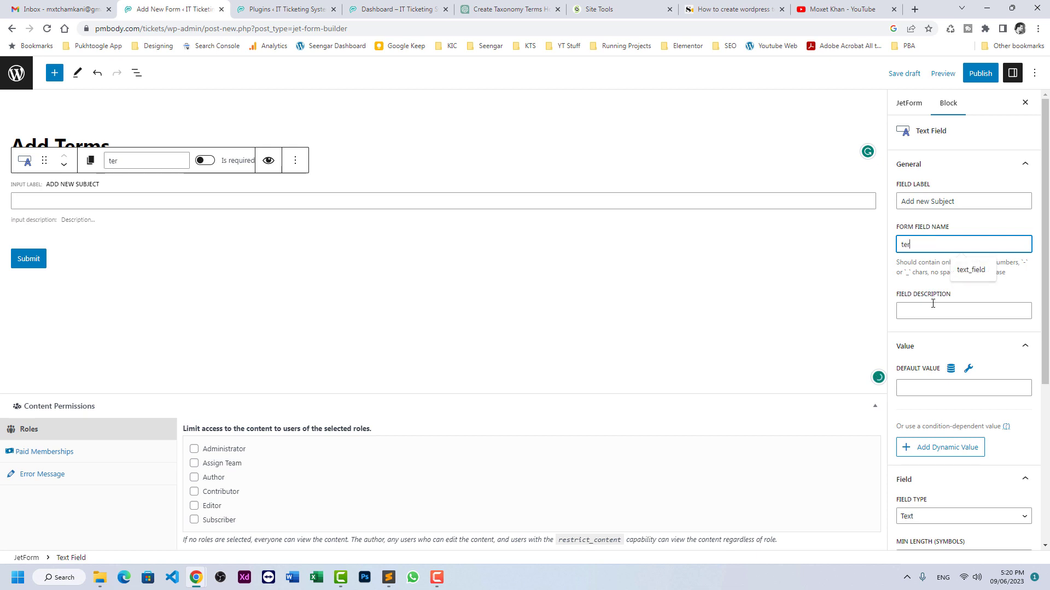
text(ms)
click(89, 254)
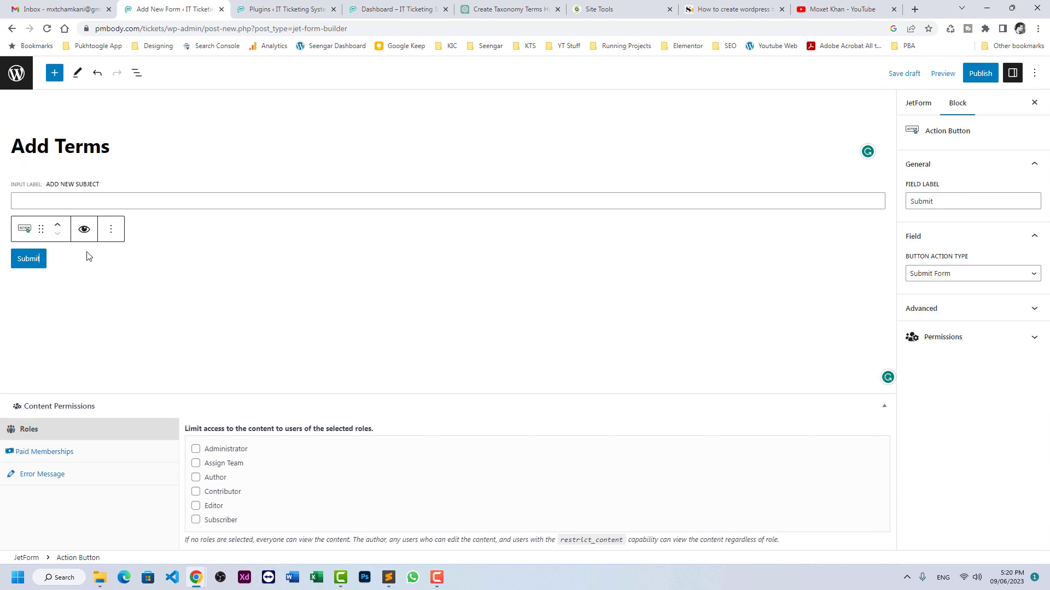
double_click(949, 197)
text(Add)
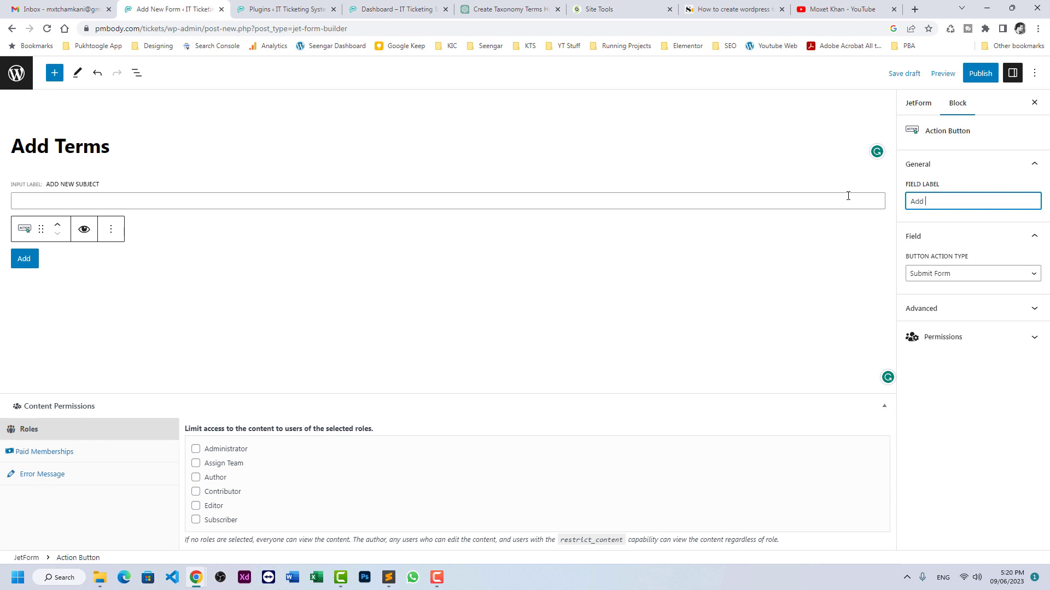
text( Term)
click(920, 105)
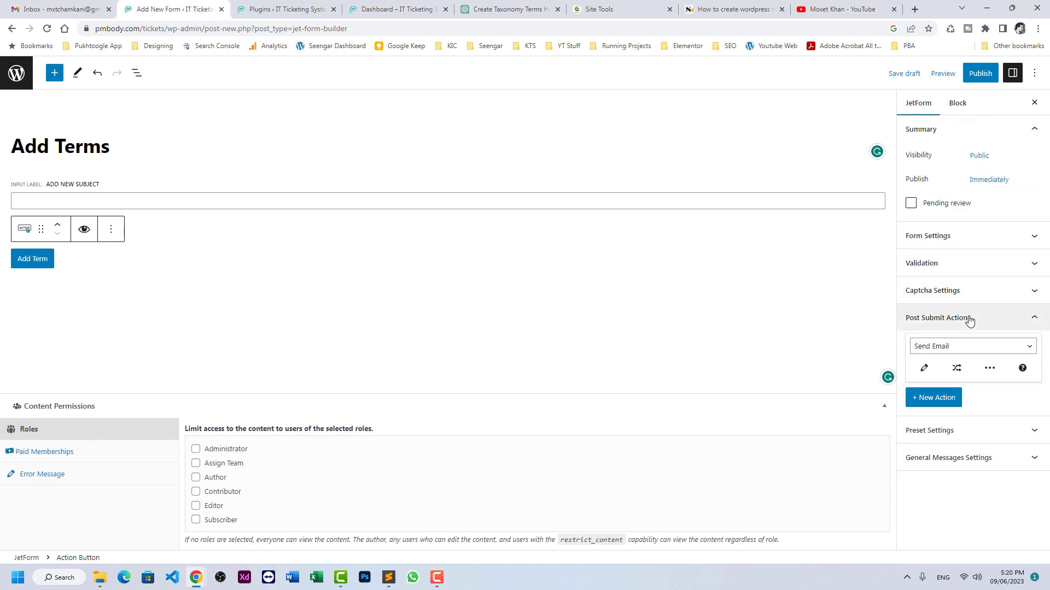
Set the post-submit action to Call Hook named 'create_terms' and select its full custom-action hook name
click(941, 351)
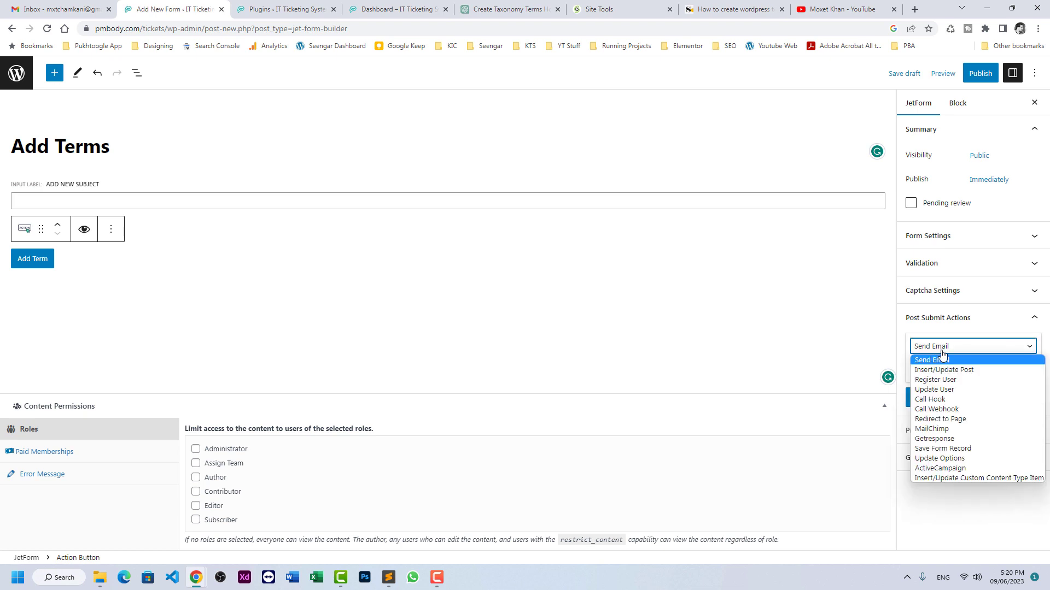
click(930, 400)
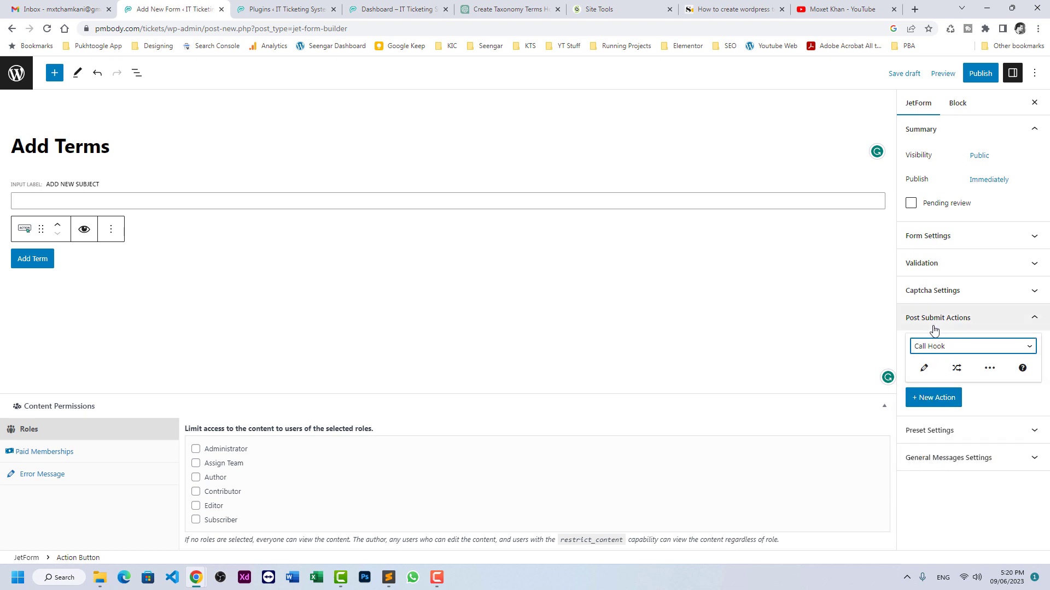
click(924, 369)
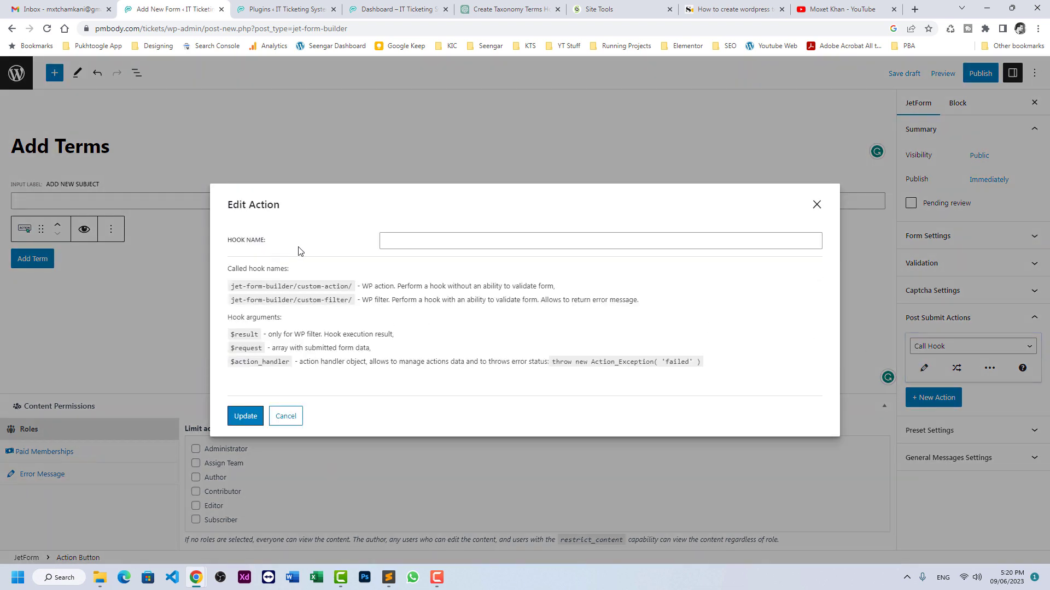
click(431, 242)
text(create)
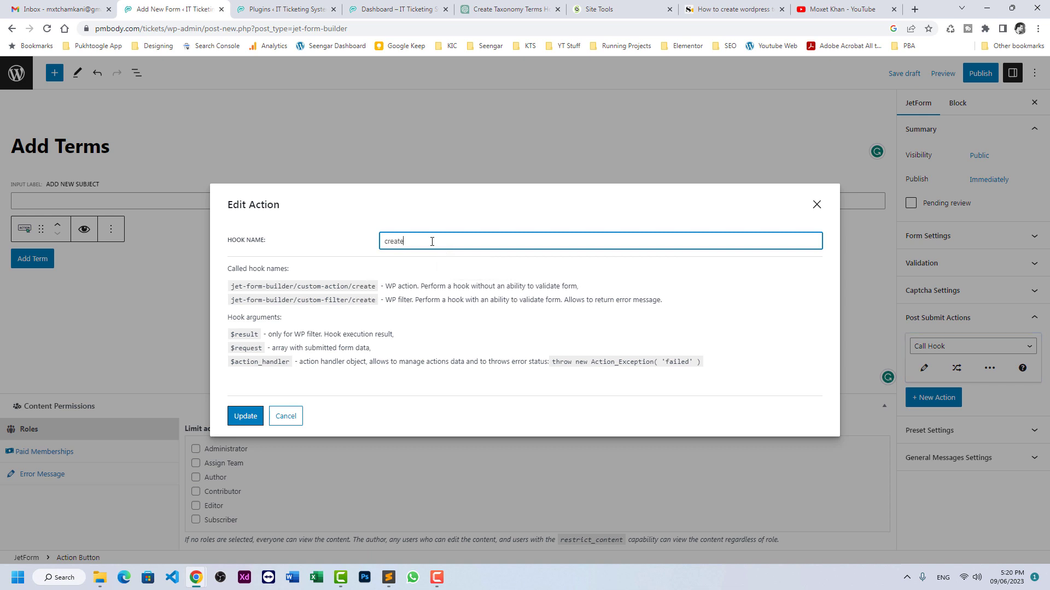
text(_terms)
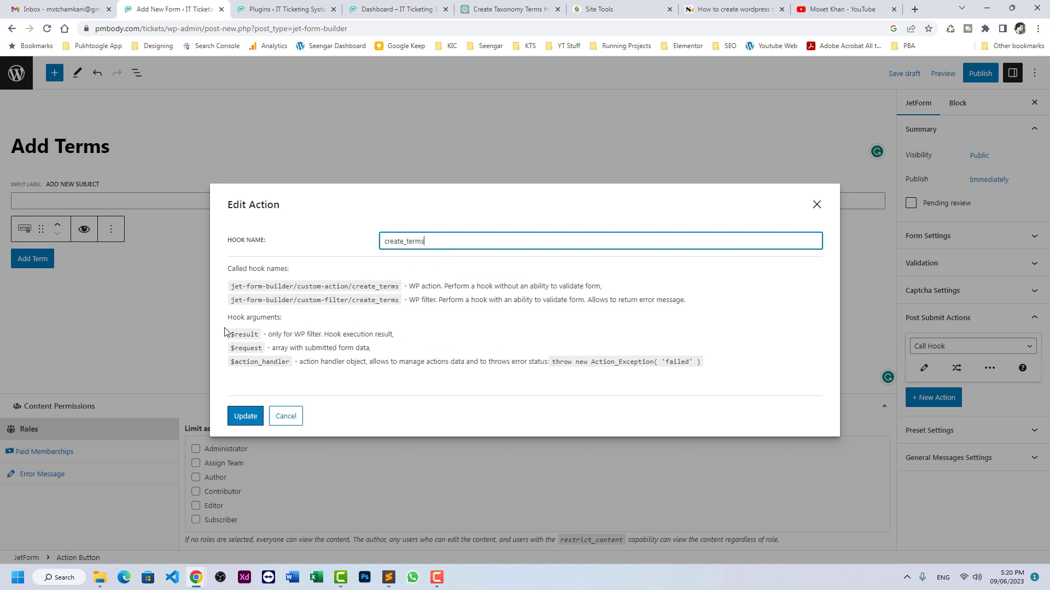
drag(231, 286, 402, 287)
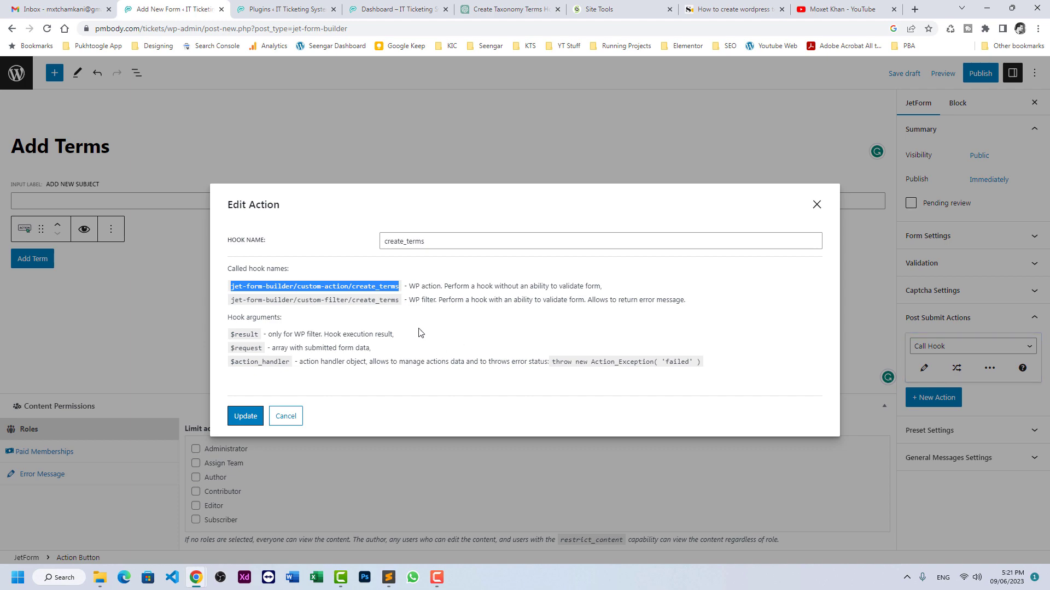
Paste the create-terms add_action hook into functions.php below the assign hook
click(601, 7)
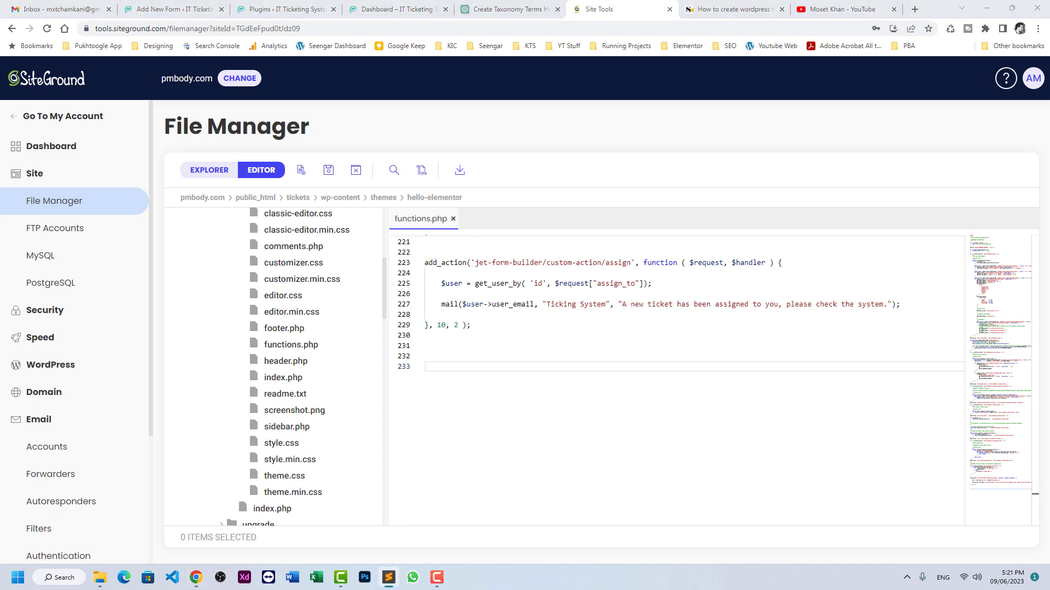
click(440, 359)
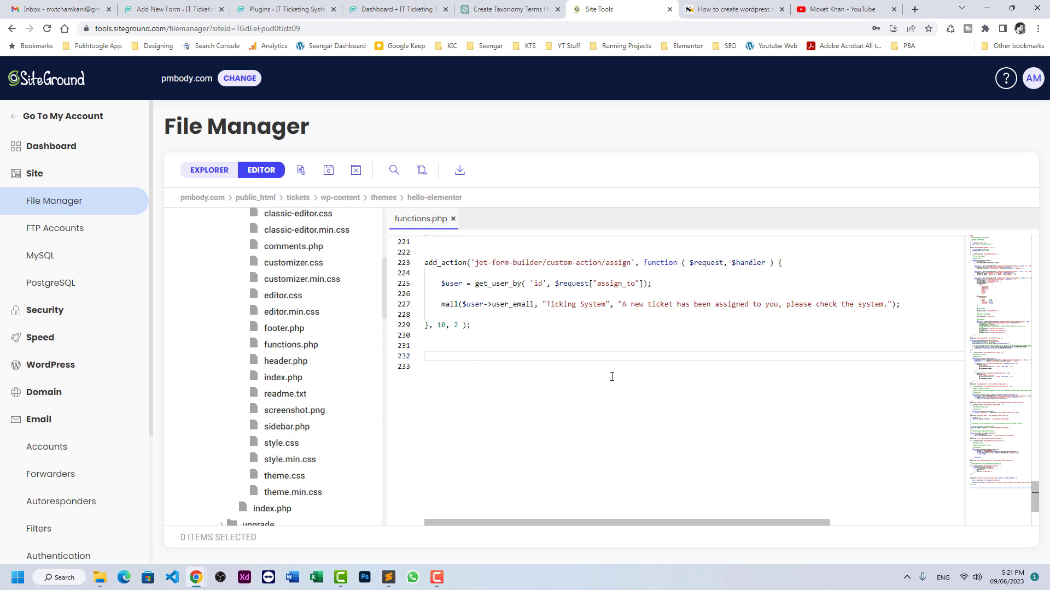
text(add_action( 'jet-form-builder/custom-action/create-terms', function( $request, $action_handler ) {  $terms = explode(',', $request['terms']);  $taxonomy = 'subject'; // Replace with your actual taxonomy name  foreach ($terms as $term) {     // Check if the term already exists     $existing_term = term_exists($term, $taxonomy);      // If the term doesn't exist, create it     if ($existing_term === 0 || $existing_term === null) {         wp_insert_term($term, $taxonomy);     } }  }, 10, 2 );)
scroll(639, 373, down, 2)
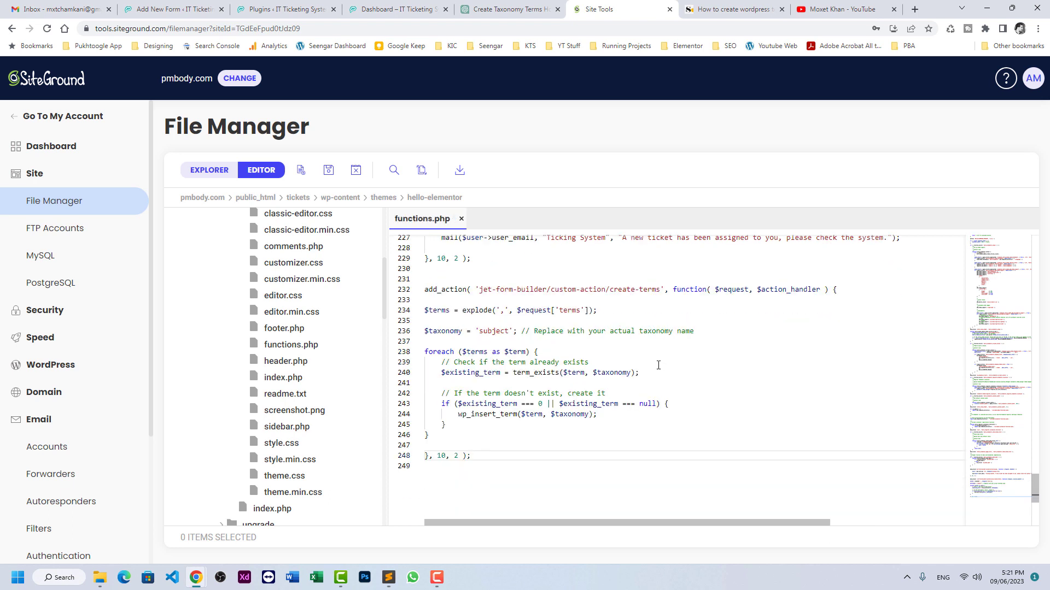
drag(480, 462, 423, 458)
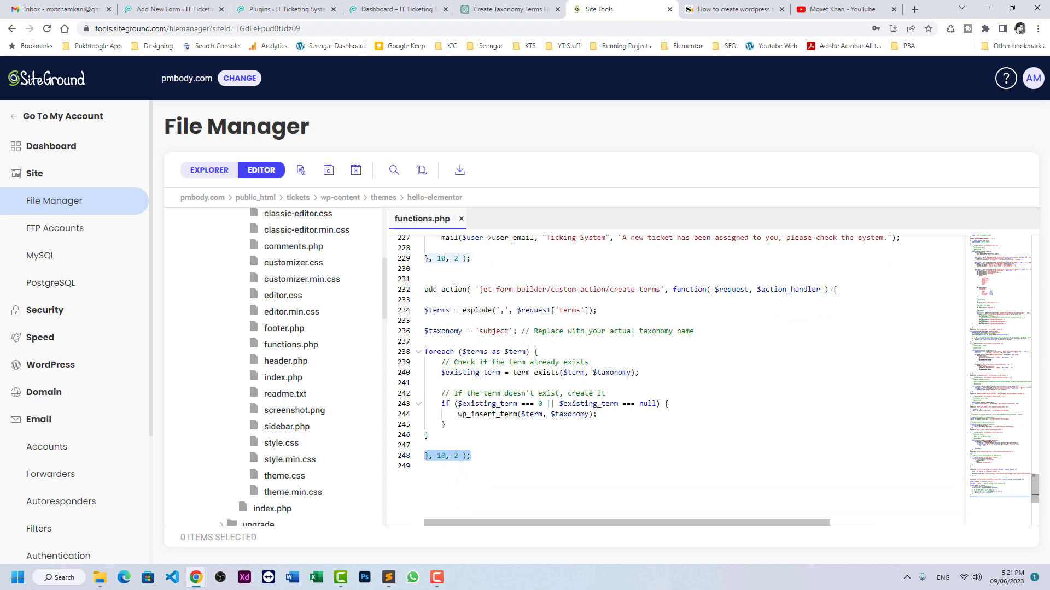
click(493, 283)
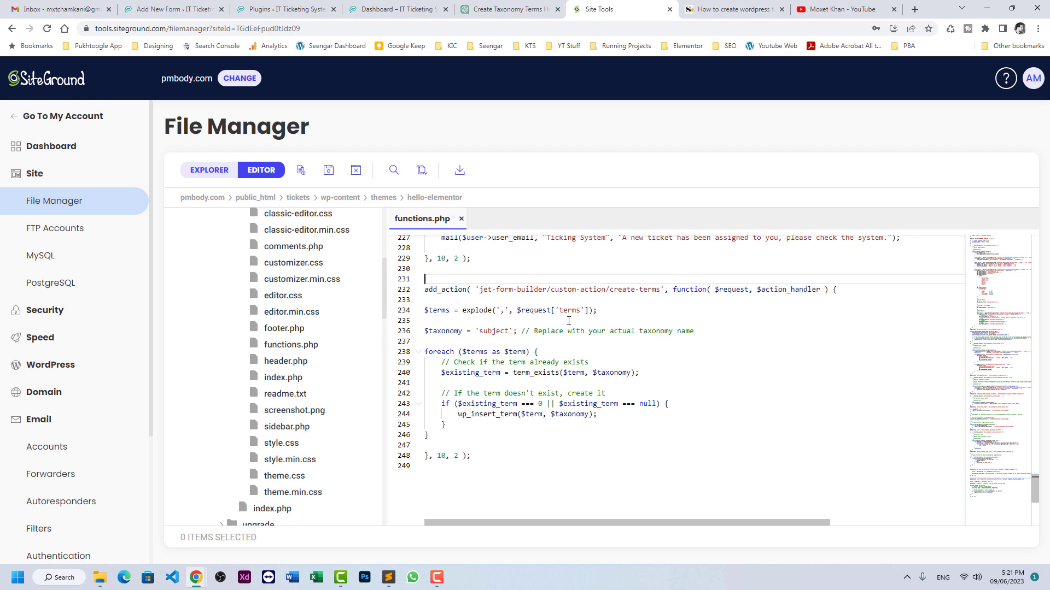
Check the hook name on line 232 against the form's create_terms Call Hook action
drag(478, 290, 660, 289)
click(609, 290)
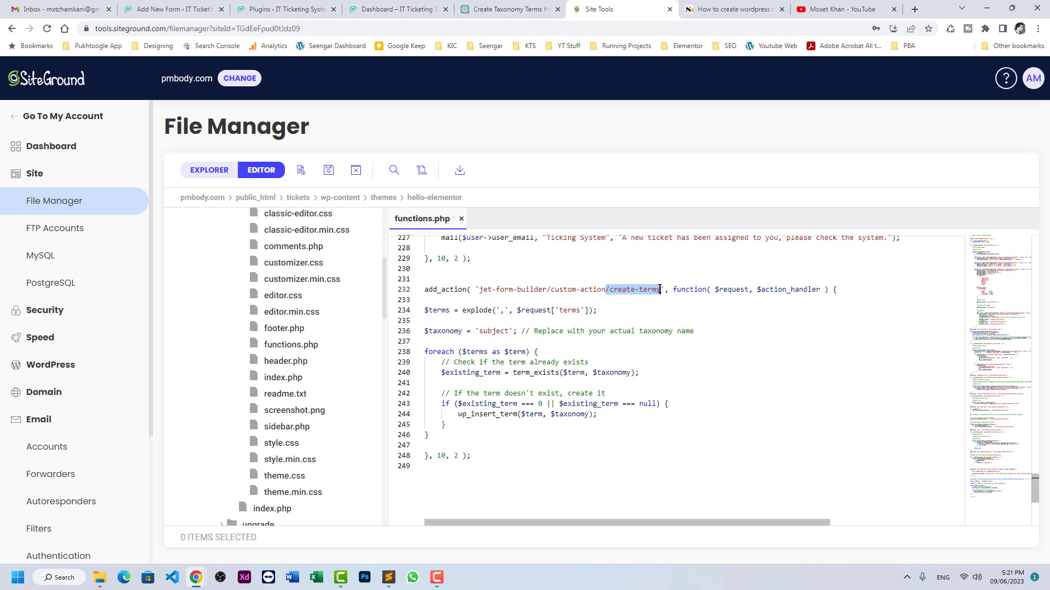
click(185, 8)
drag(451, 244, 363, 246)
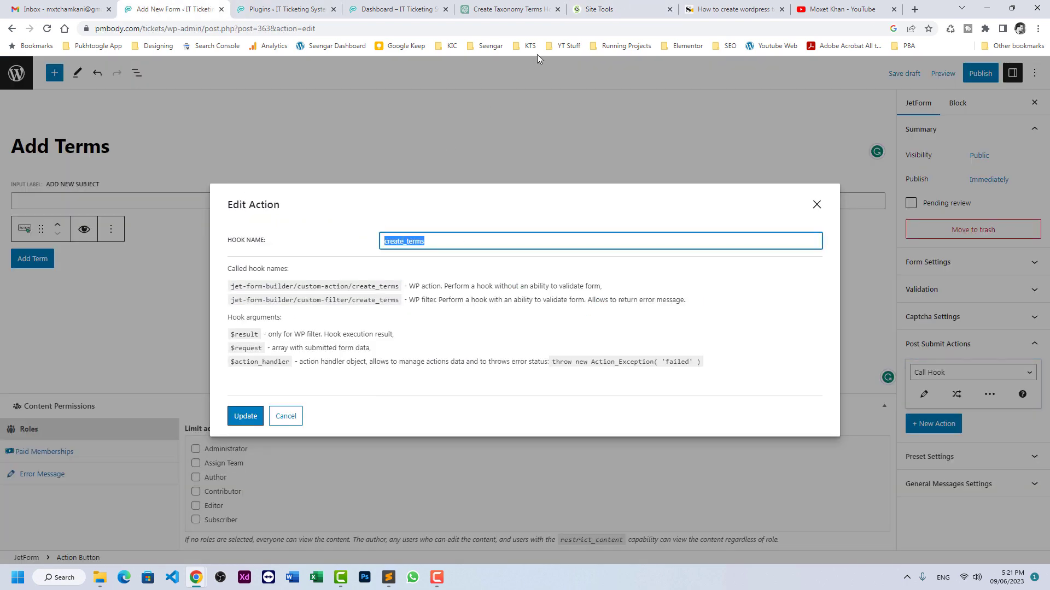
click(611, 9)
click(633, 295)
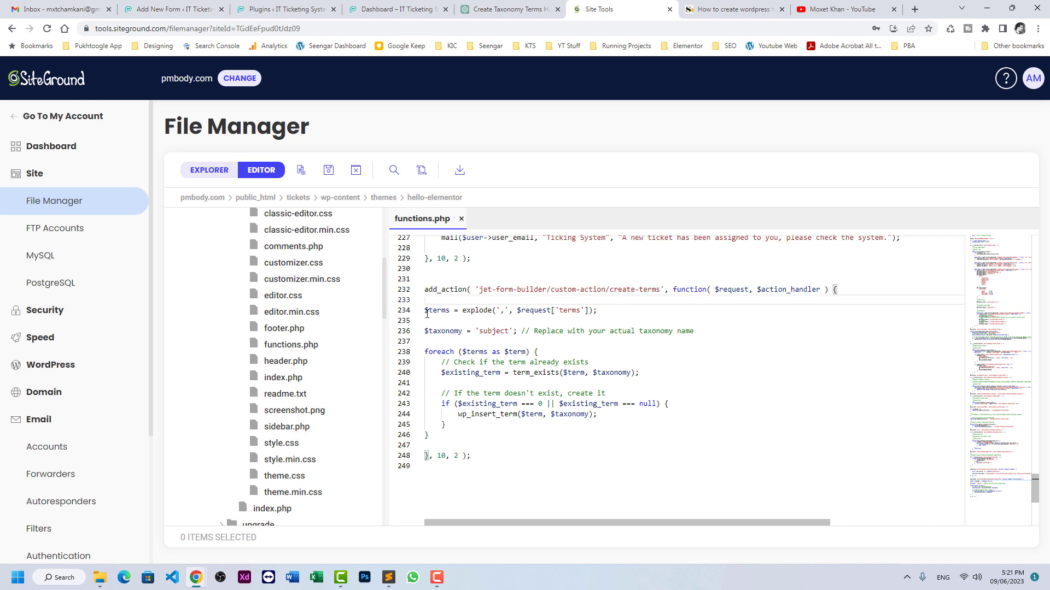
Compare the hook's term-creation body with ChatGPT's generated taxonomy-term code
drag(426, 310, 453, 432)
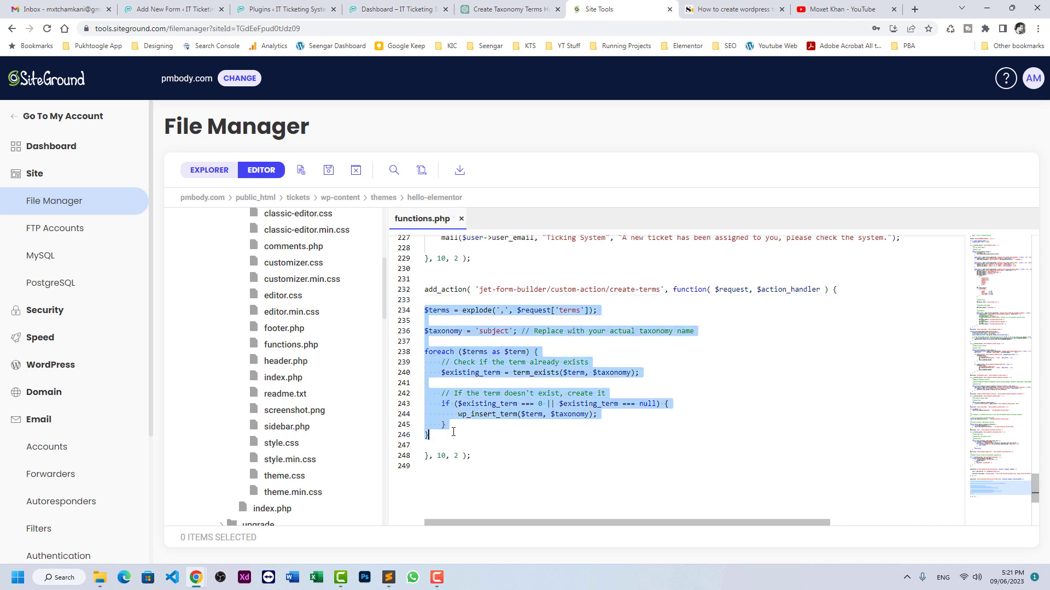
click(492, 10)
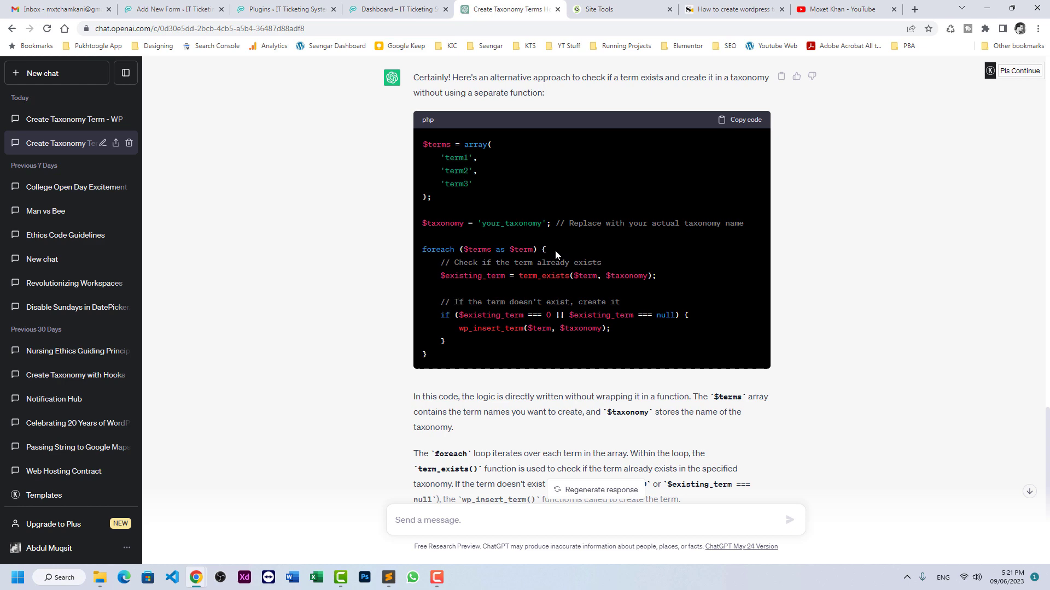
drag(423, 141, 480, 357)
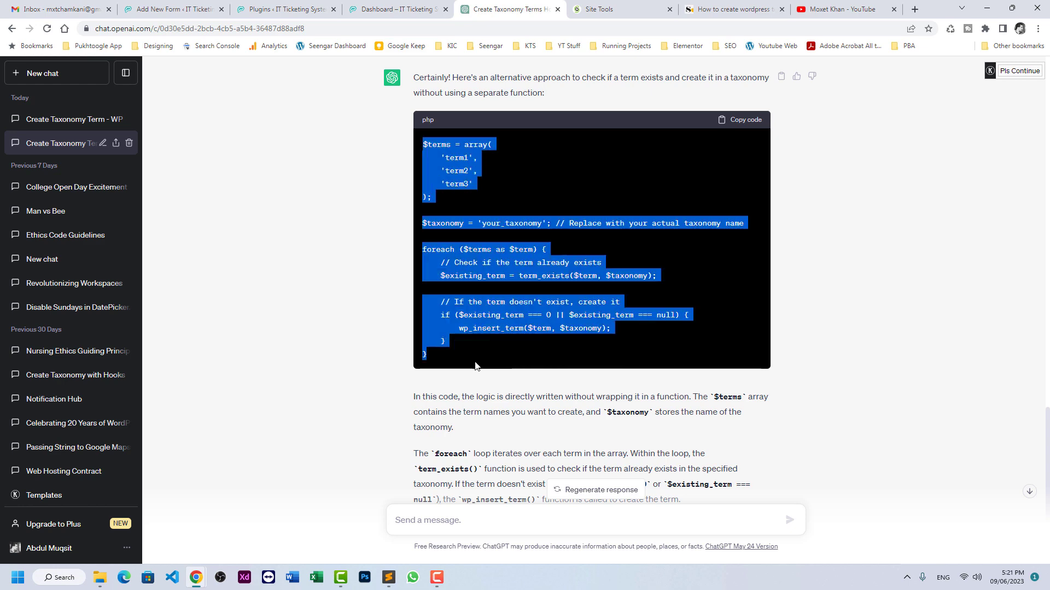
click(481, 327)
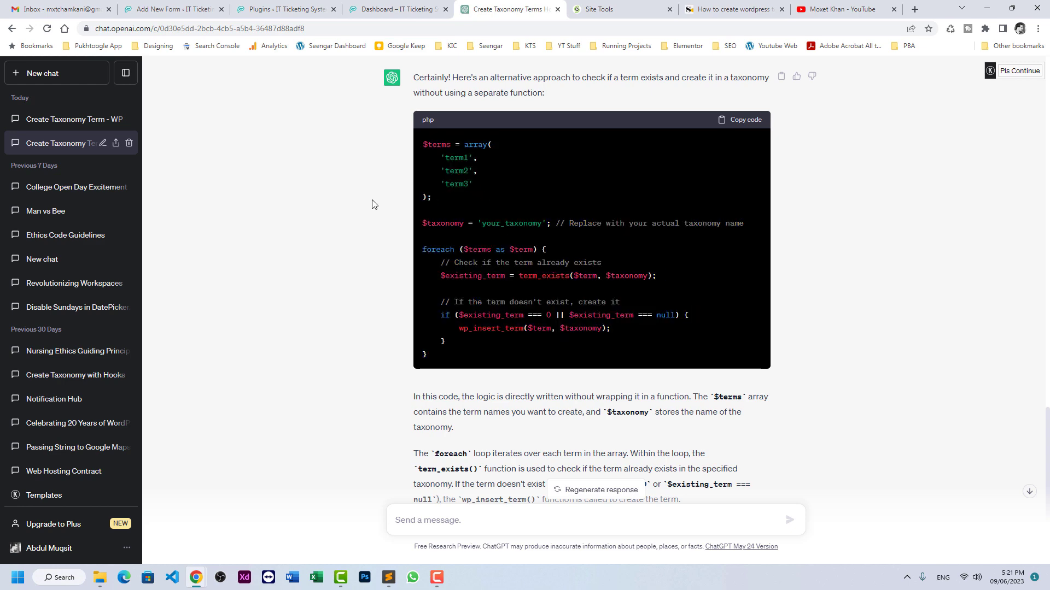
click(625, 11)
click(512, 355)
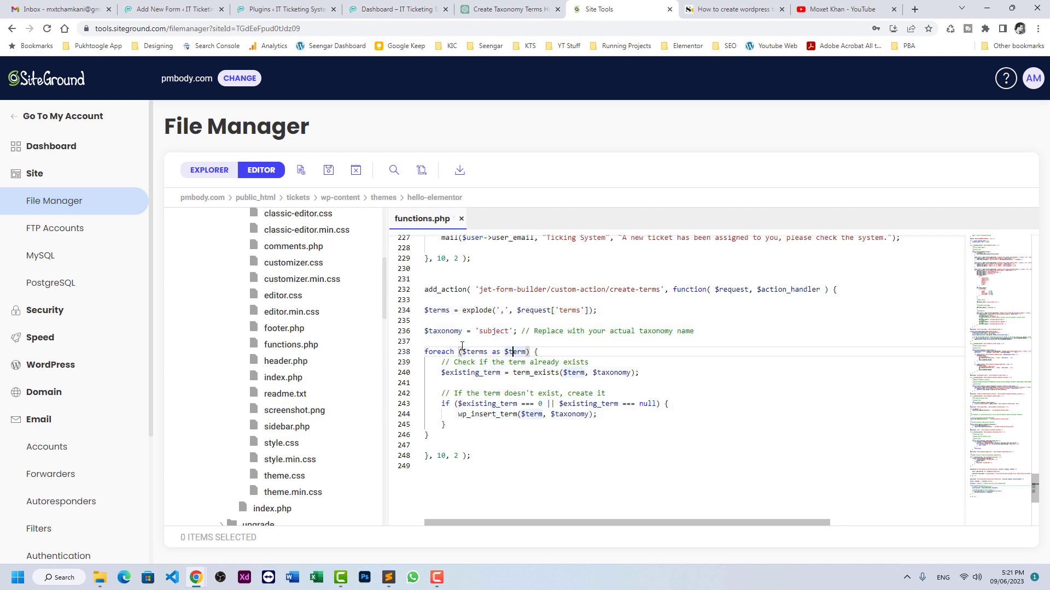
Select the 'terms' request key on line 234 and return to the form's hook action settings
click(426, 312)
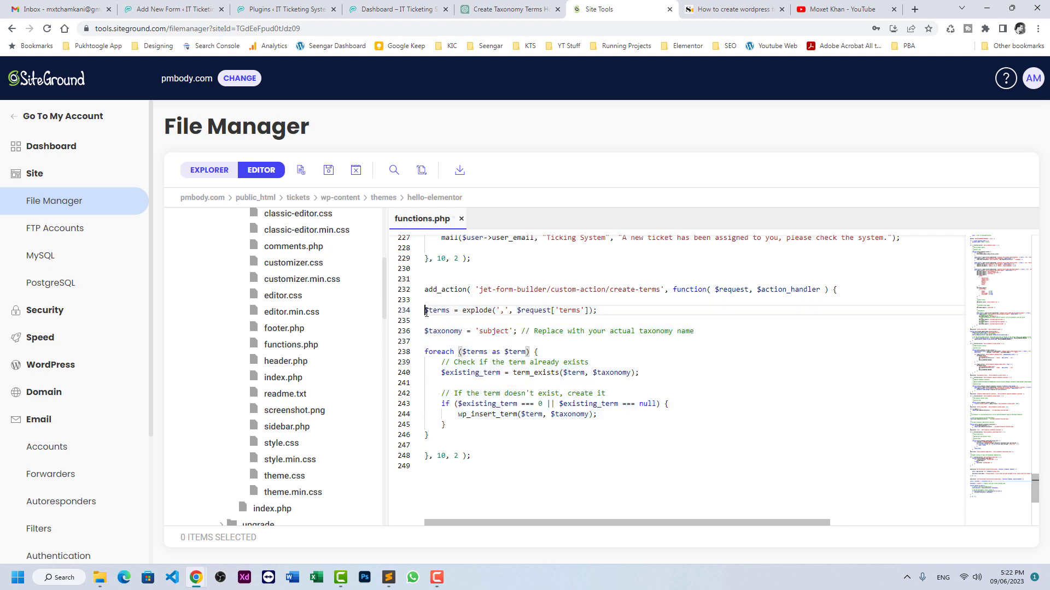
click(493, 322)
drag(518, 311, 585, 311)
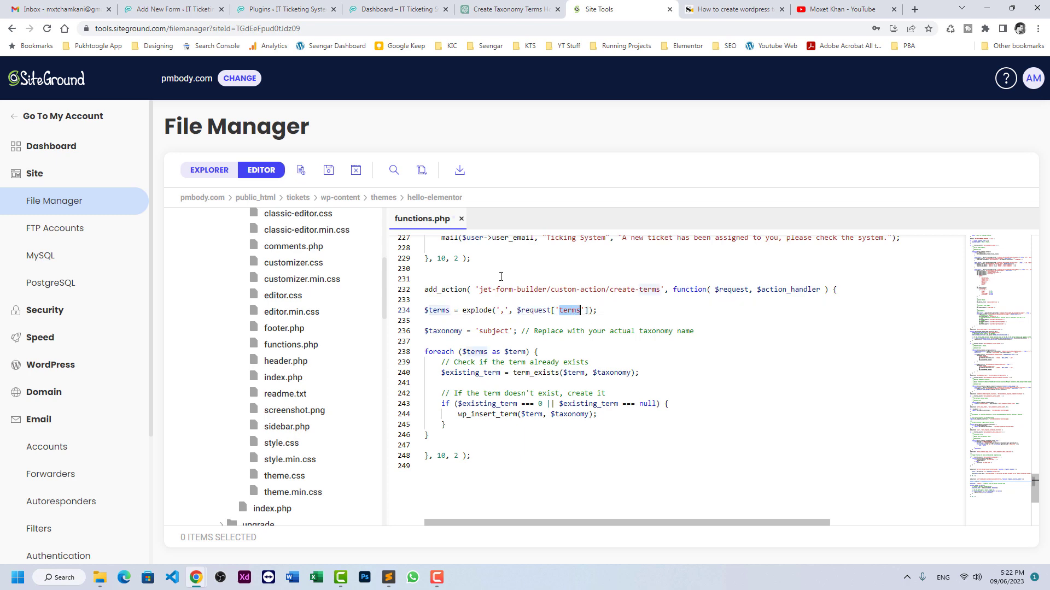
click(168, 9)
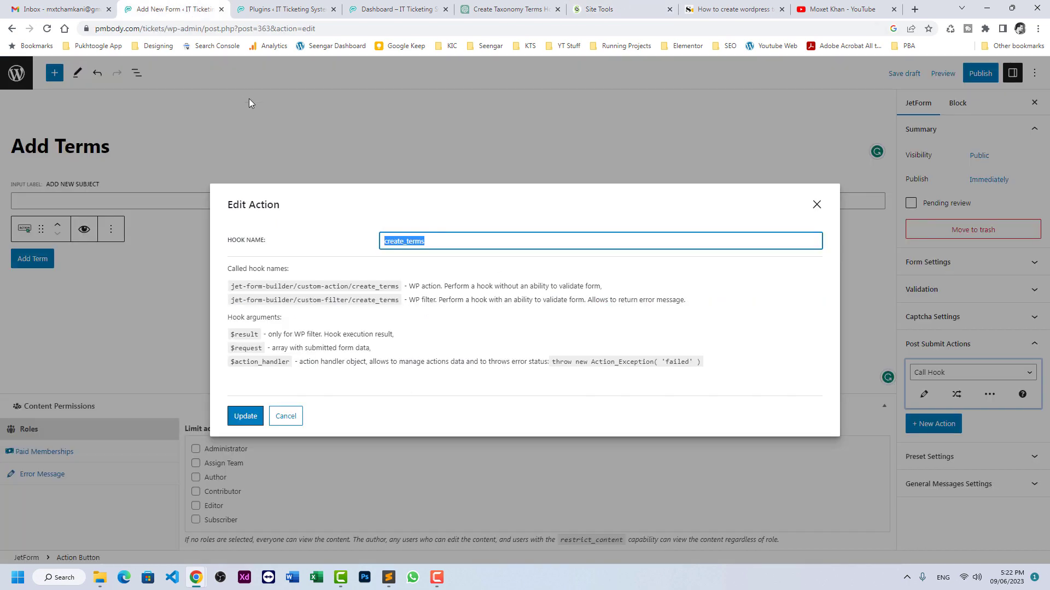
Confirm the create_terms action, verify the text field's name is 'terms', and save the form draft
click(246, 416)
click(160, 189)
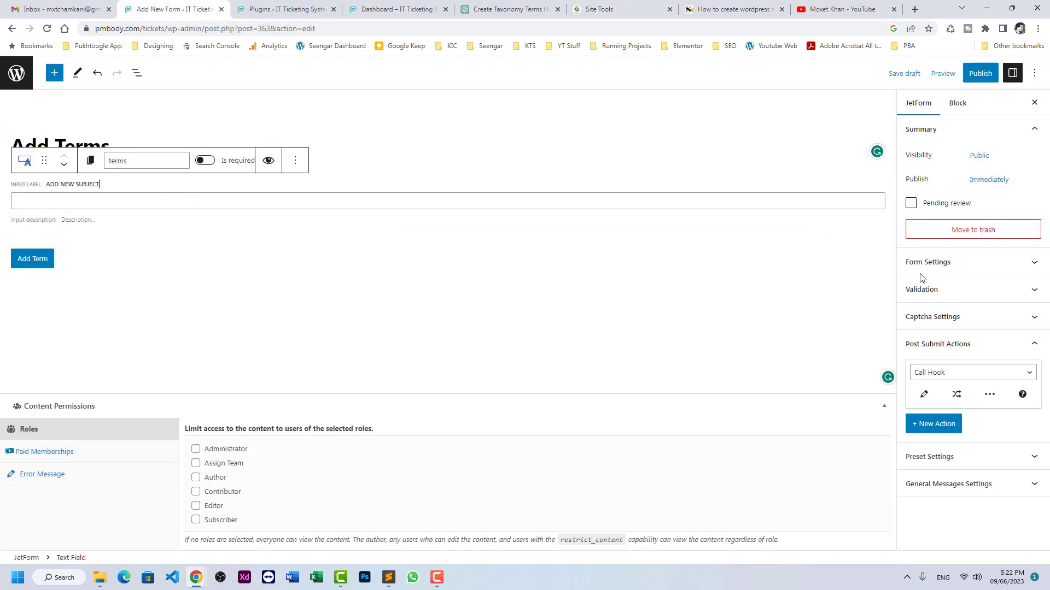
click(956, 104)
drag(925, 245, 890, 252)
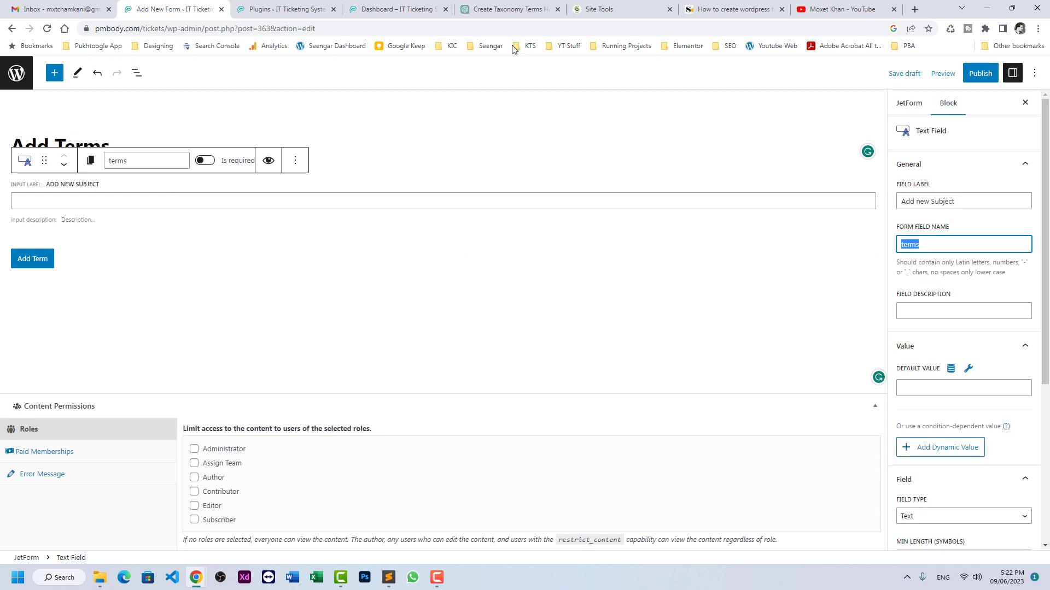
key(ctrl+s)
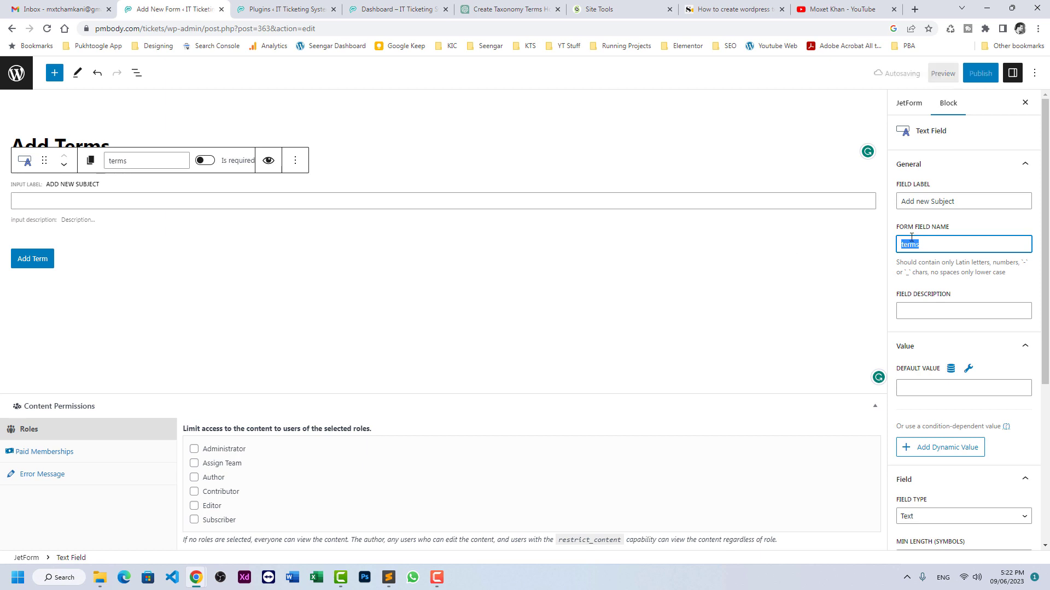
click(910, 245)
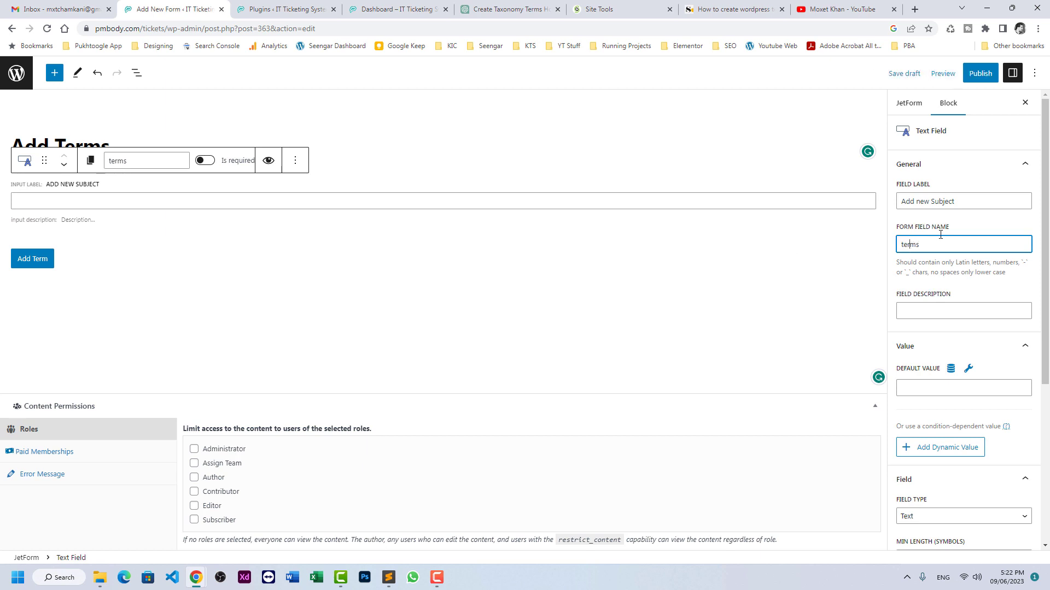
drag(949, 228, 913, 228)
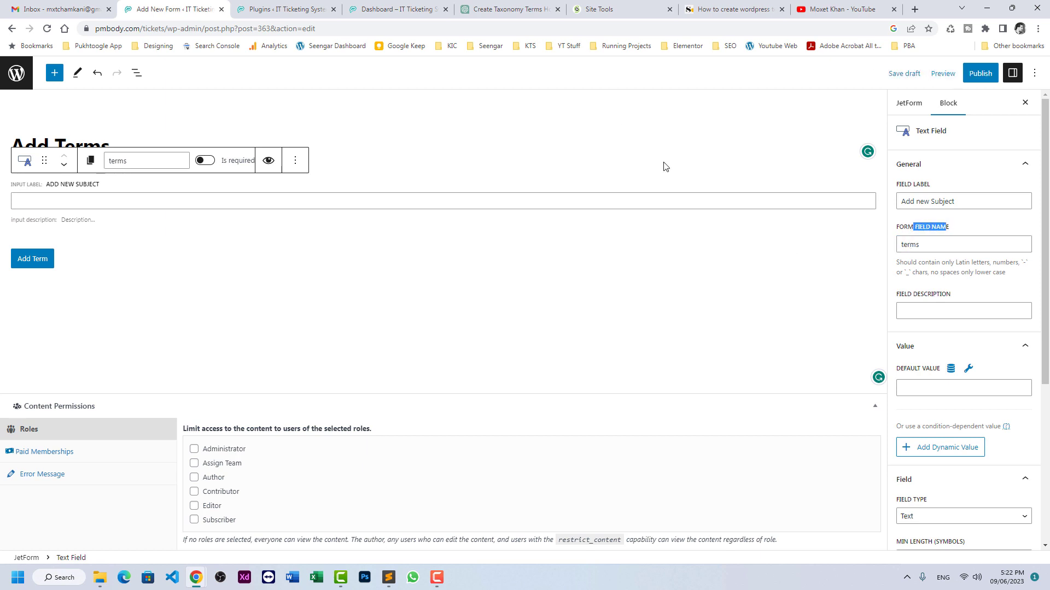
double_click(909, 246)
Review the $taxonomy variable hardcoded to 'subject' on line 236, then go to WordPress admin
click(638, 9)
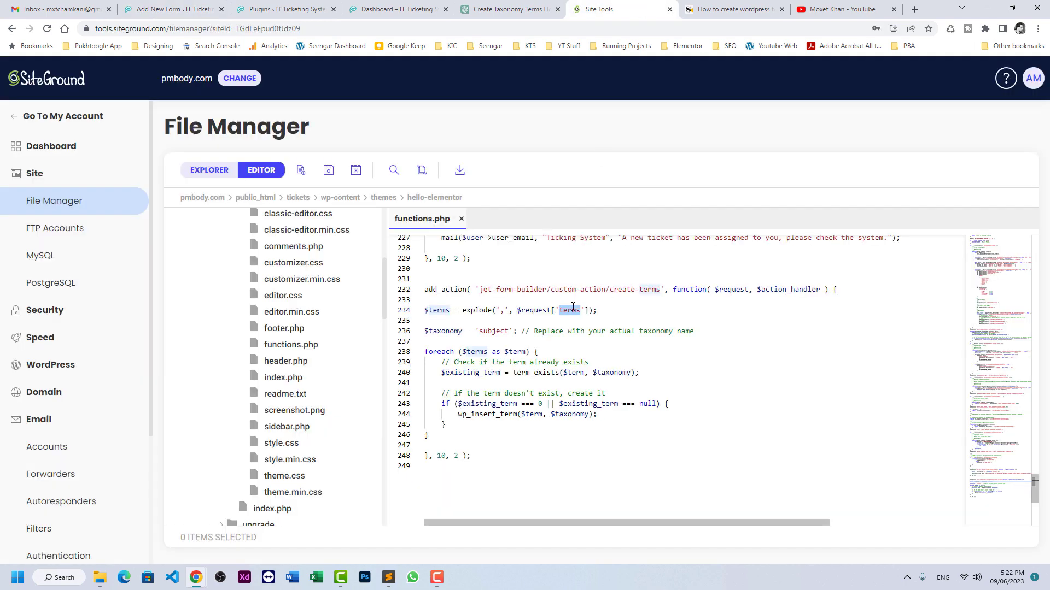
click(599, 312)
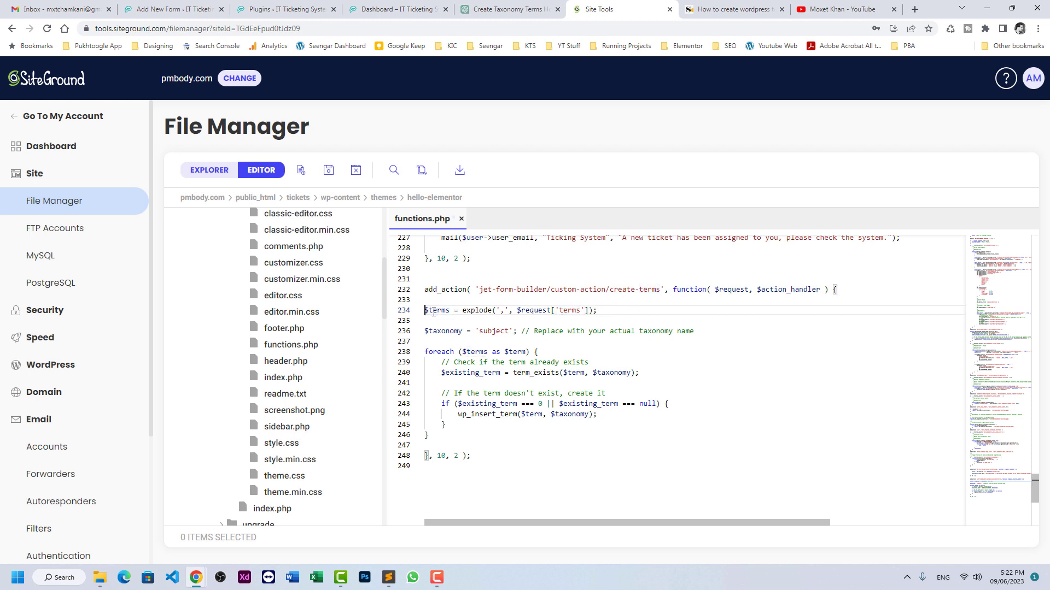
click(462, 310)
drag(426, 332, 460, 332)
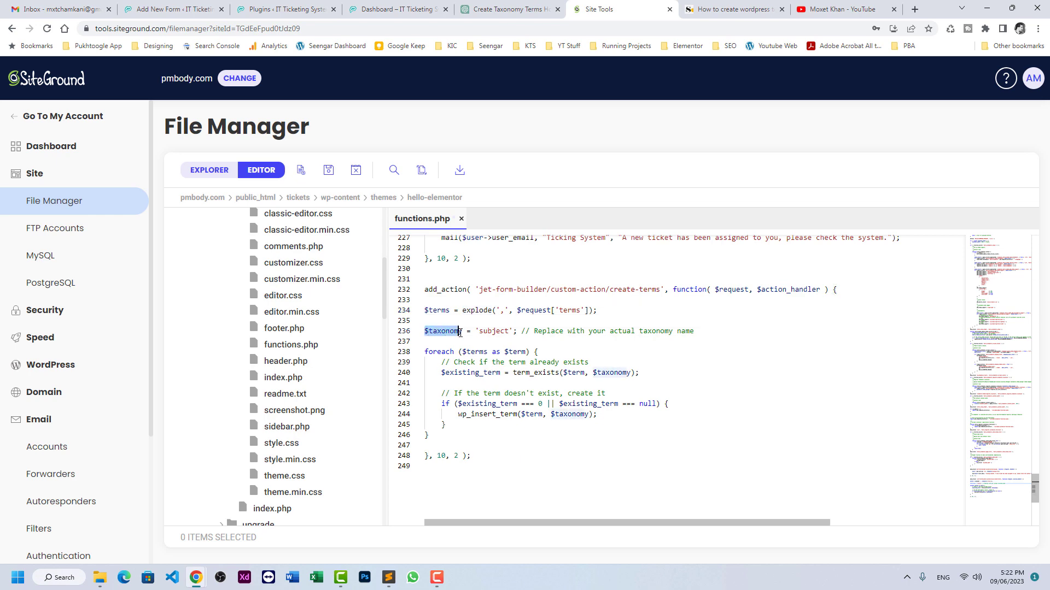
double_click(486, 331)
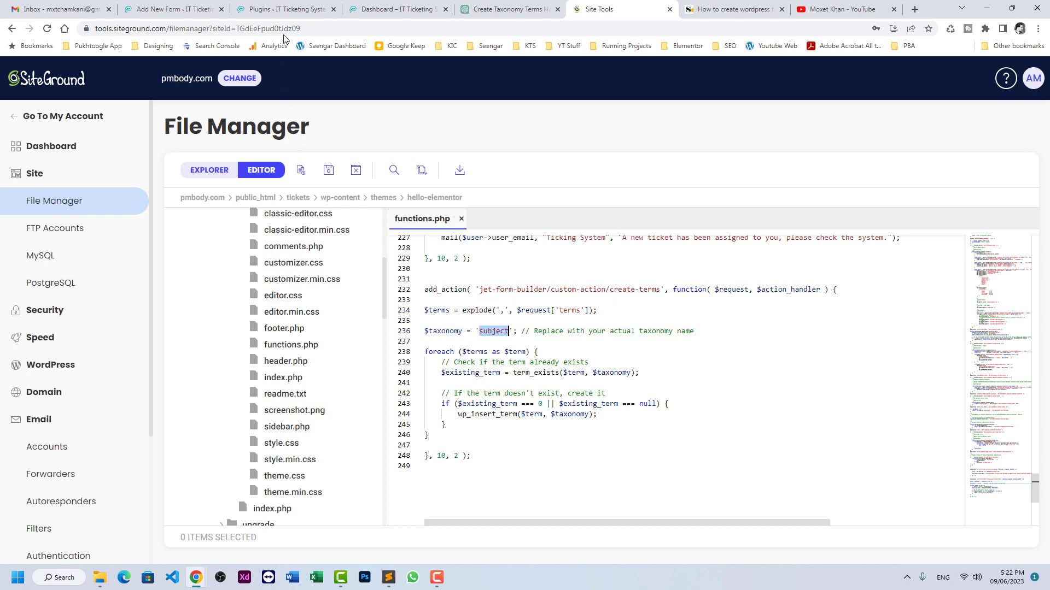
click(290, 10)
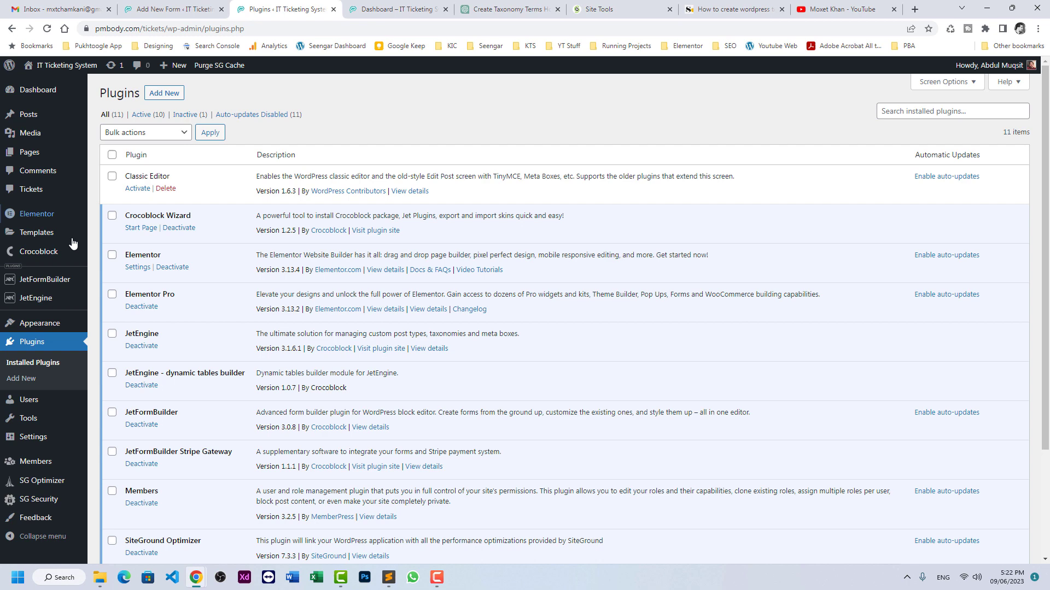
mouse_move(31, 189)
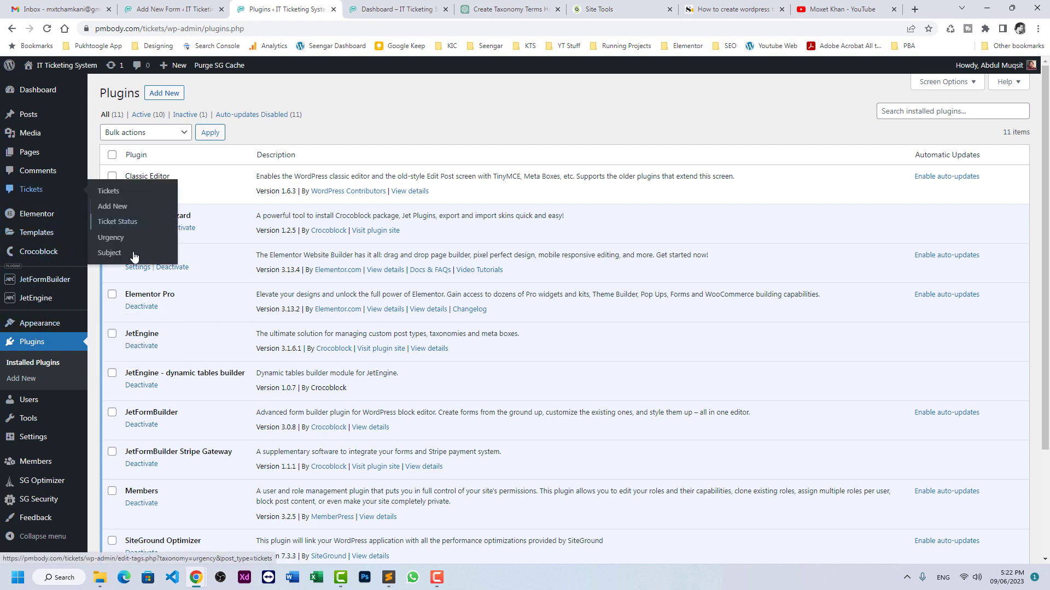
Open the Subject terms page and highlight its taxonomy slug 'subject' in the address
click(131, 261)
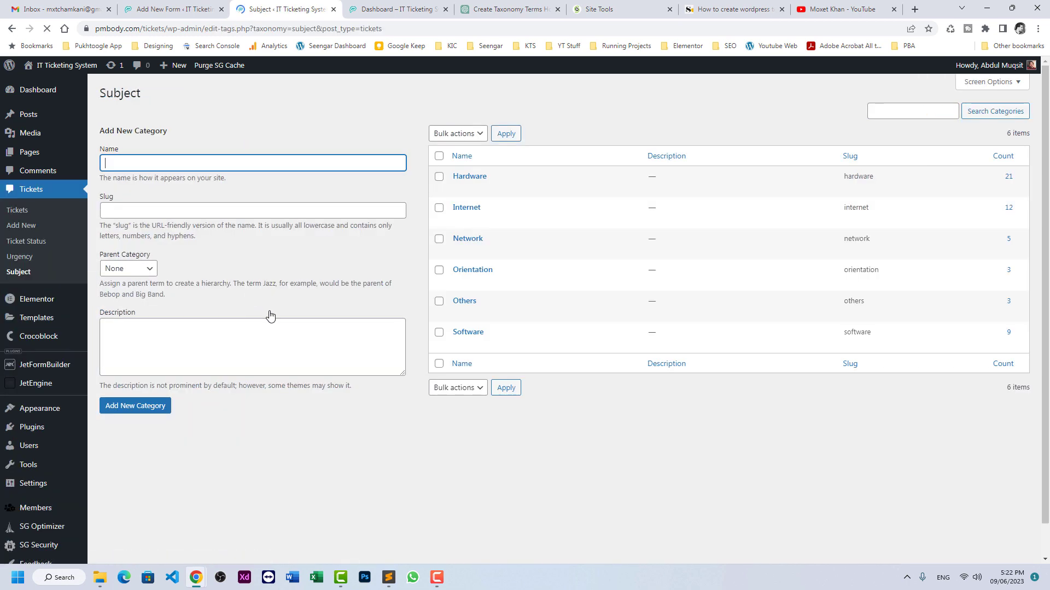
drag(293, 29, 316, 30)
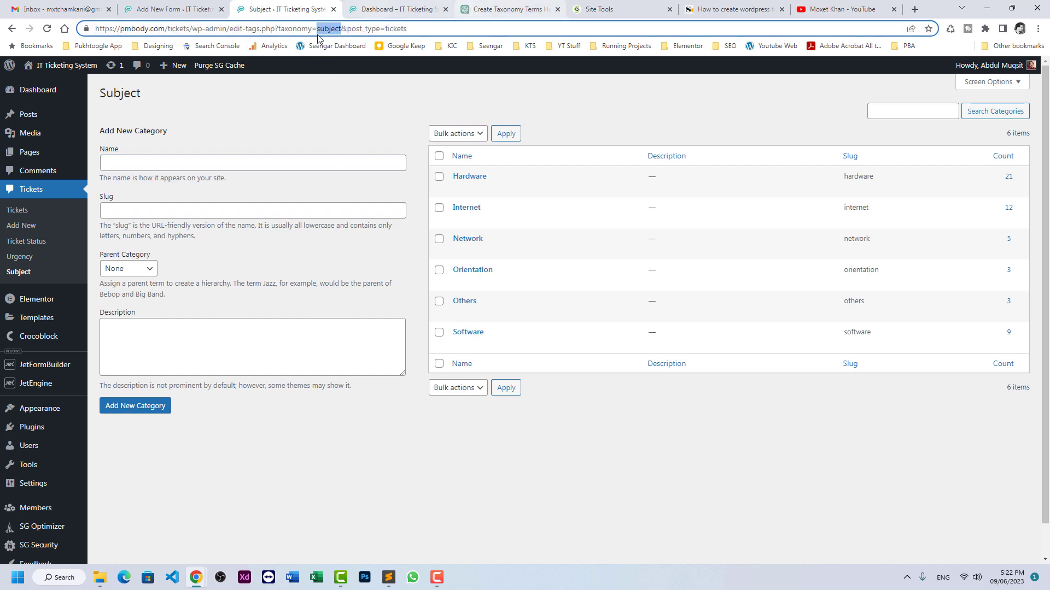
click(604, 6)
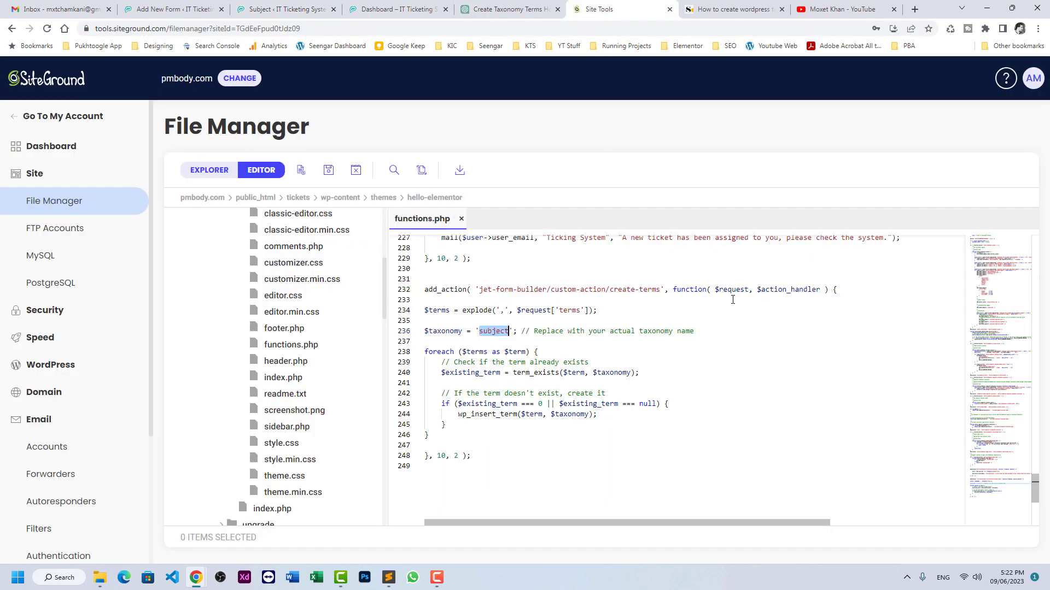
Review the term_exists and wp_insert_term calls and save functions.php
click(483, 330)
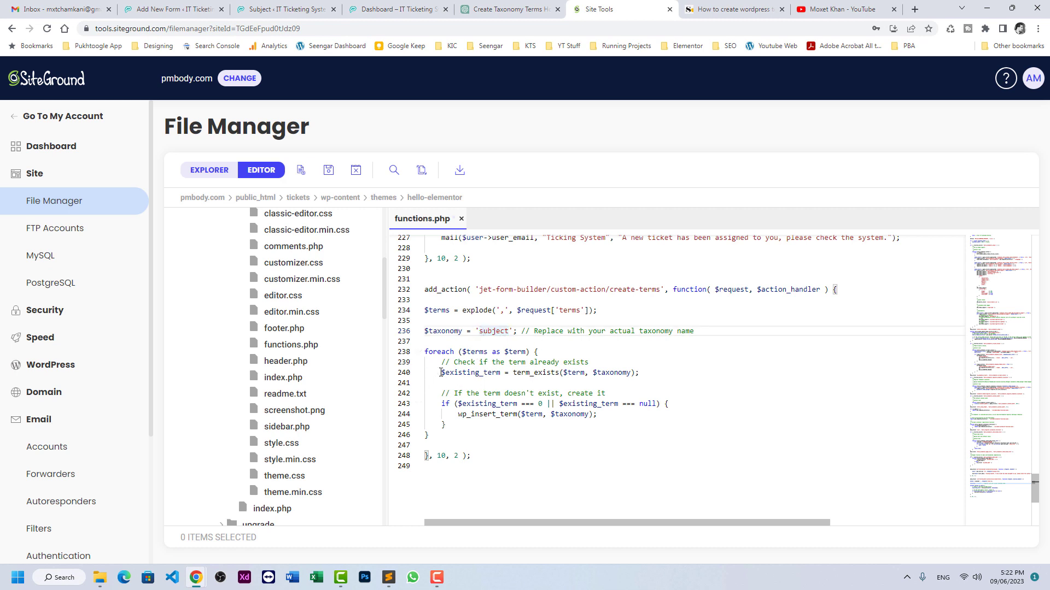
drag(440, 372, 642, 374)
click(639, 374)
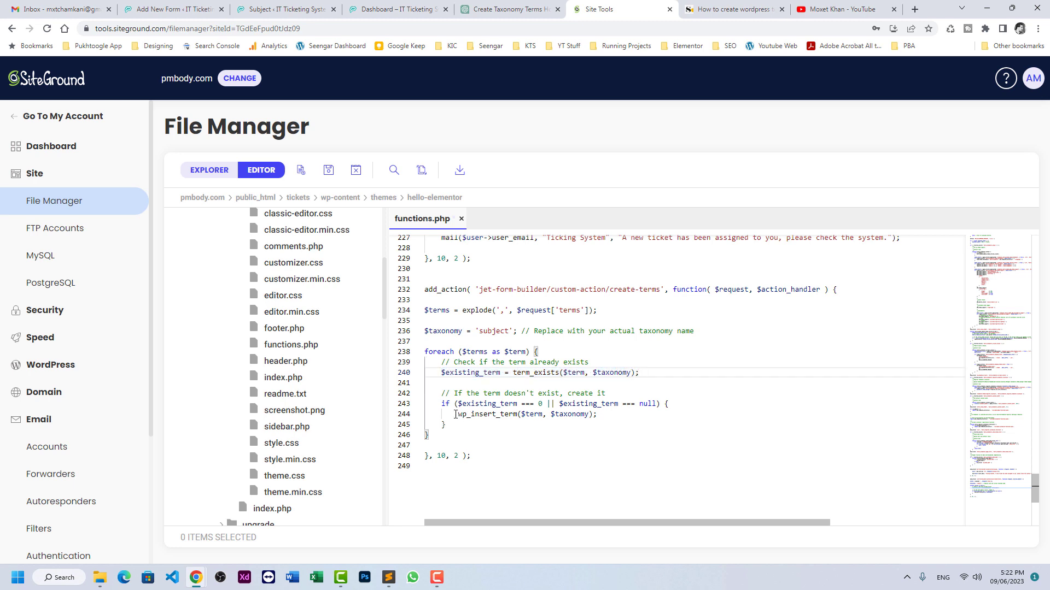
drag(455, 414, 601, 413)
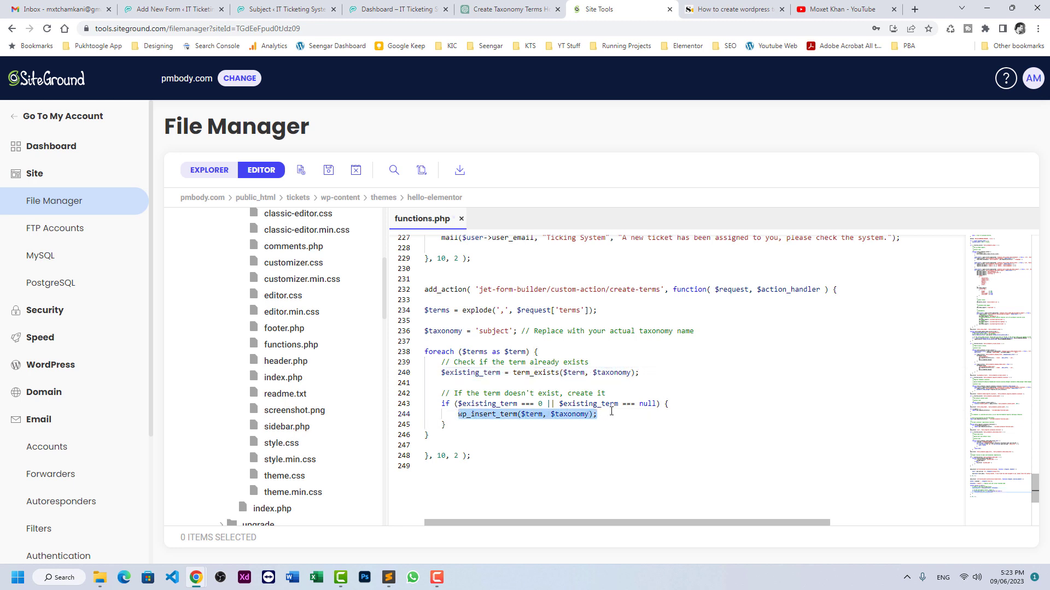
click(328, 170)
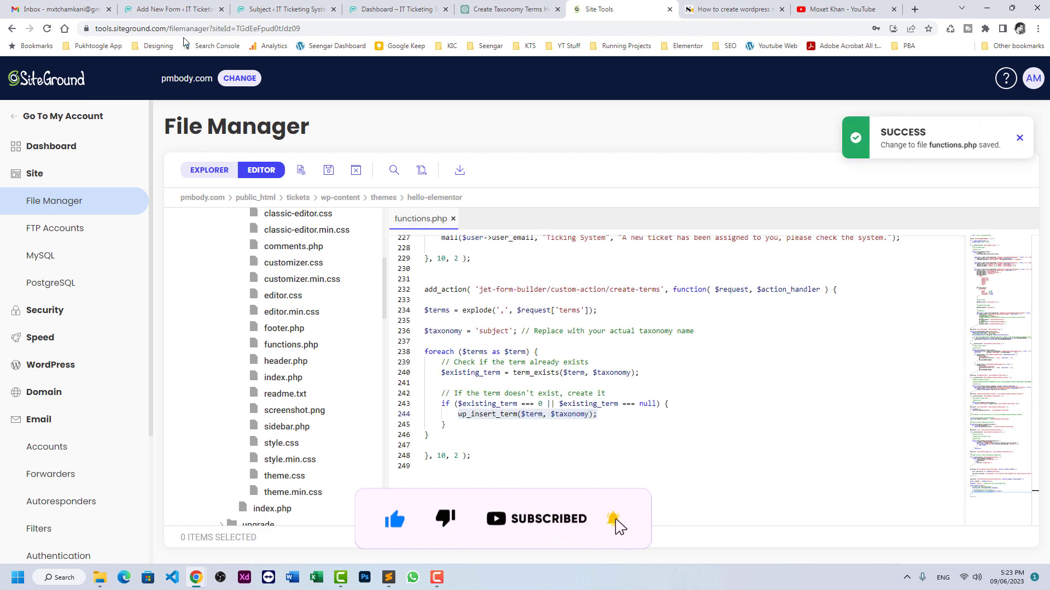
Publish the Add Terms form from the JetFormBuilder editor
click(169, 8)
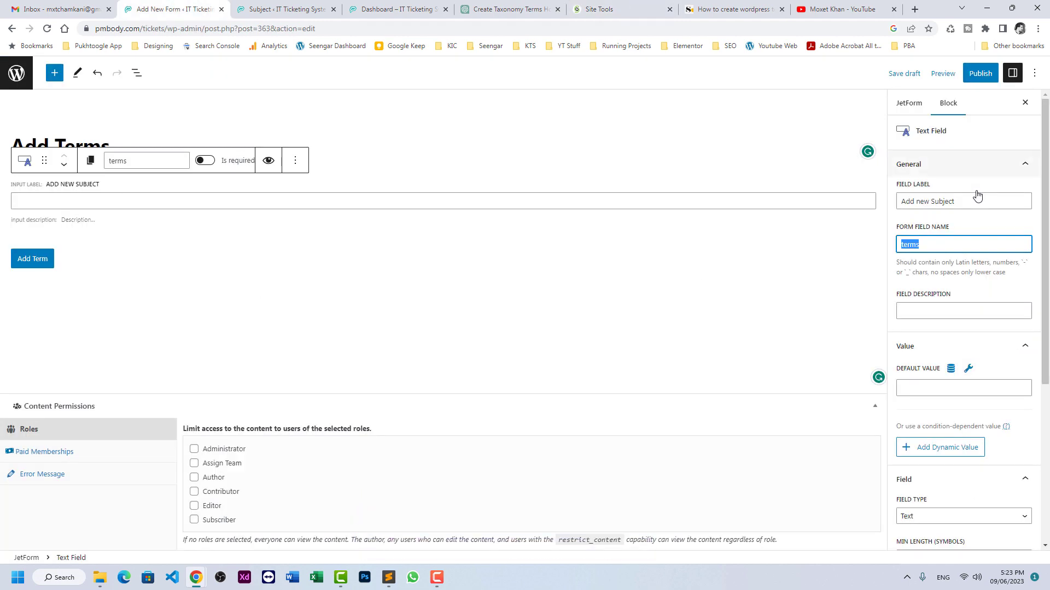
click(980, 78)
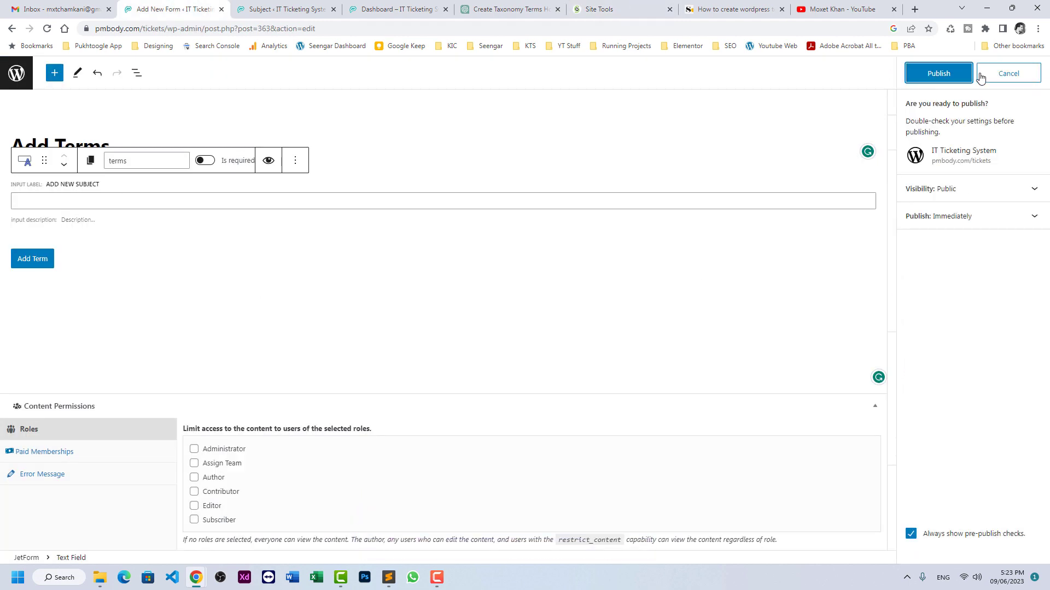
click(951, 76)
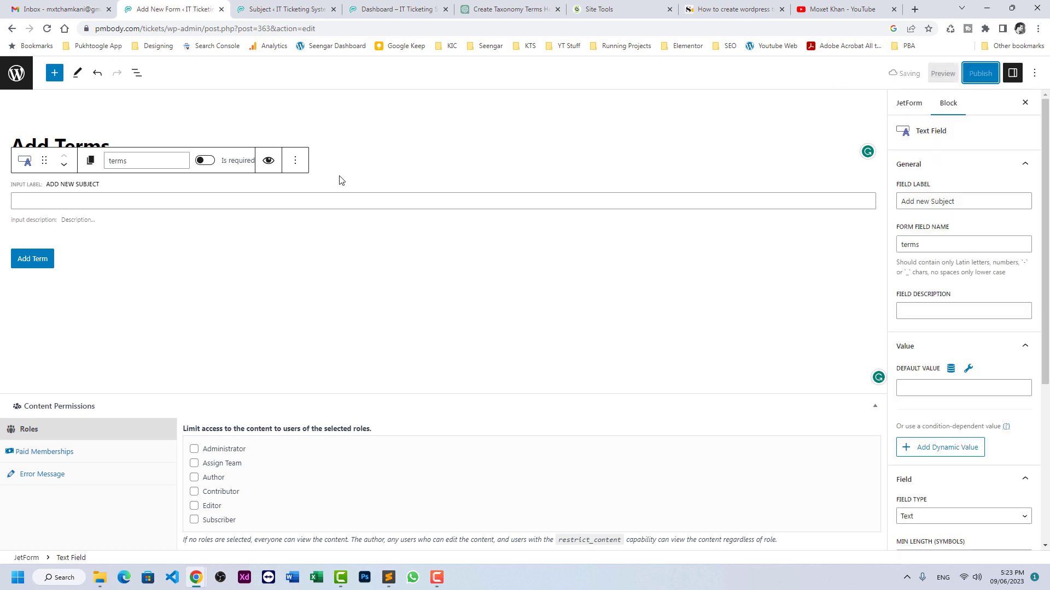
Review the front-end Add Ticket page, the Add Terms form and the saved Elementor templates list
click(262, 8)
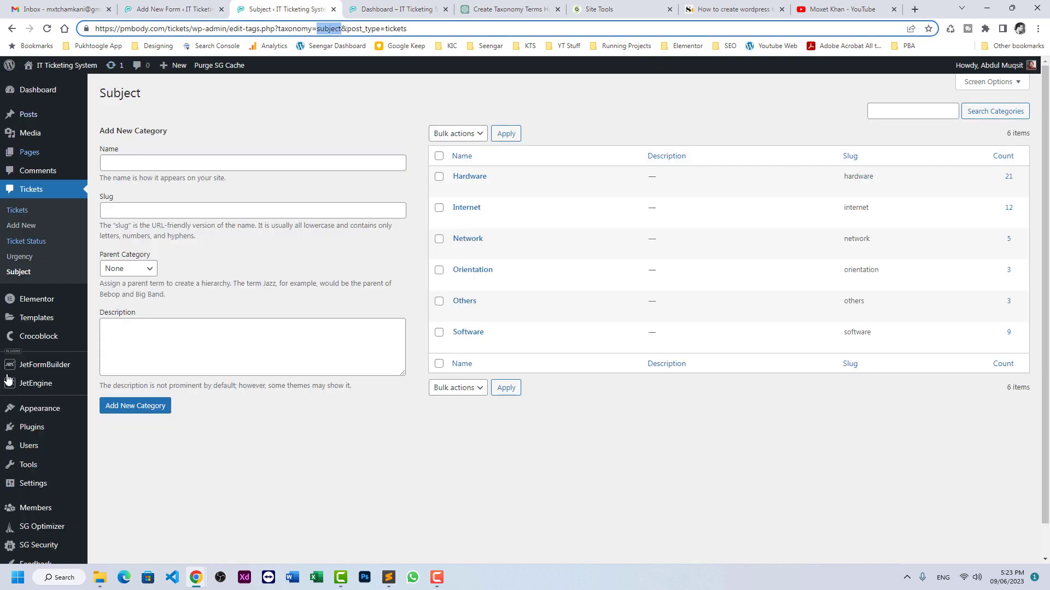
click(111, 320)
click(399, 8)
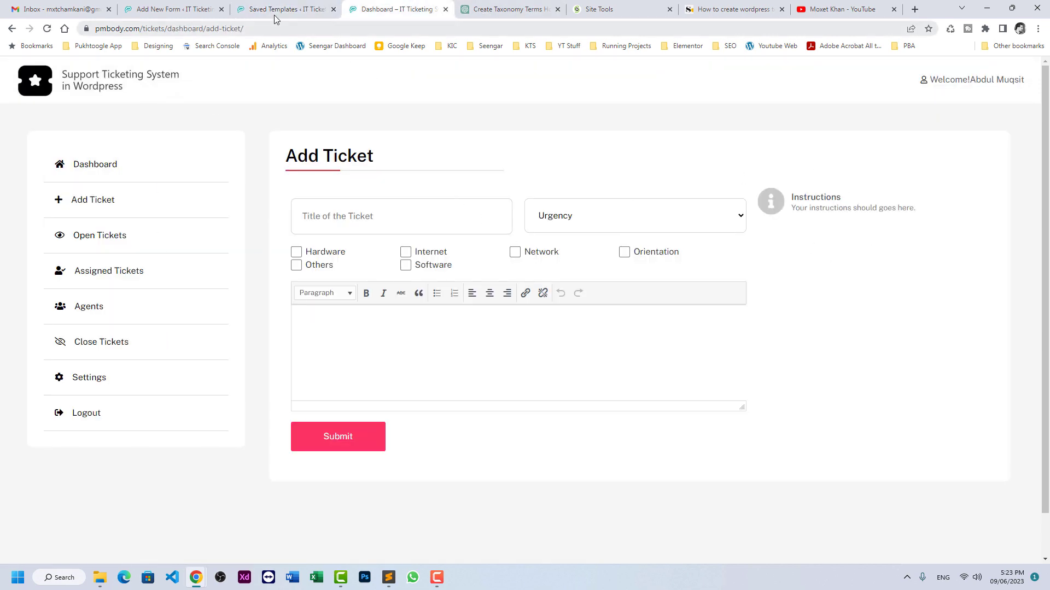
click(191, 9)
click(267, 9)
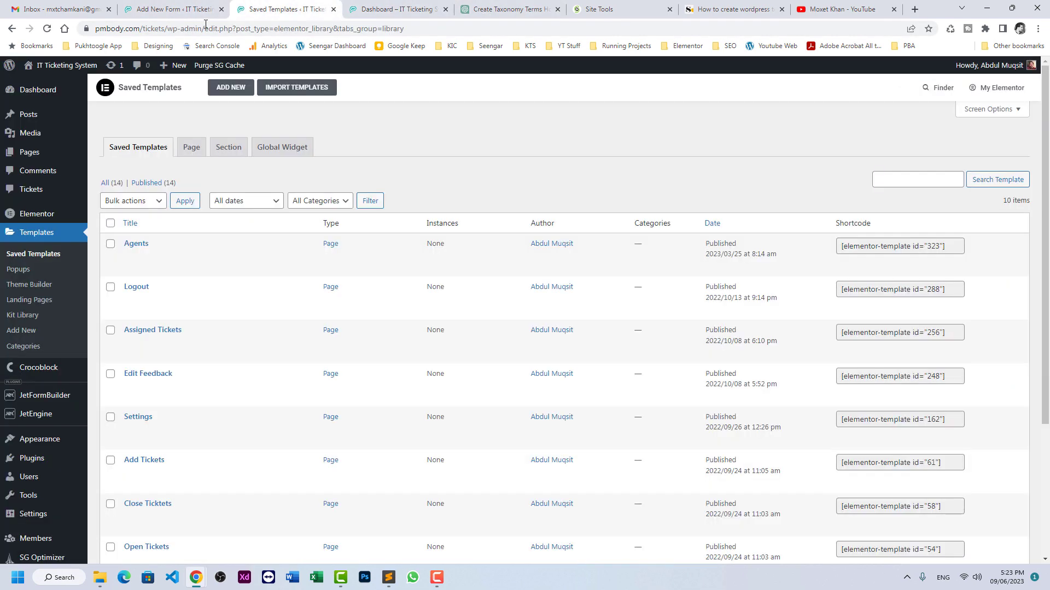
click(389, 10)
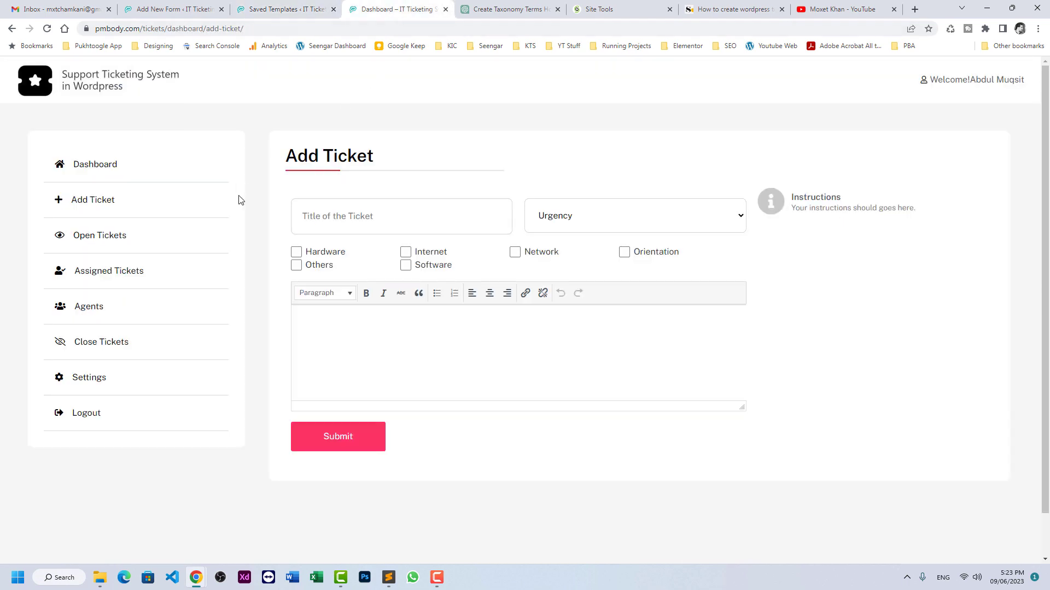
click(285, 10)
scroll(243, 375, down, 3)
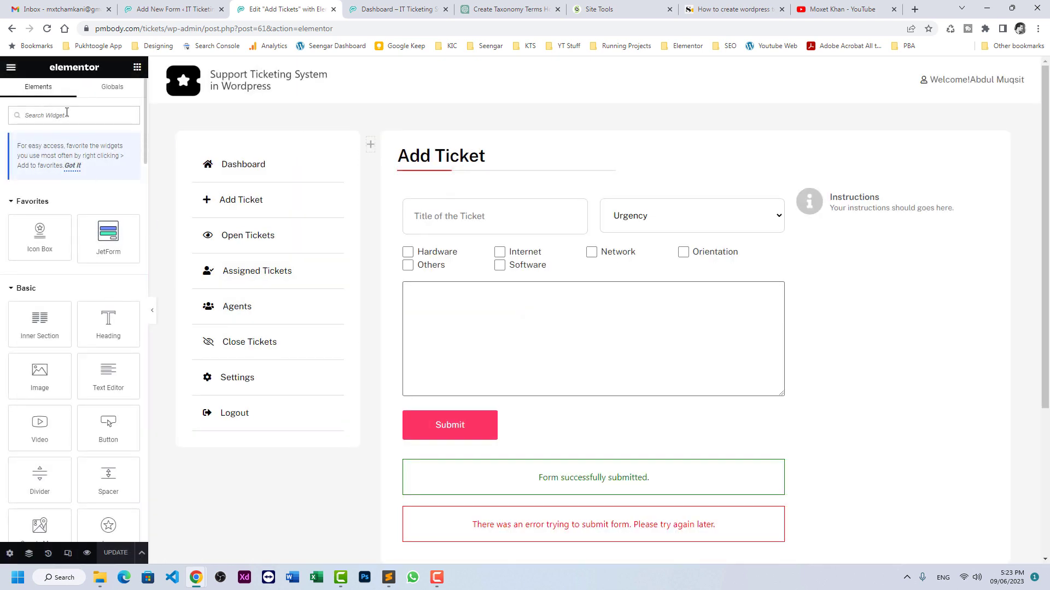
text(form)
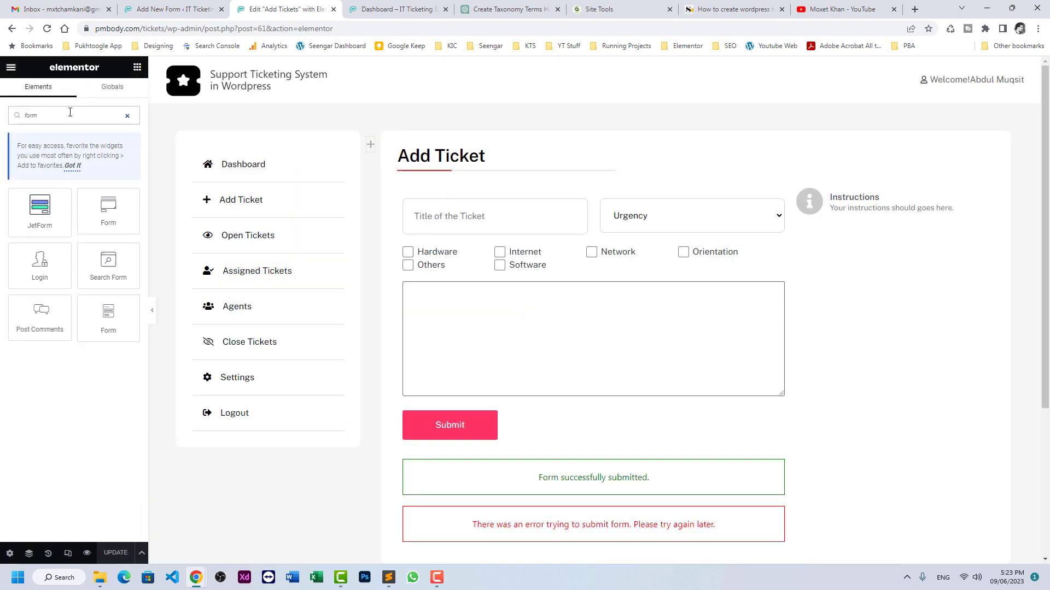
Place a JetForm widget under the Instructions box showing the Add Terms form with AJAX submit type
drag(39, 212, 876, 227)
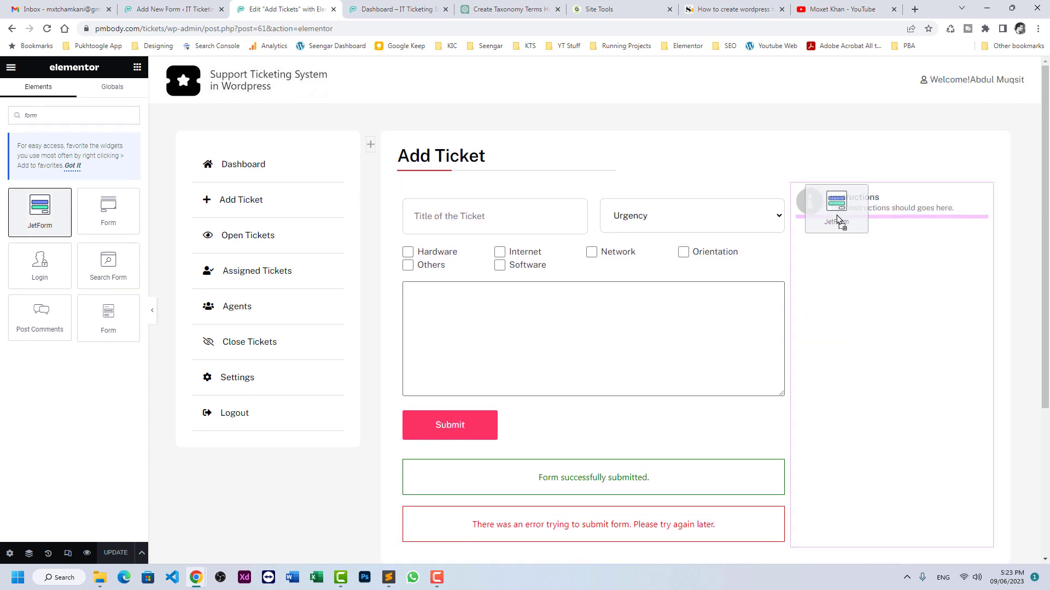
drag(876, 222, 840, 215)
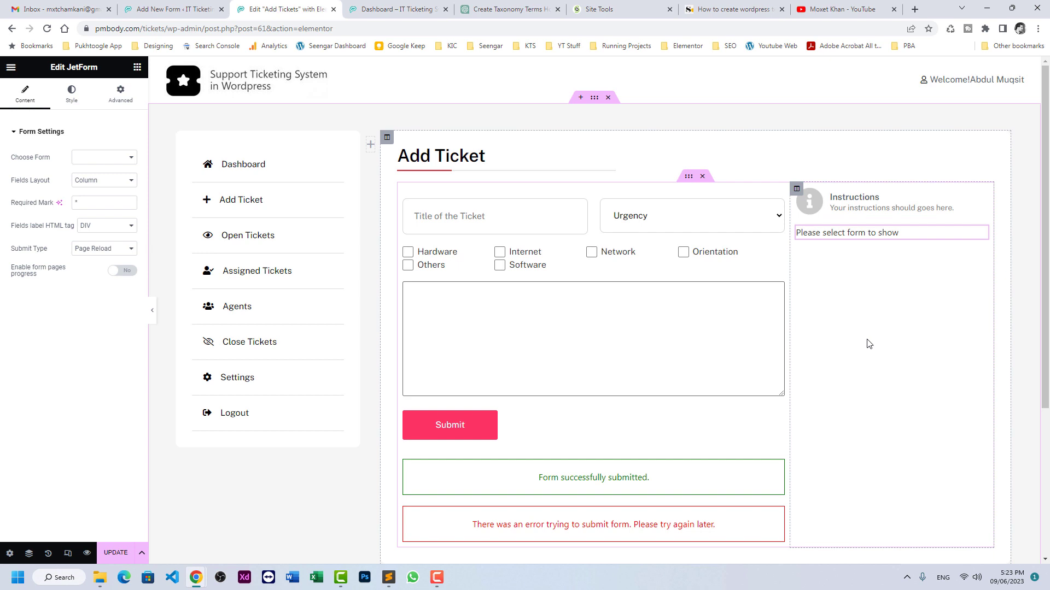
click(112, 158)
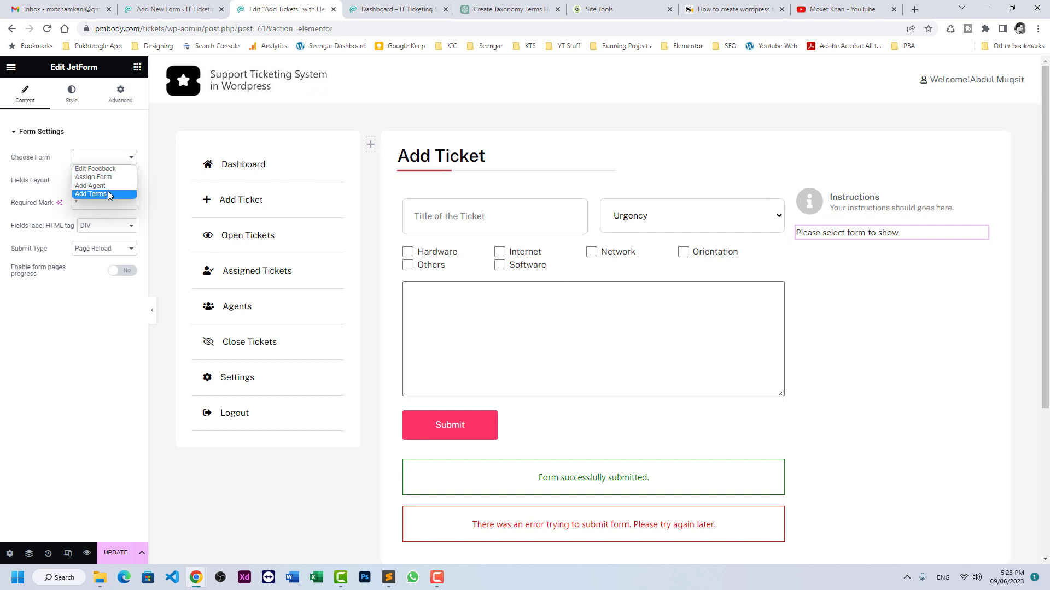
click(108, 194)
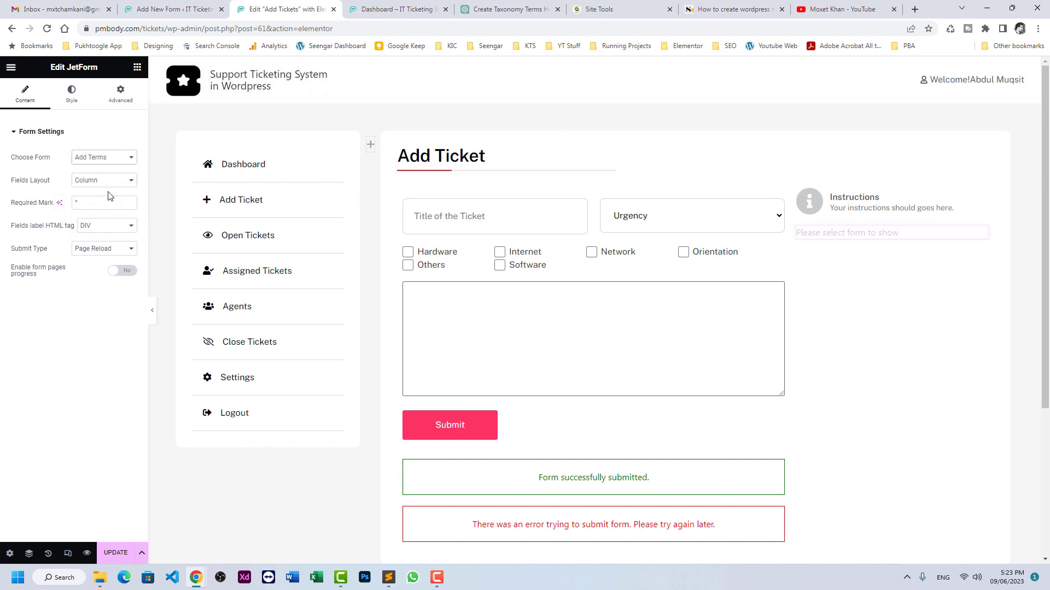
click(112, 252)
click(95, 278)
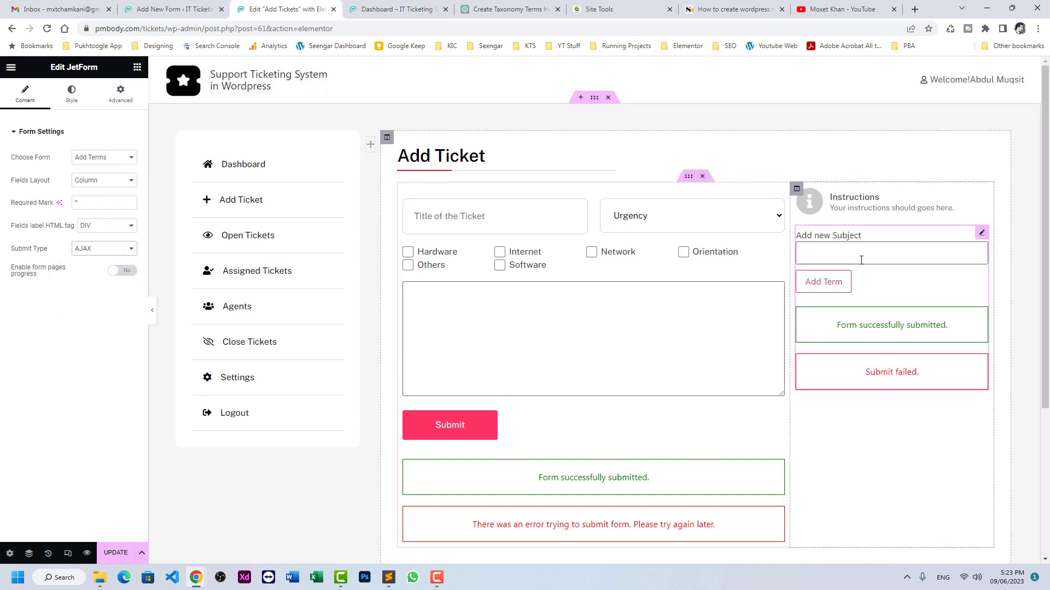
Add a Redirect to Page action after the hook in the Add Terms form's submit actions
click(197, 7)
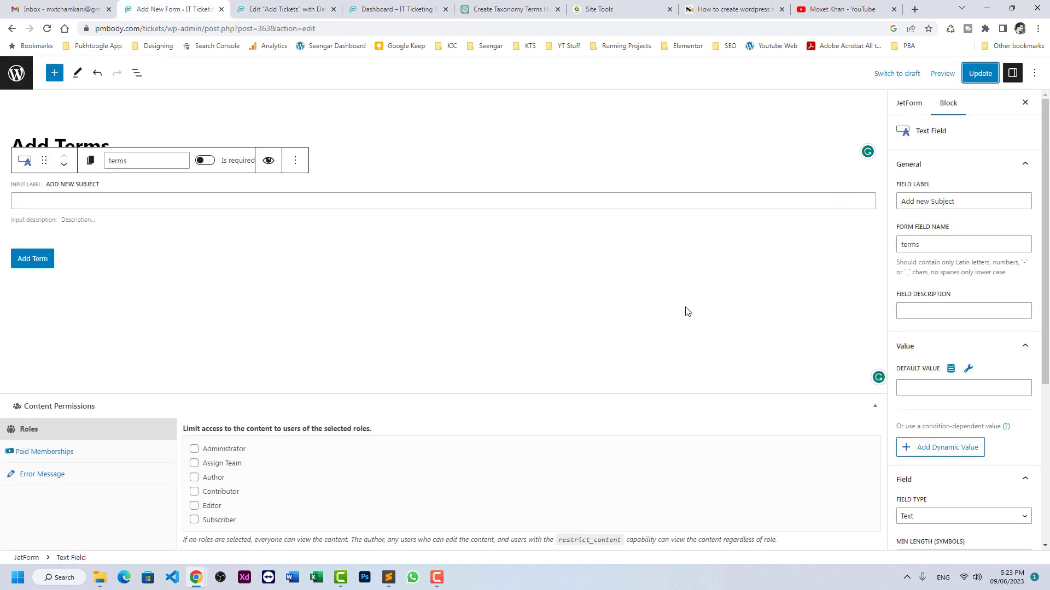
scroll(934, 365, down, 3)
scroll(930, 403, down, 1)
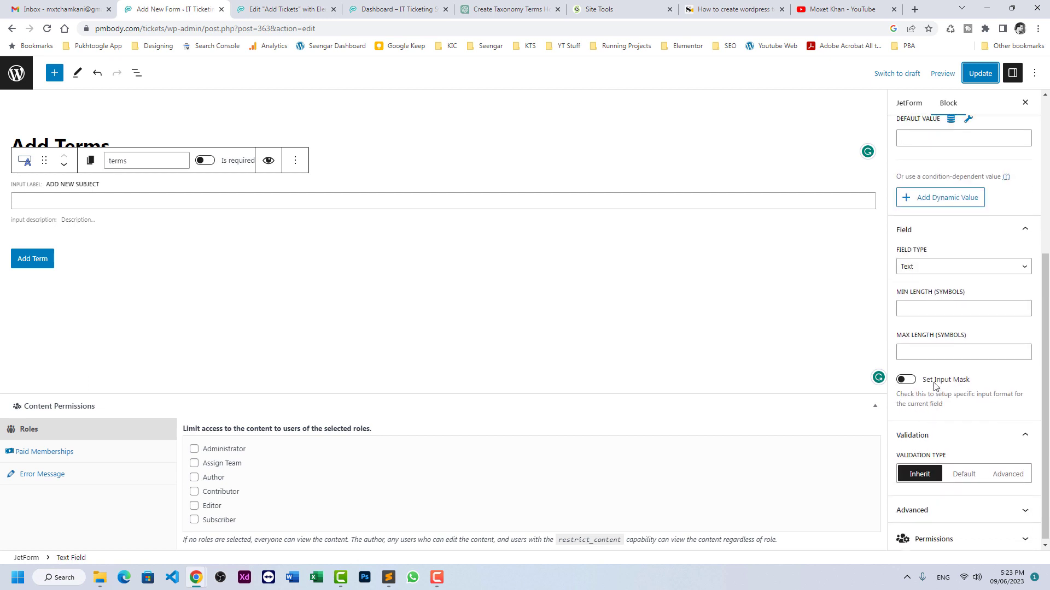
scroll(928, 287, up, 3)
click(908, 110)
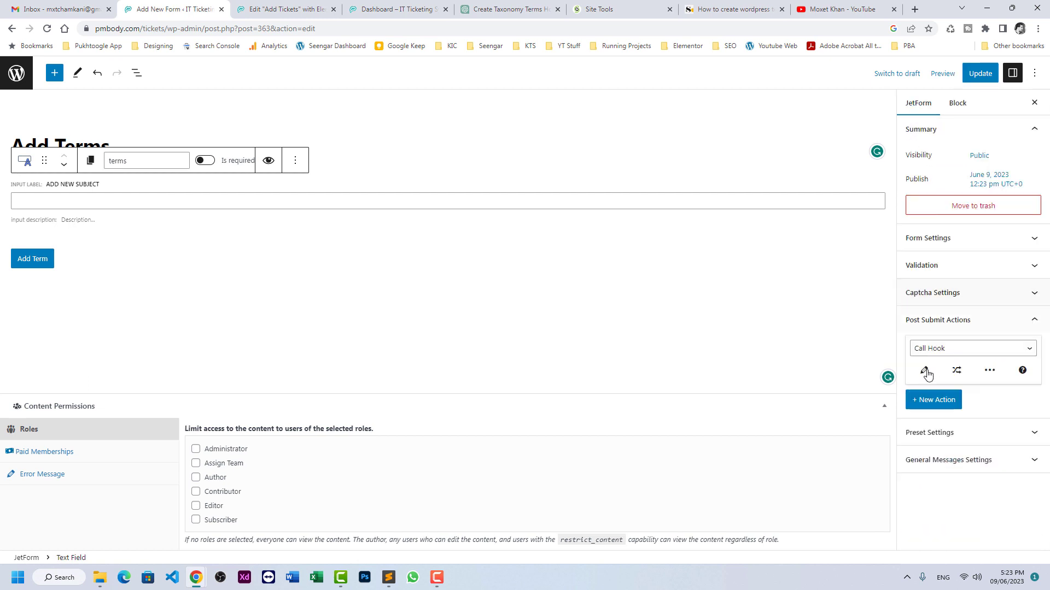
click(935, 399)
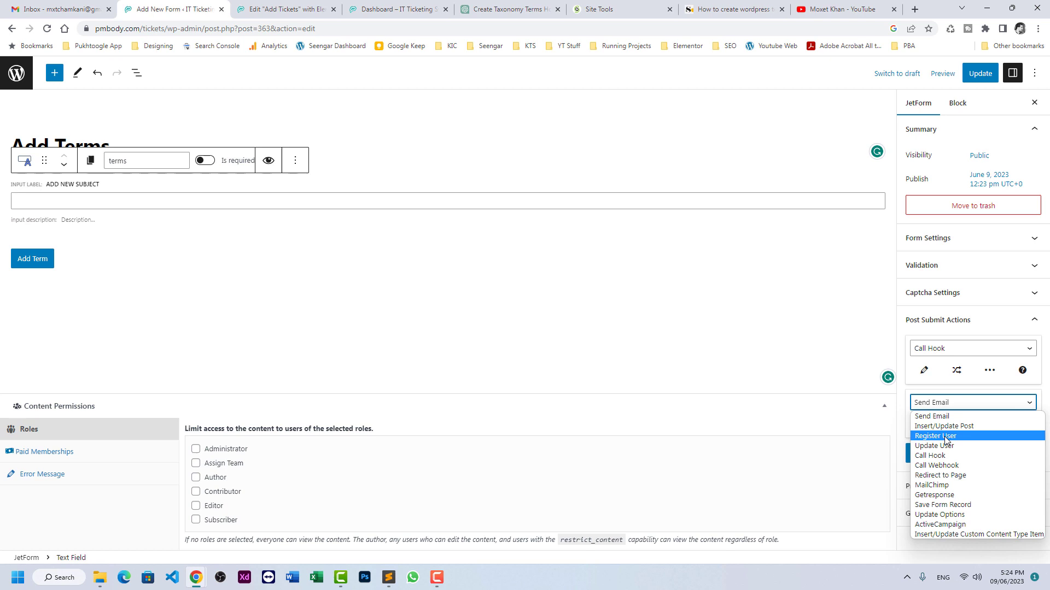
click(940, 475)
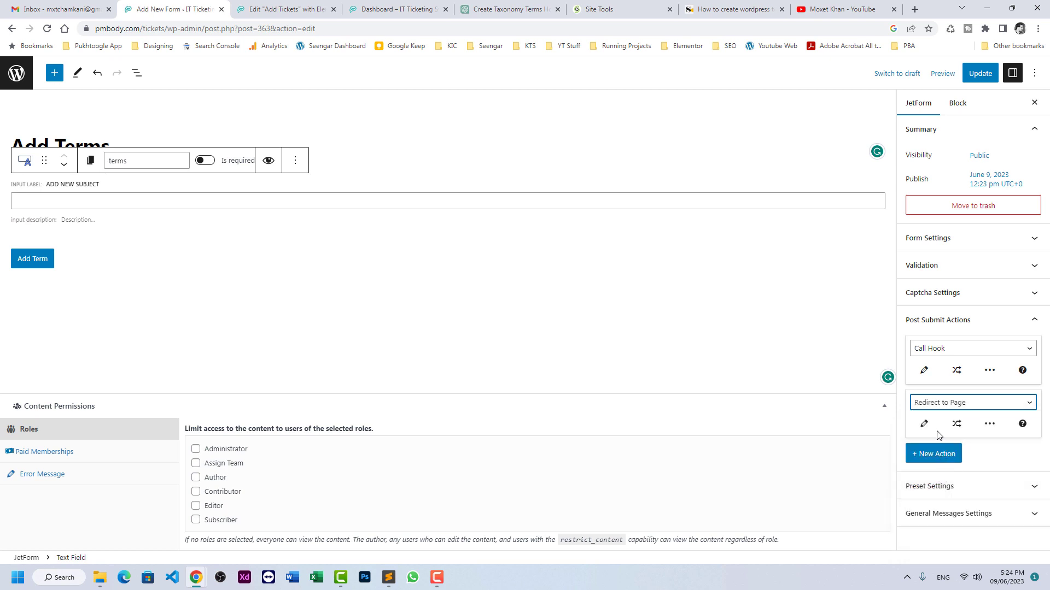
click(922, 423)
Point the redirect at the Current Page and save the Add Terms form
click(521, 276)
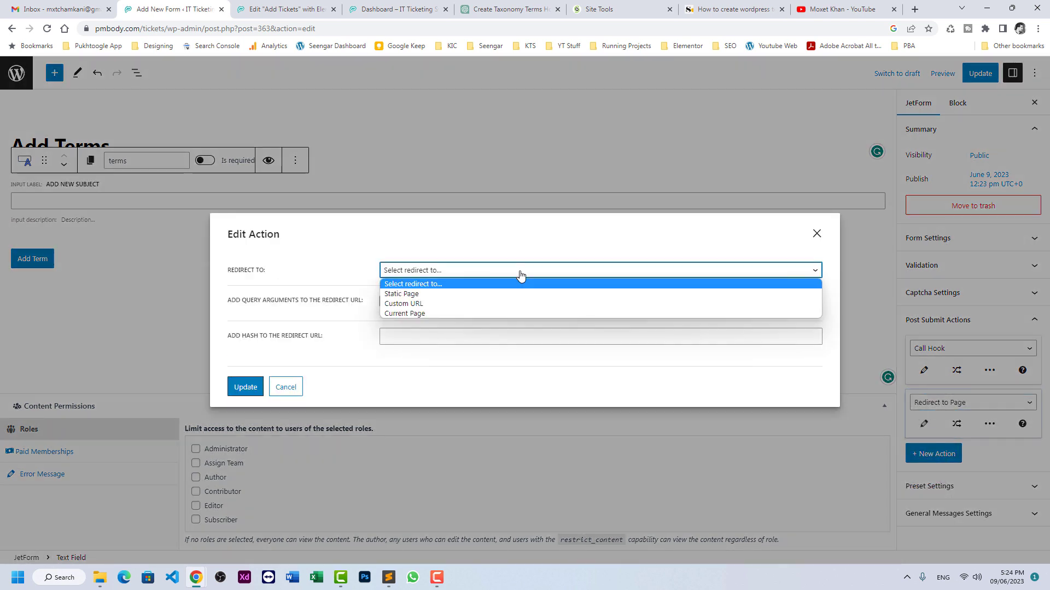
click(455, 312)
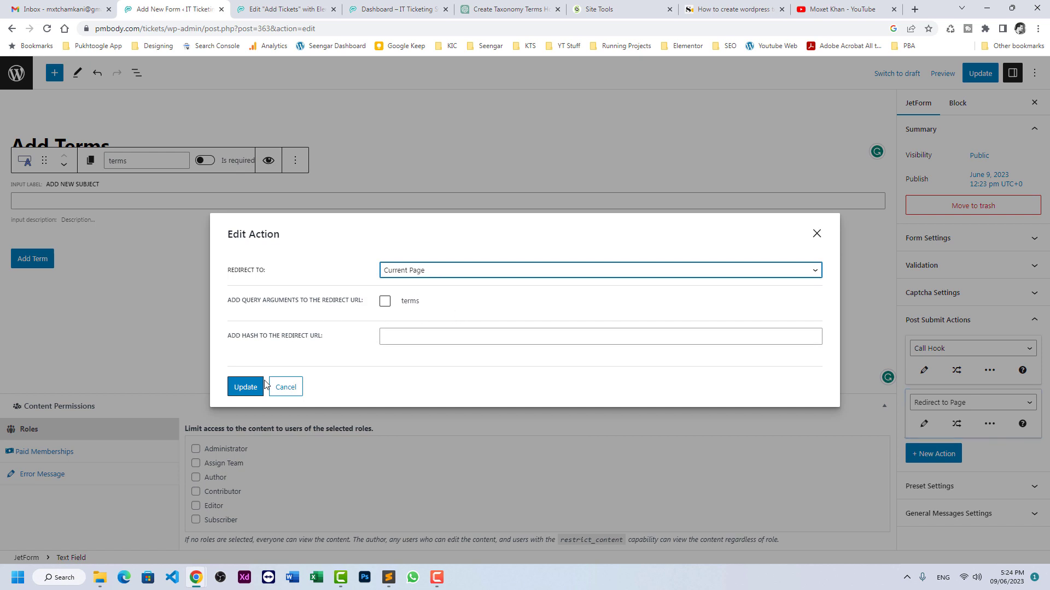
click(246, 387)
click(980, 73)
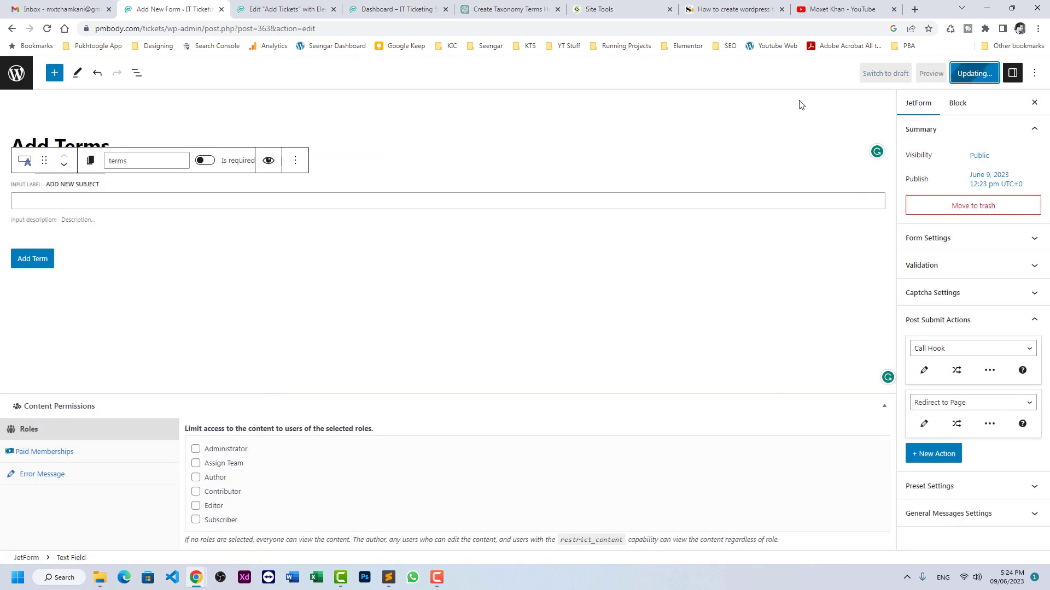
Paste the ticket form's style onto the Add Terms widget and update the Add Tickets page
click(269, 12)
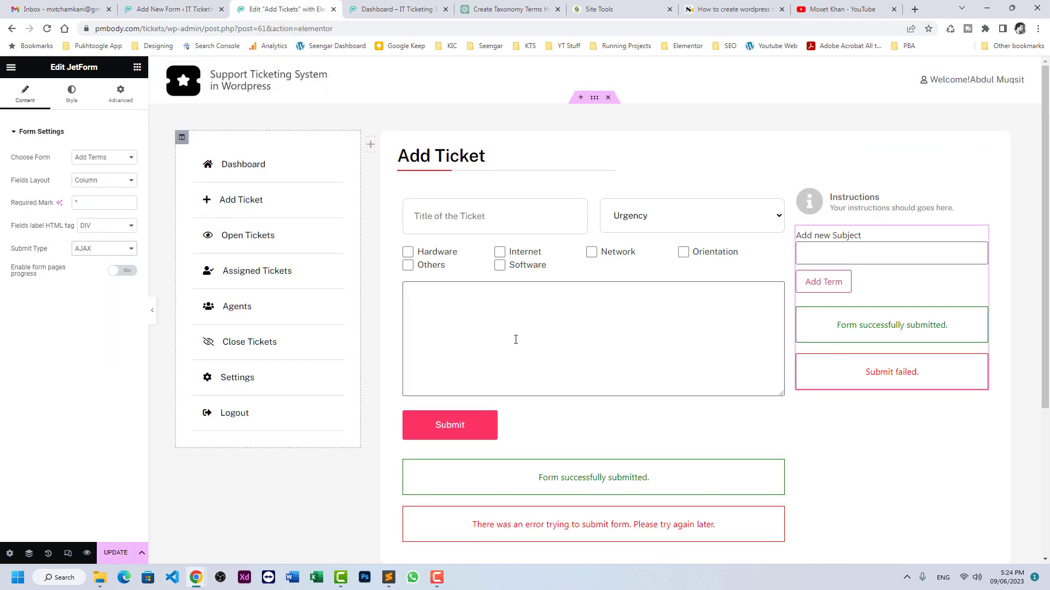
right_click(544, 343)
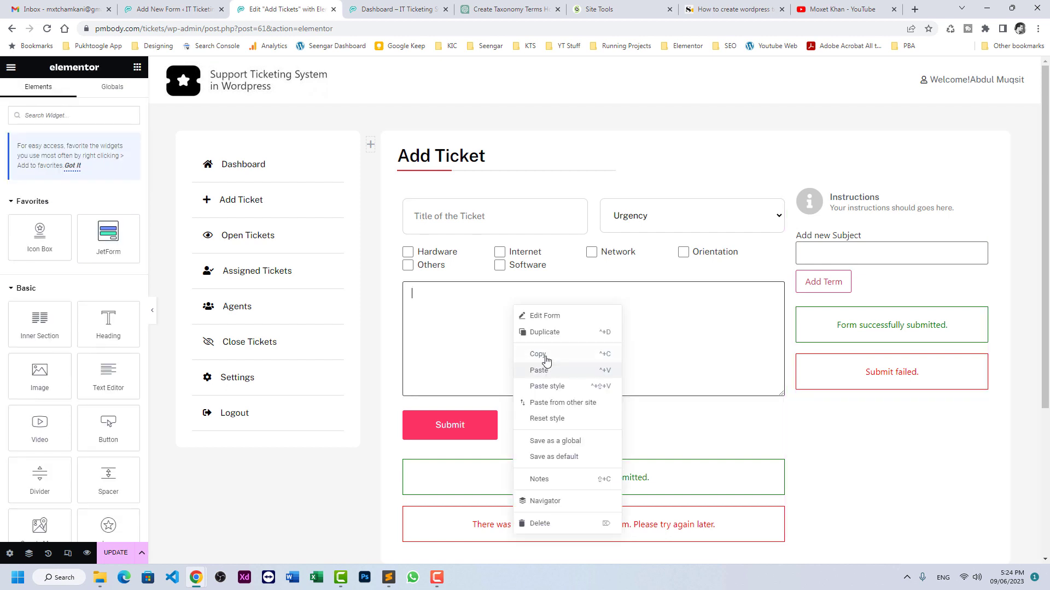
click(566, 354)
right_click(895, 283)
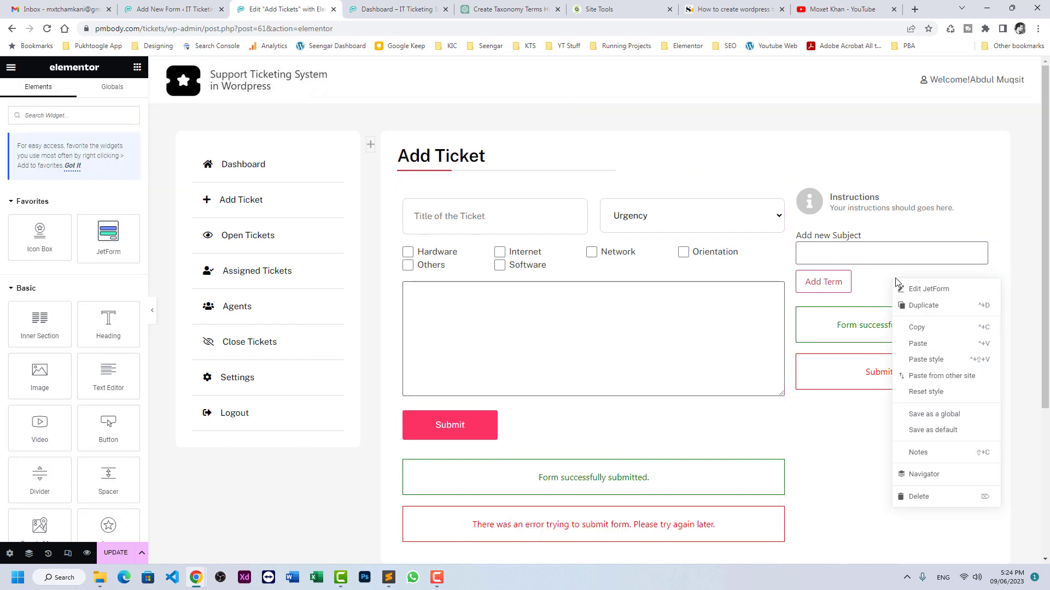
click(944, 361)
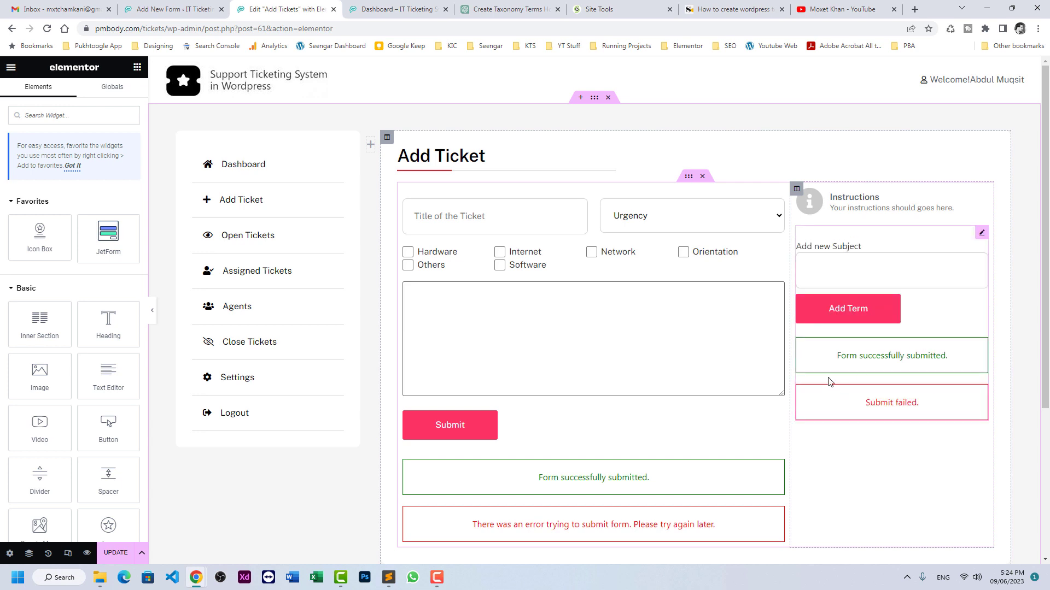
click(117, 558)
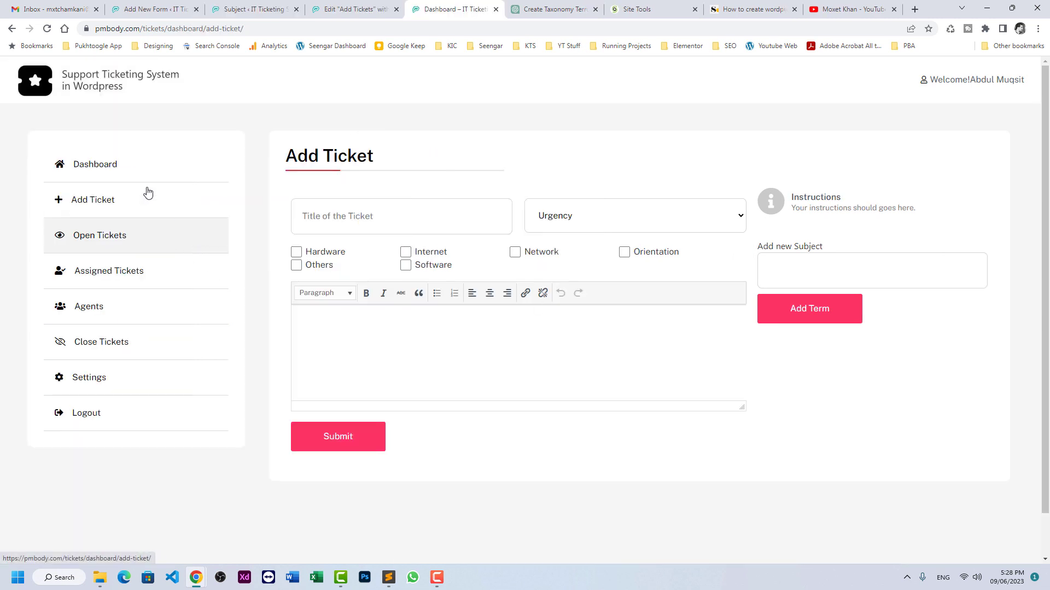
Submit 'Payroll,Leave Request Form' through Add new Subject, creating both as Subject checkboxes
click(142, 199)
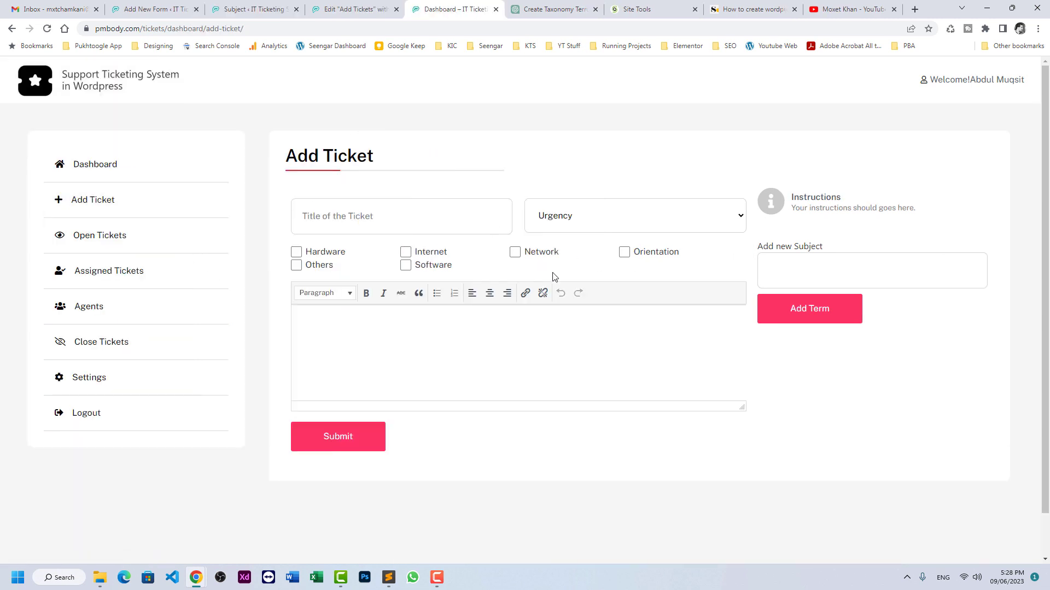
click(811, 267)
text(Payp)
click(820, 311)
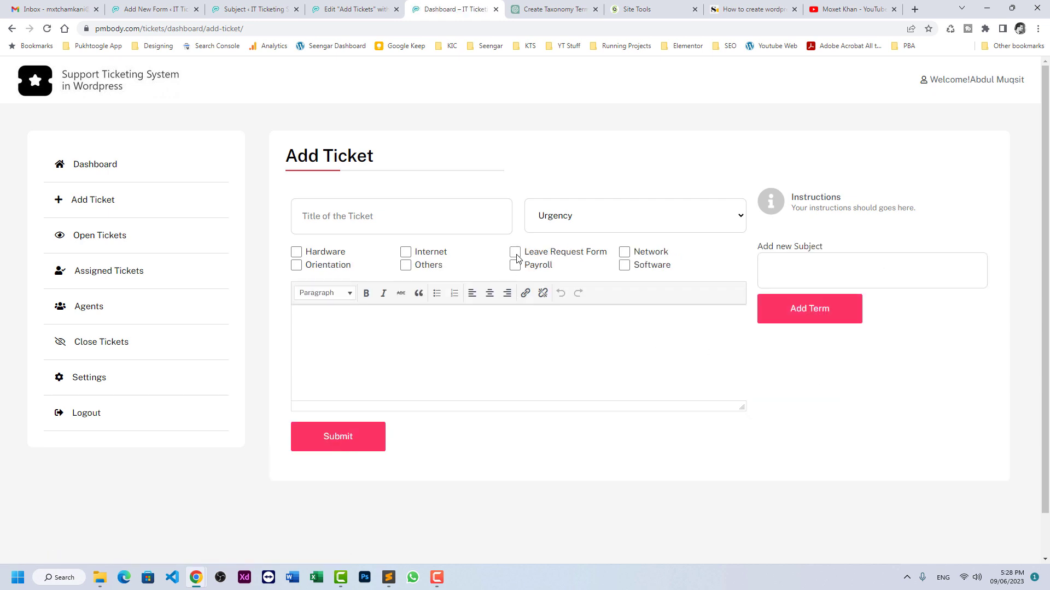
click(516, 251)
click(516, 265)
Confirm Leave Request Form and Payroll appear in the admin Subject terms list
click(248, 12)
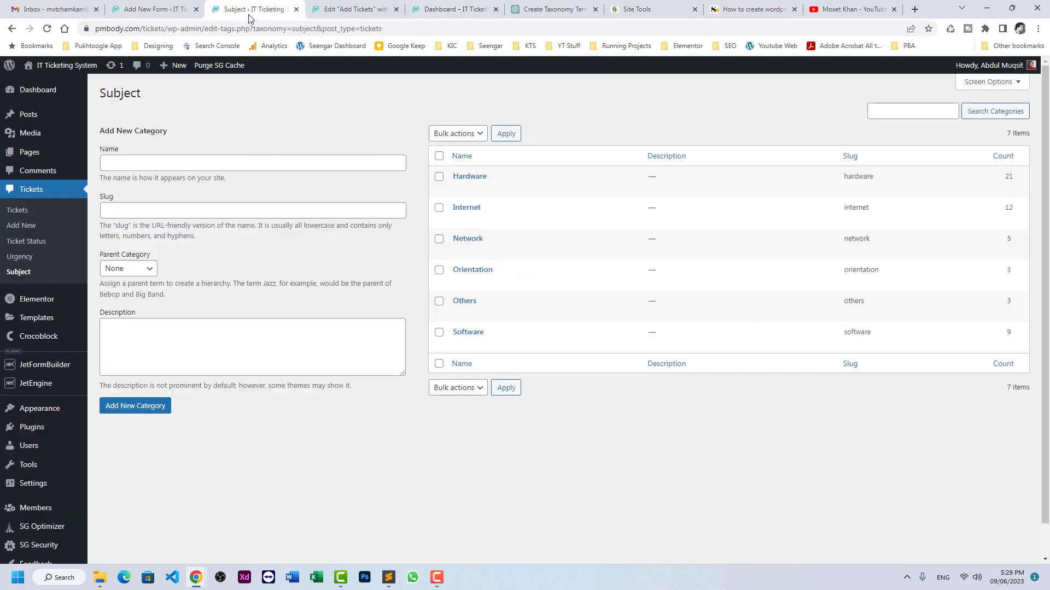
click(15, 275)
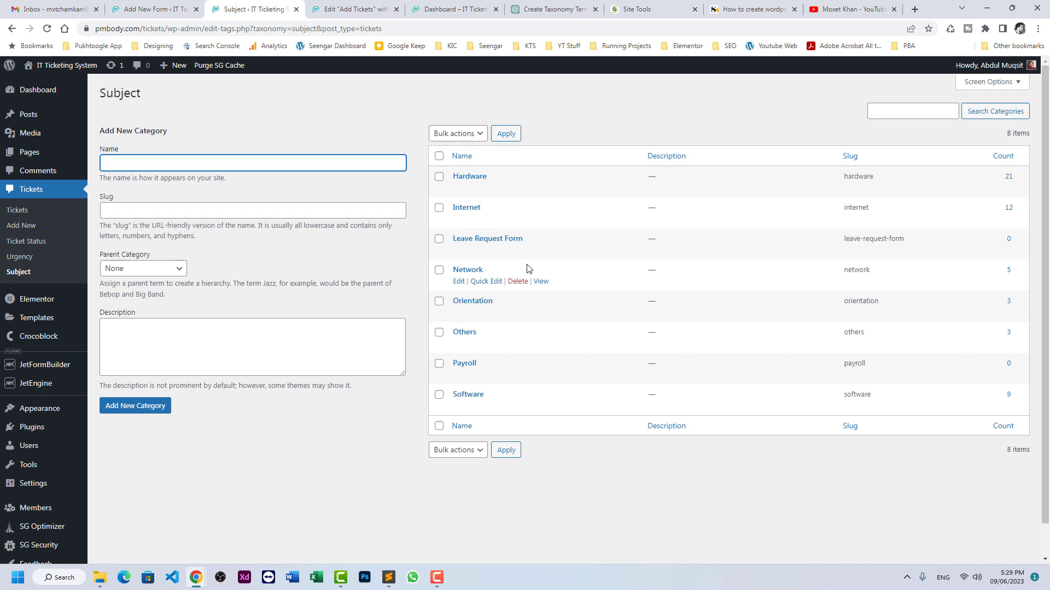
drag(523, 238, 461, 241)
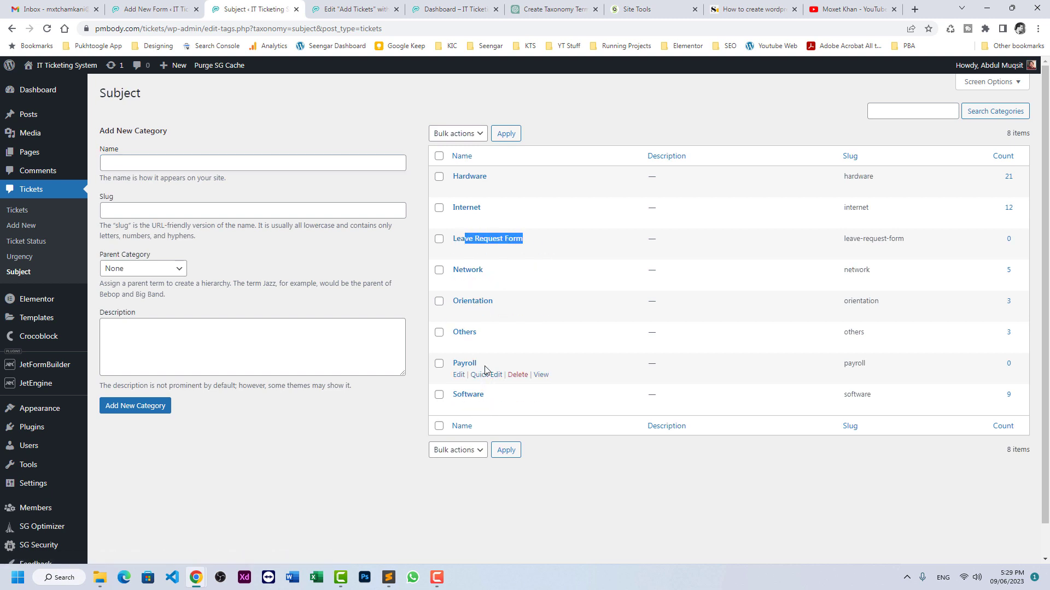
drag(486, 364, 453, 364)
click(422, 8)
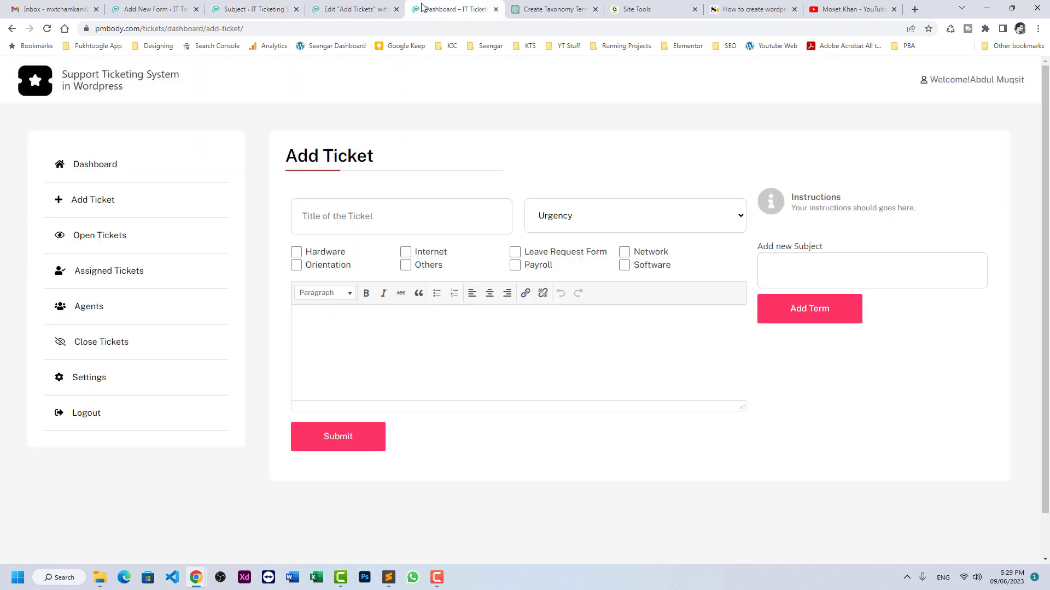
Submit 'Urgent Leave Form' as a new Subject term, then review the existing Urgency levels
click(841, 272)
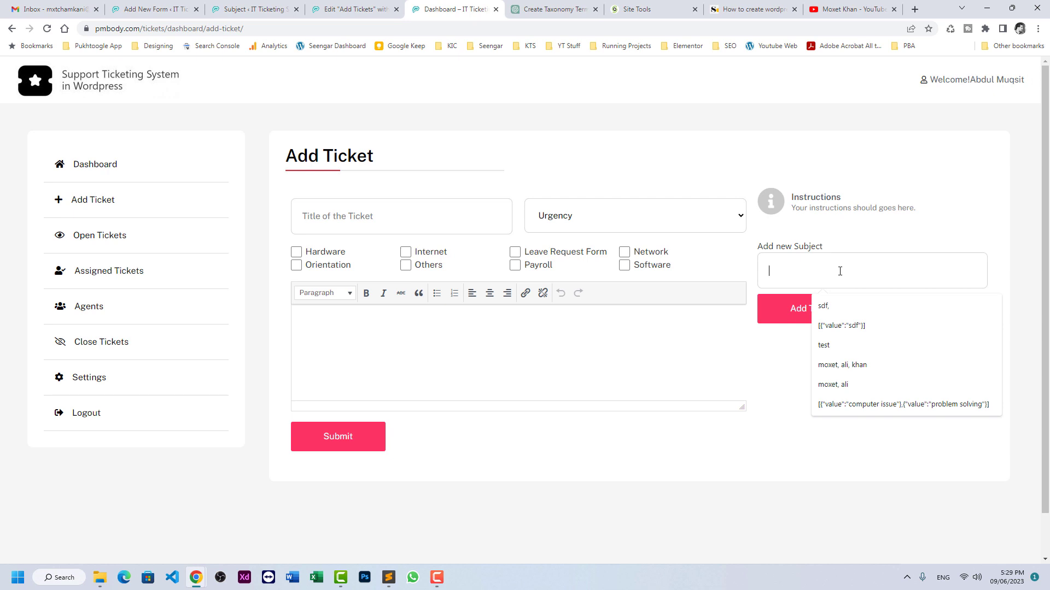
text(Urgent Leave Form)
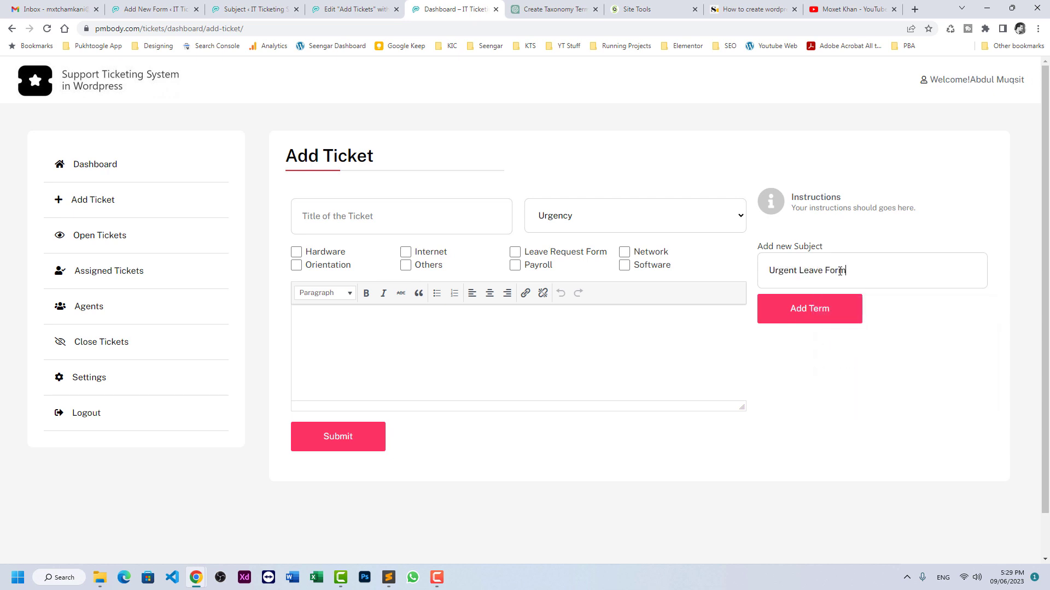
key(Return)
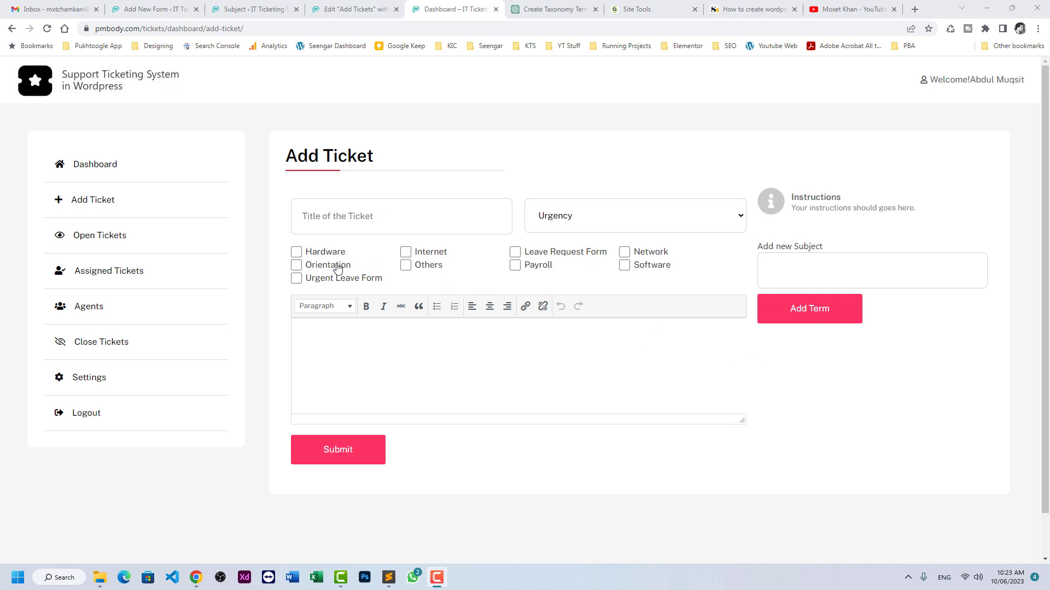
click(599, 235)
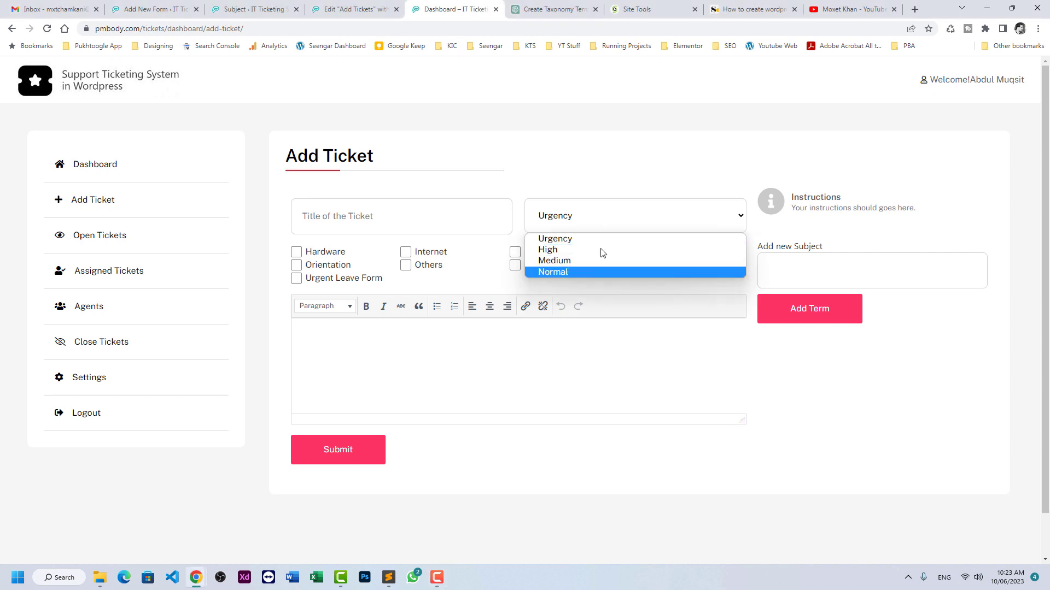
click(739, 412)
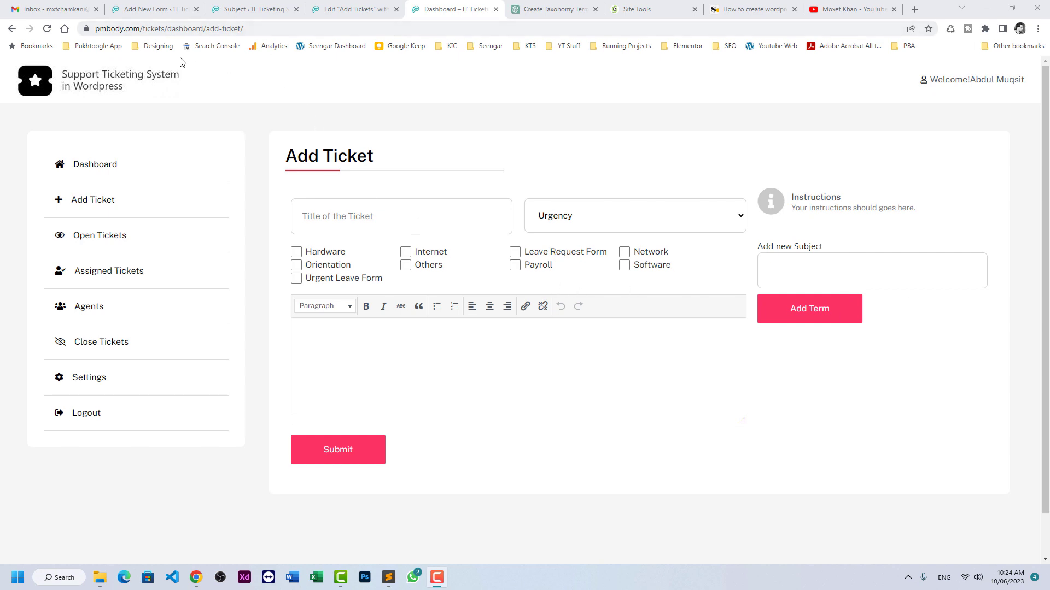
Insert a Select Field block before the Add new Subject field of the Add Terms form
click(154, 9)
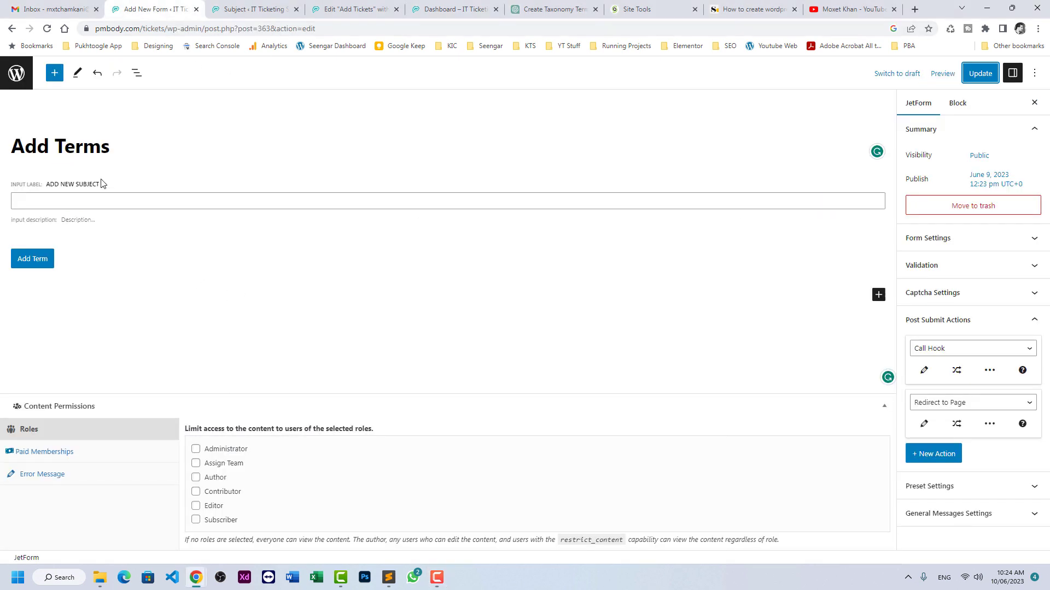
click(135, 198)
click(295, 160)
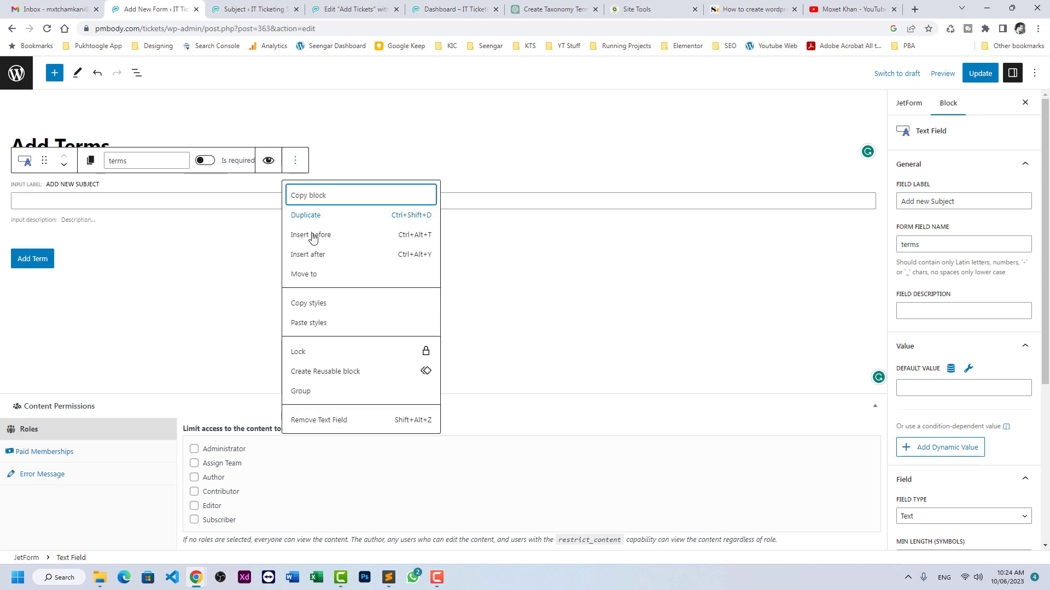
click(322, 241)
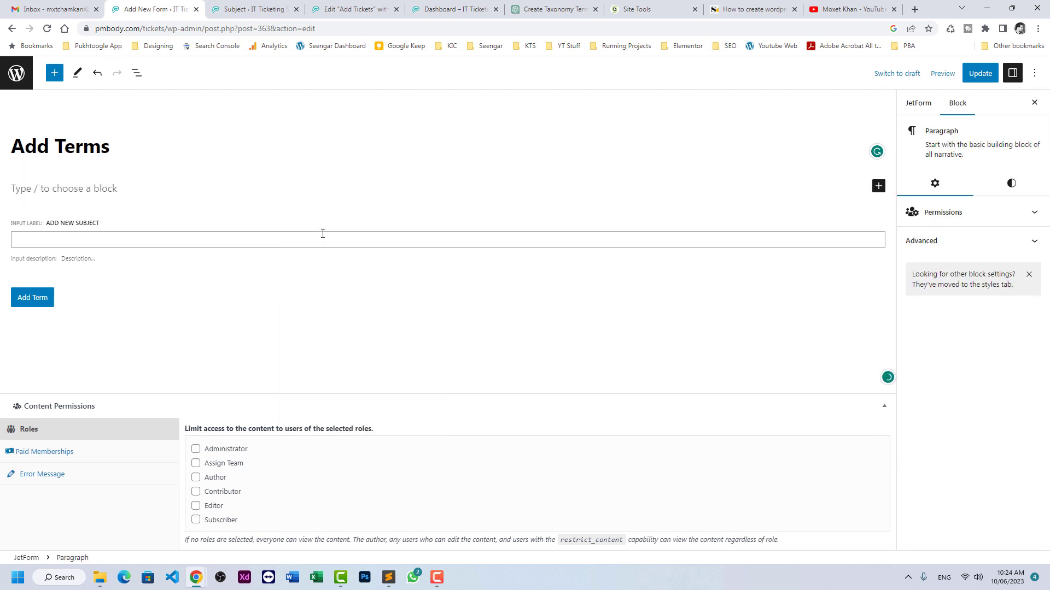
text(/sele)
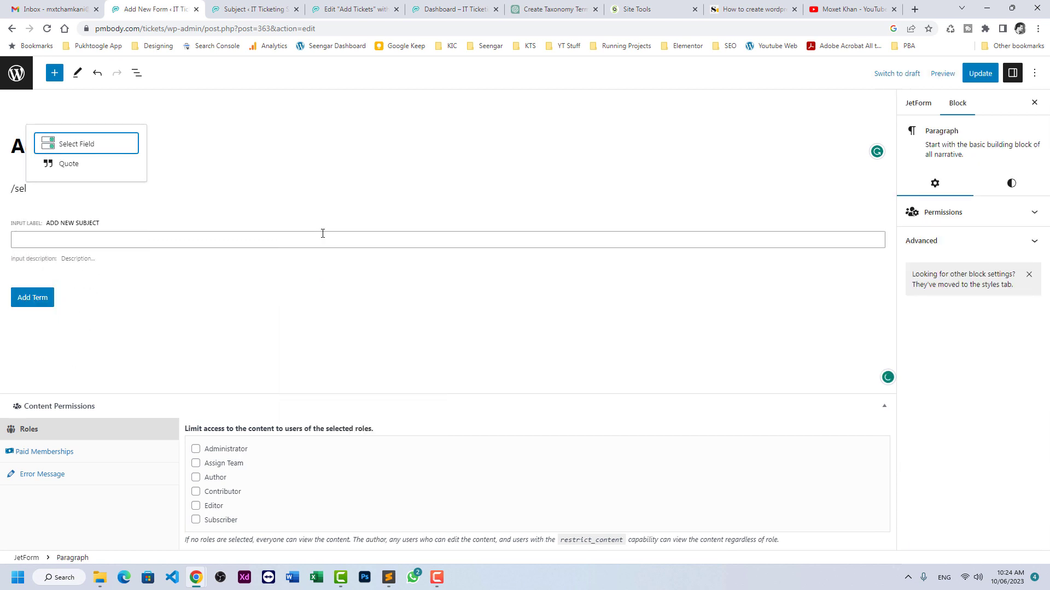
key(Return)
text(T)
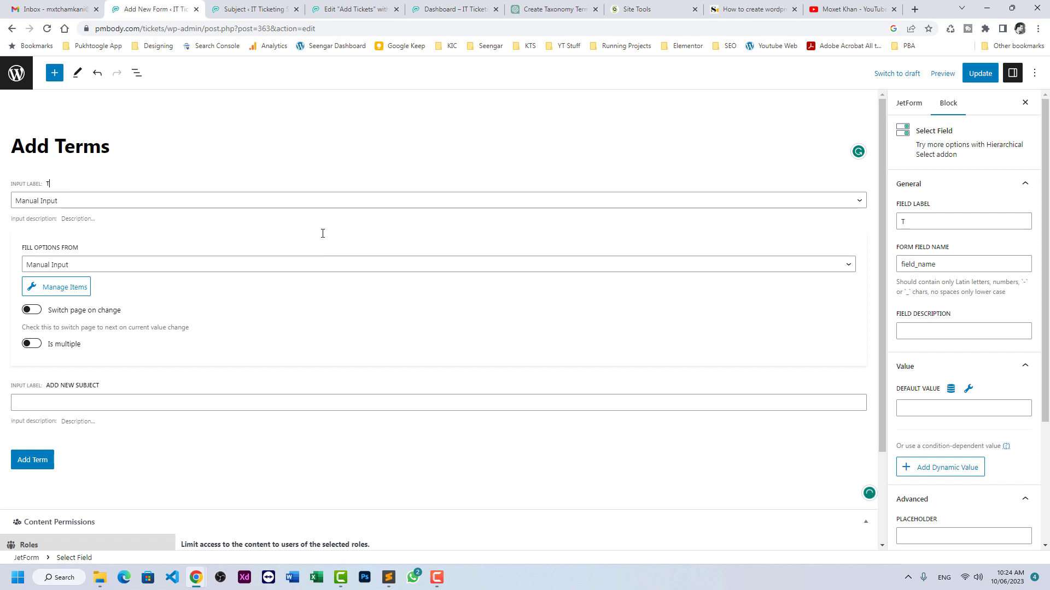
Label the select field 'Choose Taxonomy' with form field name 'tax'
key(BackSpace)
text(Choose)
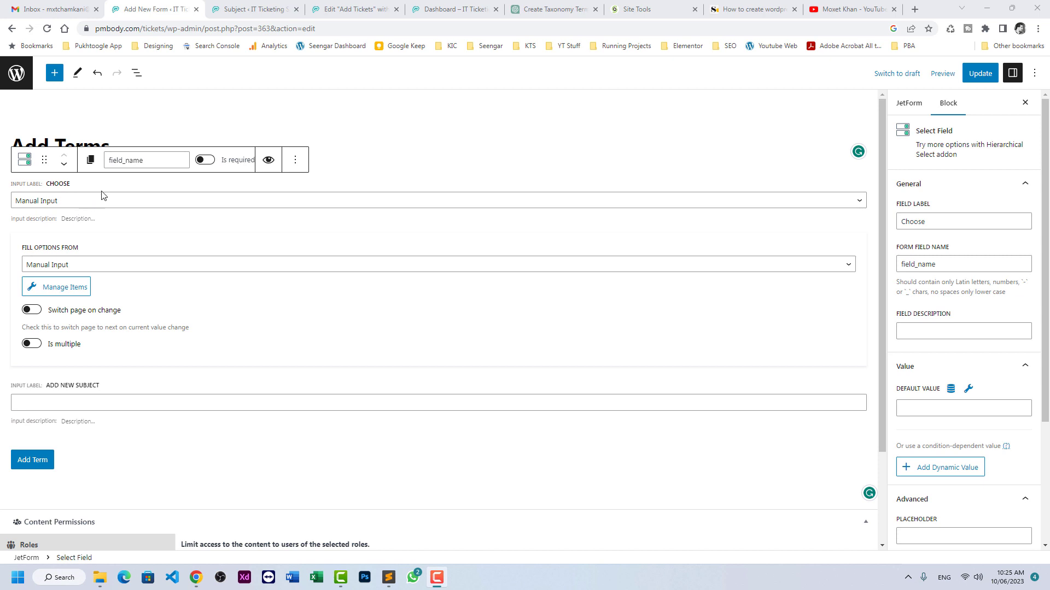
click(947, 222)
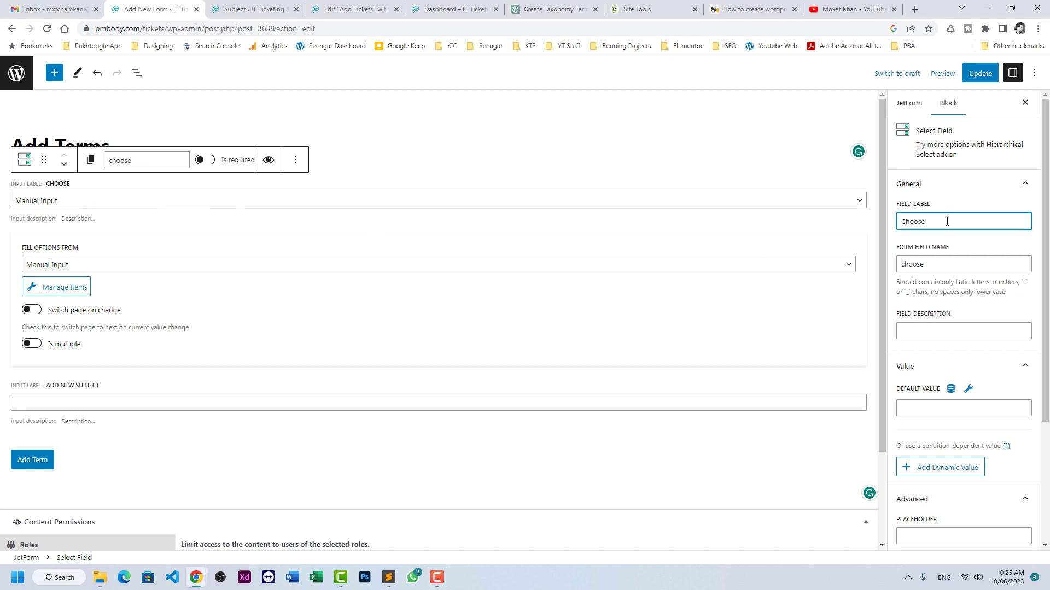
text(Taxonom)
text(y)
key(Tab)
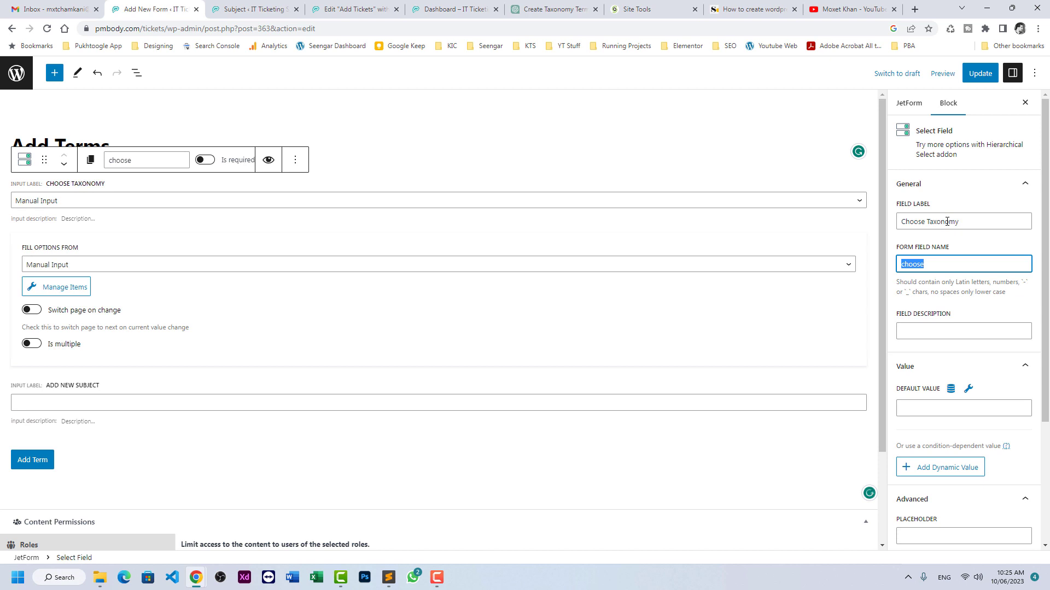
text(tax)
Define manual options Subject (subject) and Urgency (urgency) for the Choose Taxonomy select
click(75, 288)
click(412, 277)
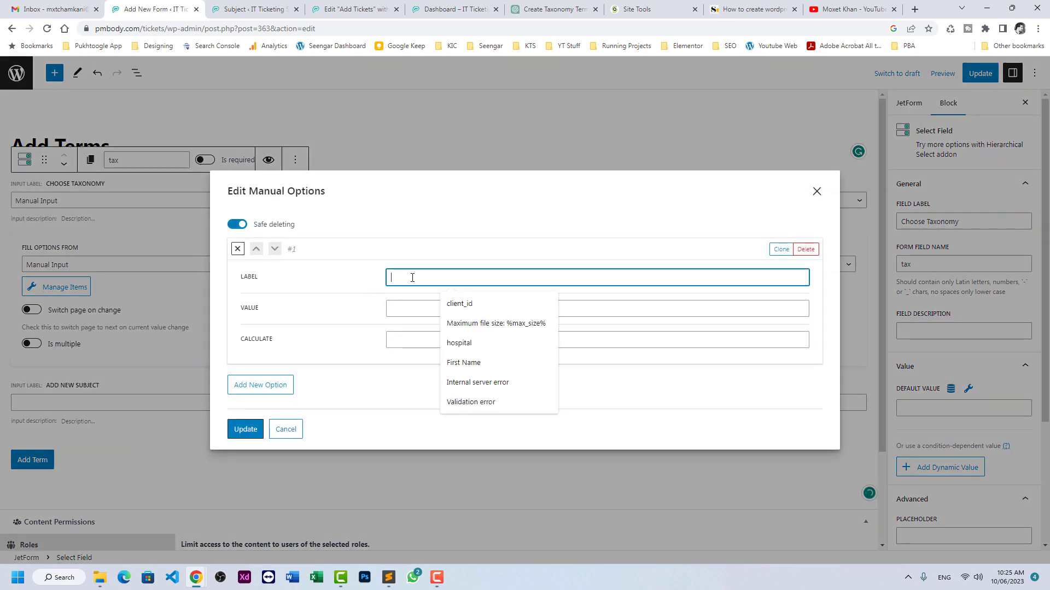
text(Subje)
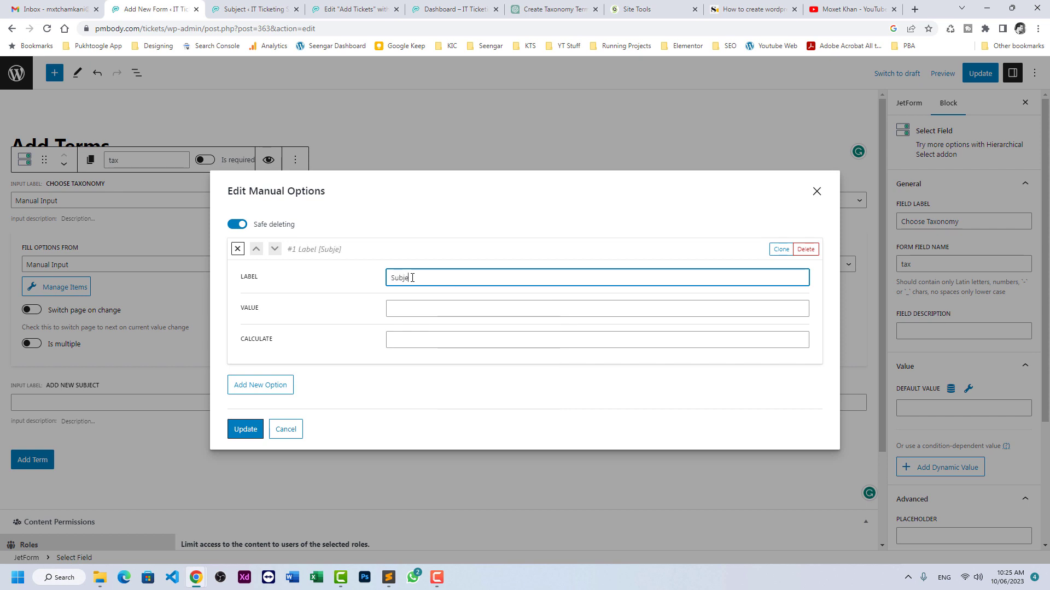
text(ct)
key(Tab)
text(subje)
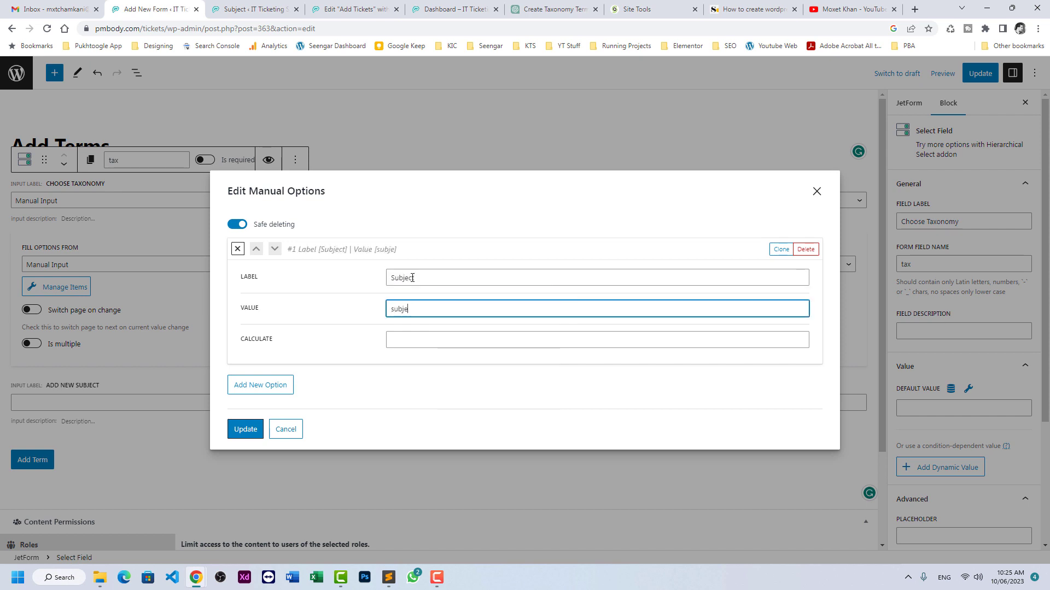
click(251, 390)
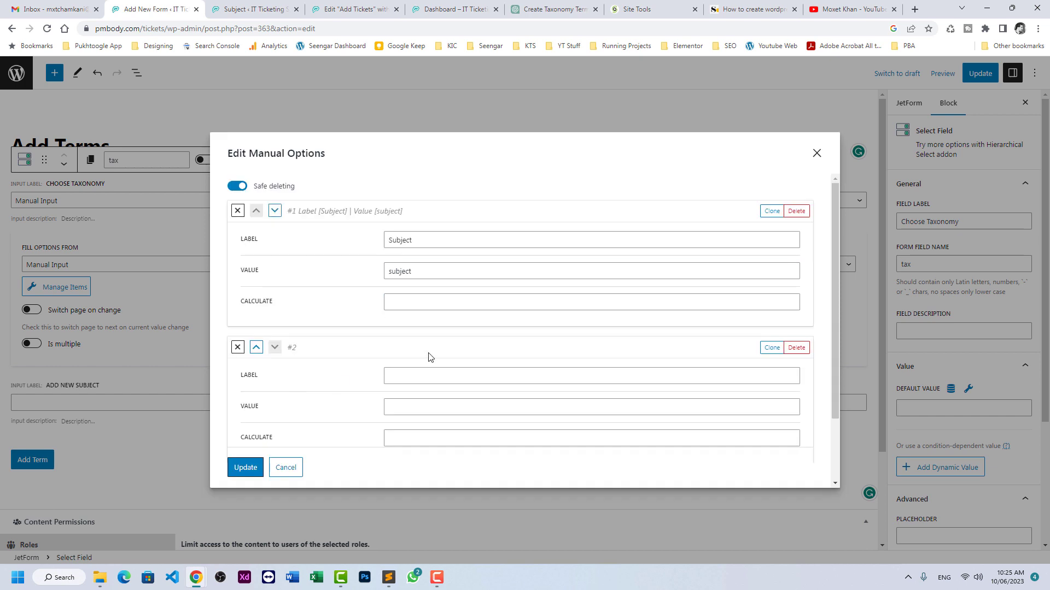
scroll(429, 356, down, 2)
click(429, 322)
text(Urgency)
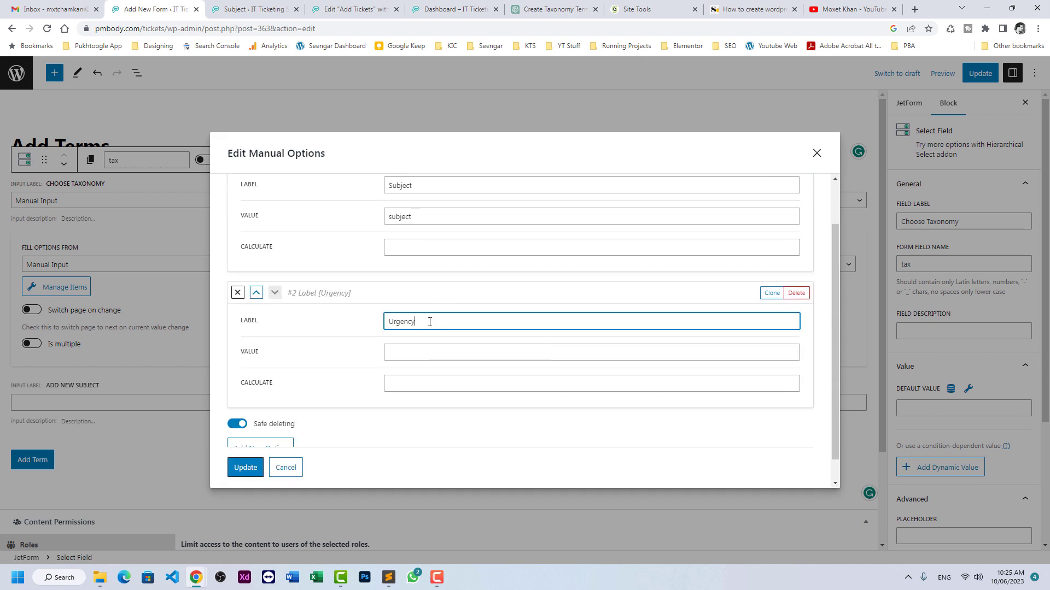
key(Tab)
text(urg)
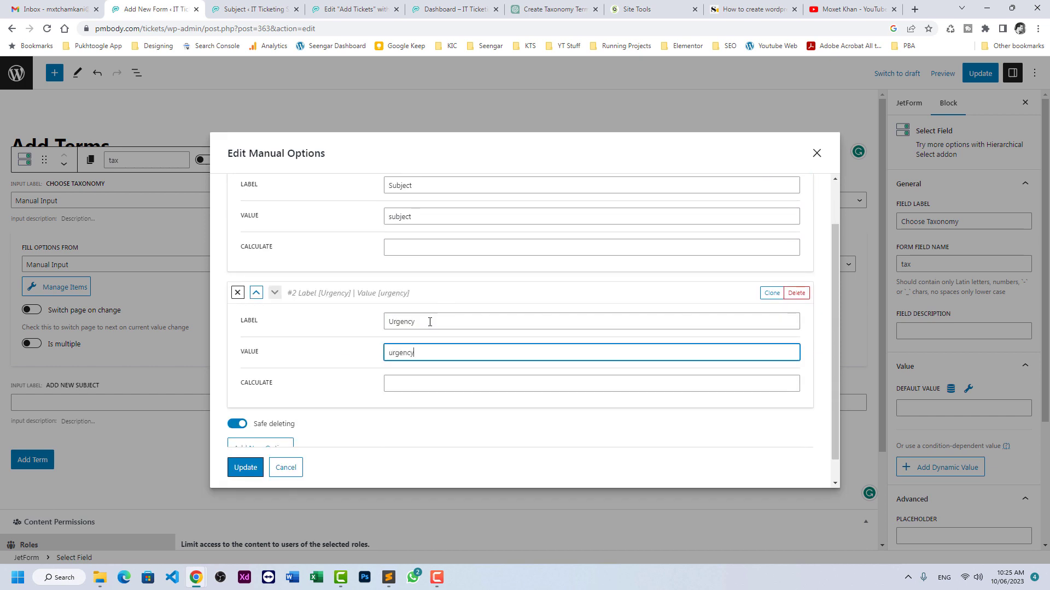
click(243, 469)
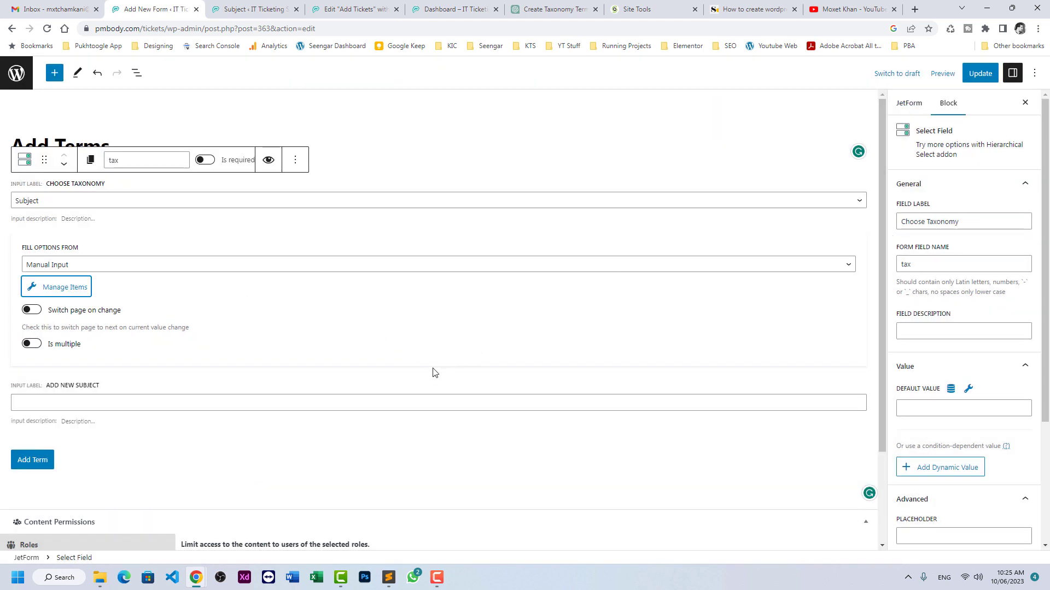
Save the form and locate $request['terms'] on line 234 of functions.php, checking the form's field names
click(980, 73)
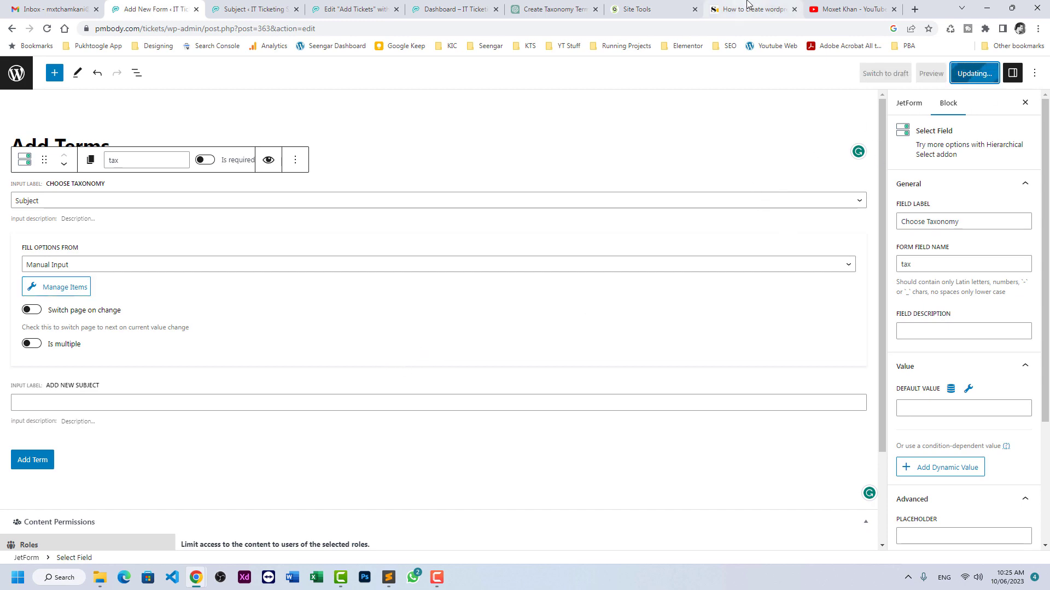
click(726, 8)
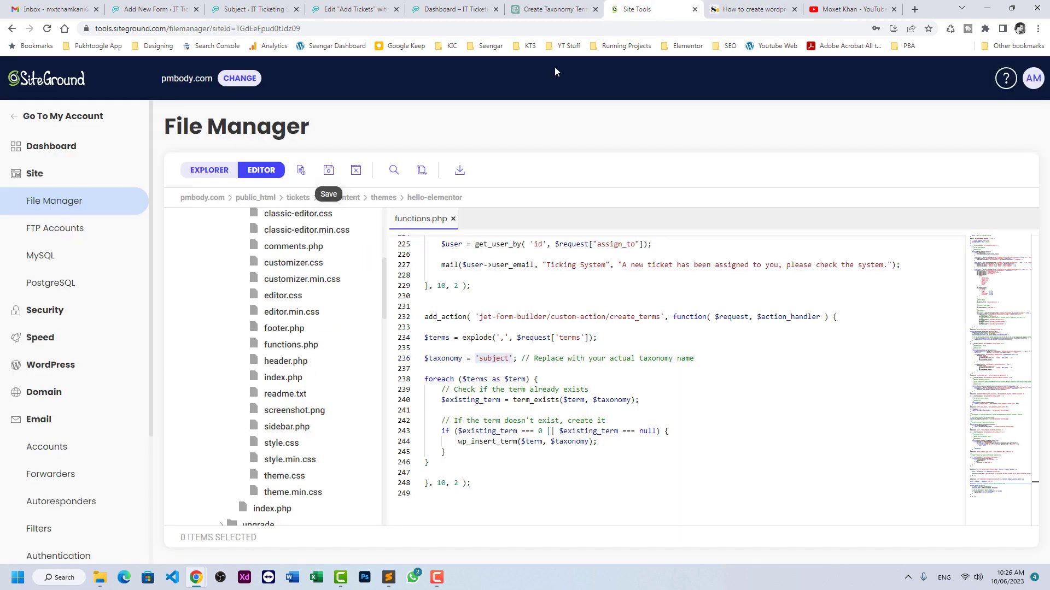
click(644, 9)
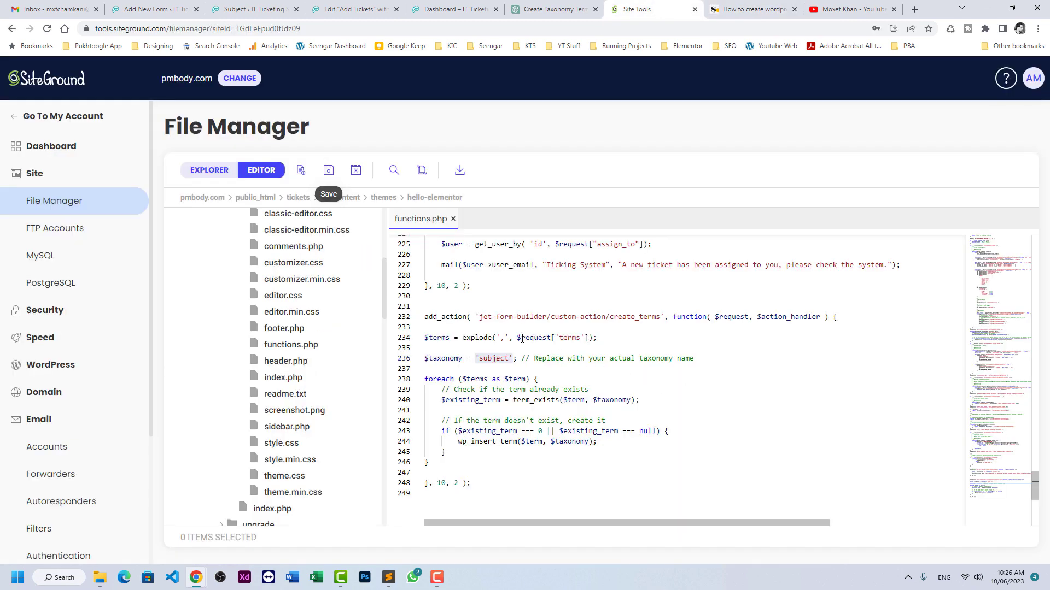
drag(517, 337, 589, 337)
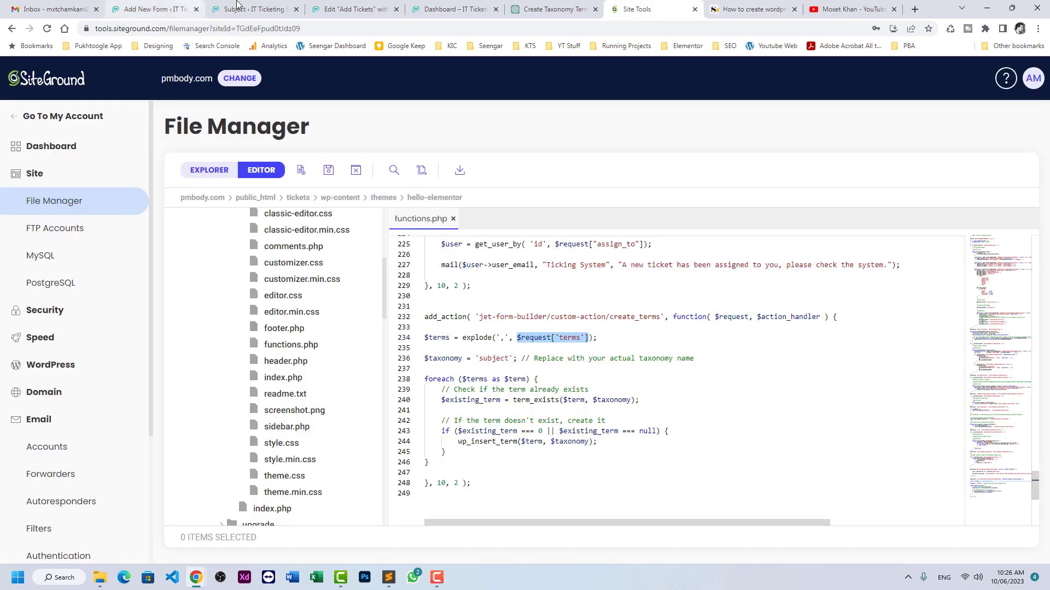
click(156, 9)
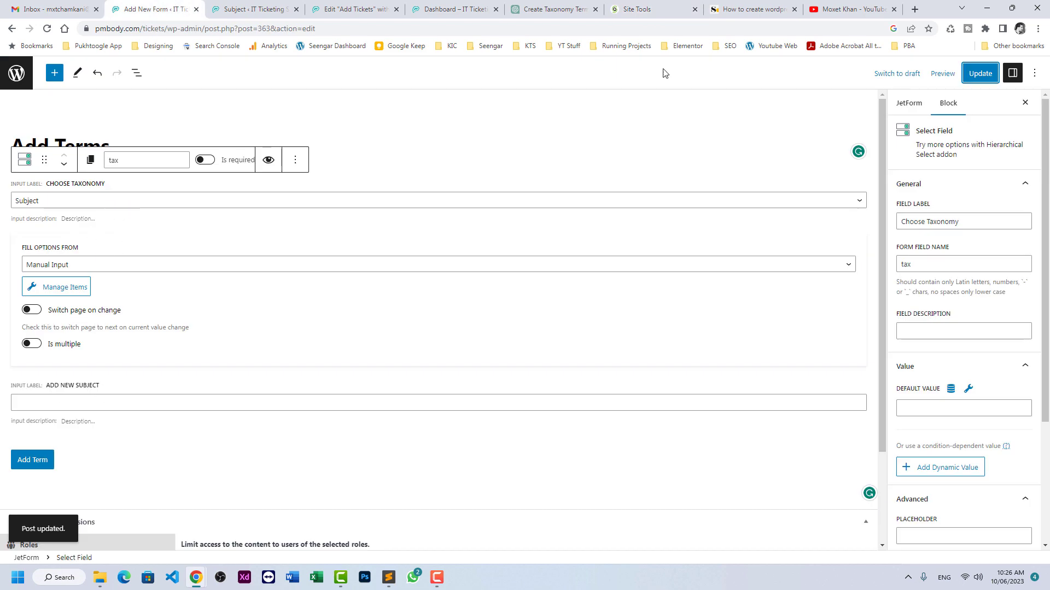
click(739, 10)
click(638, 9)
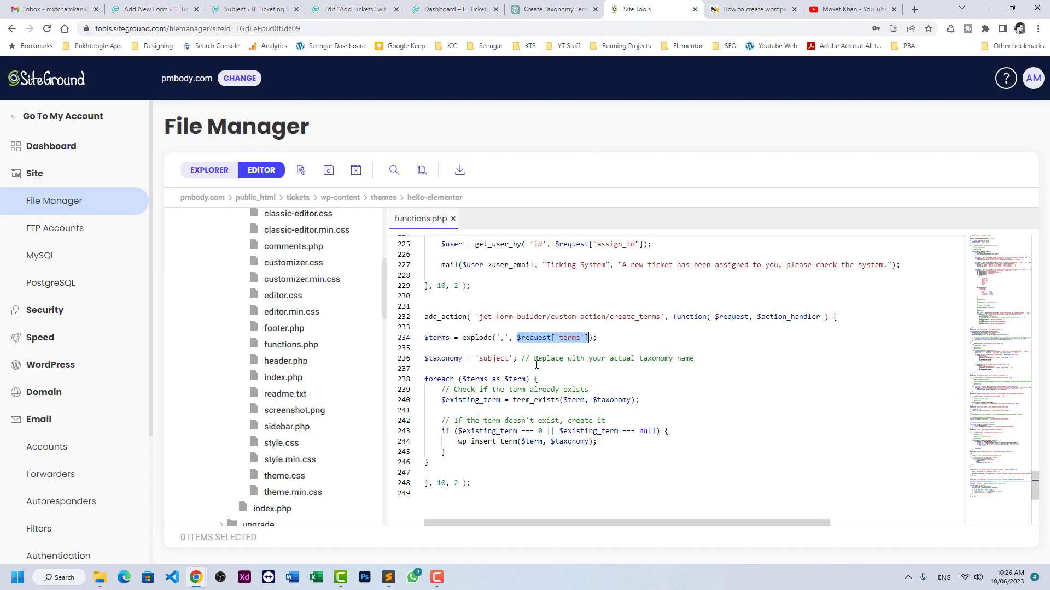
drag(517, 338, 586, 337)
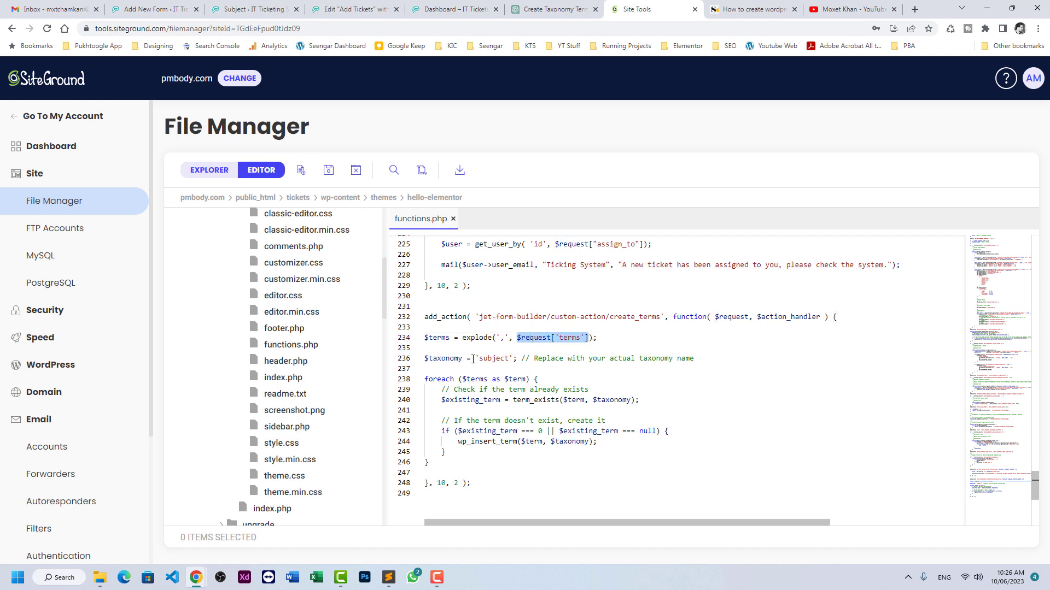
Replace the hardcoded 'subject' taxonomy on line 236 with $request['tax'] and save functions.php
drag(479, 359, 509, 358)
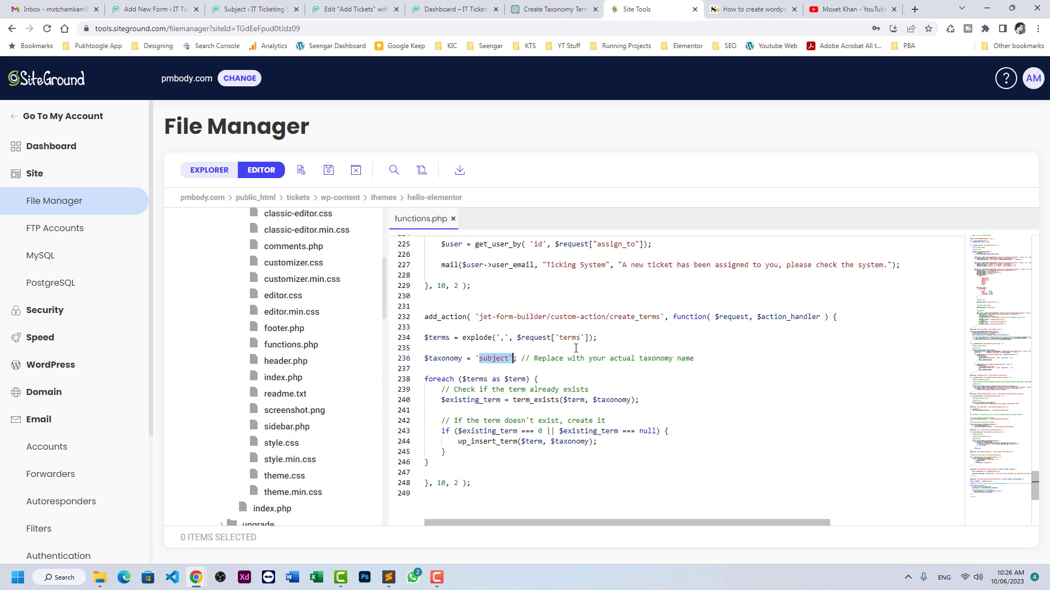
key(ctrl+v)
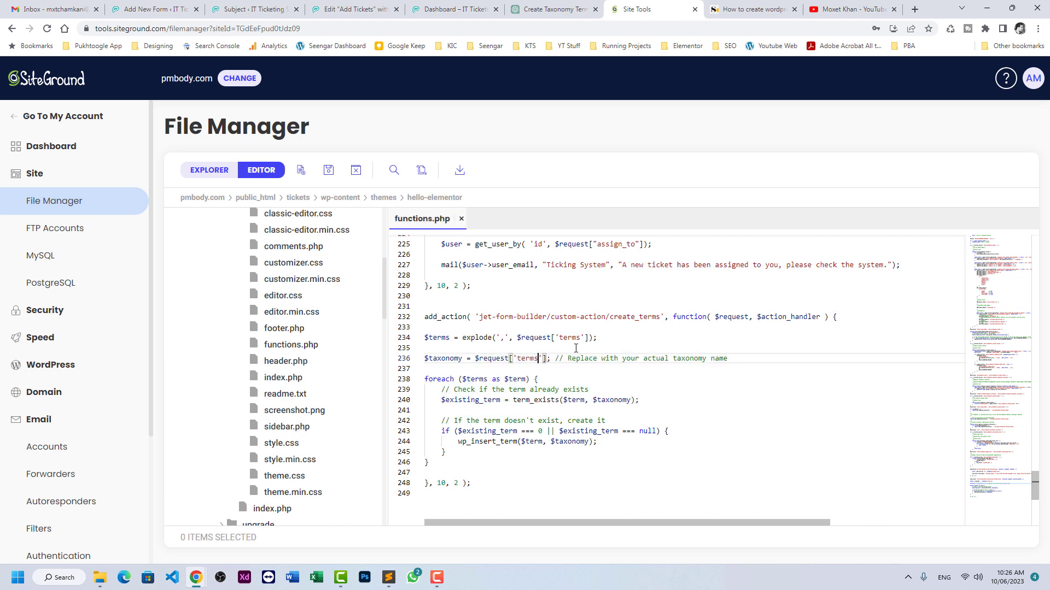
text(tax)
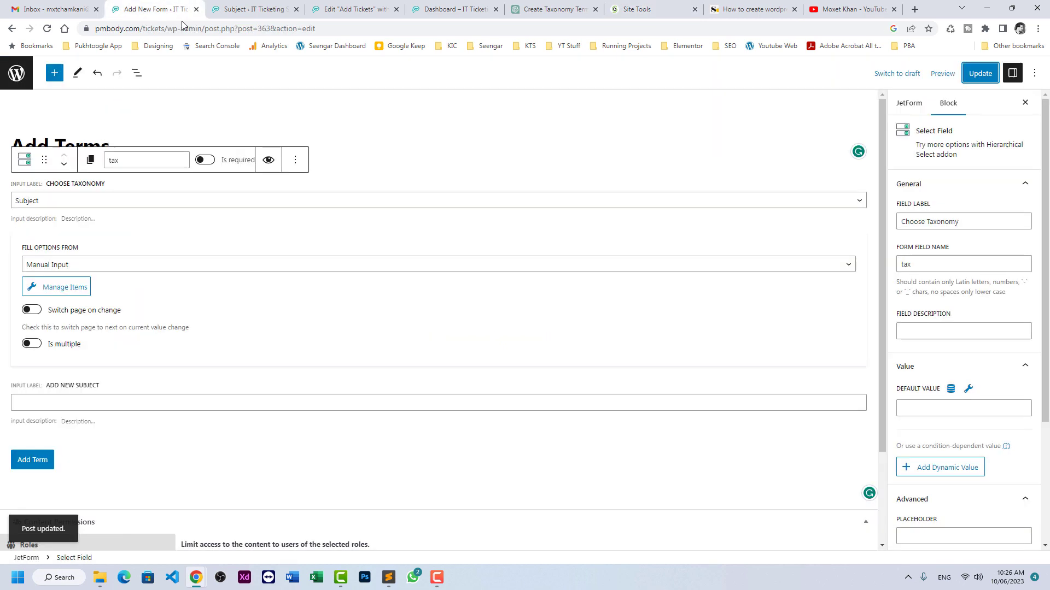
click(151, 9)
double_click(906, 263)
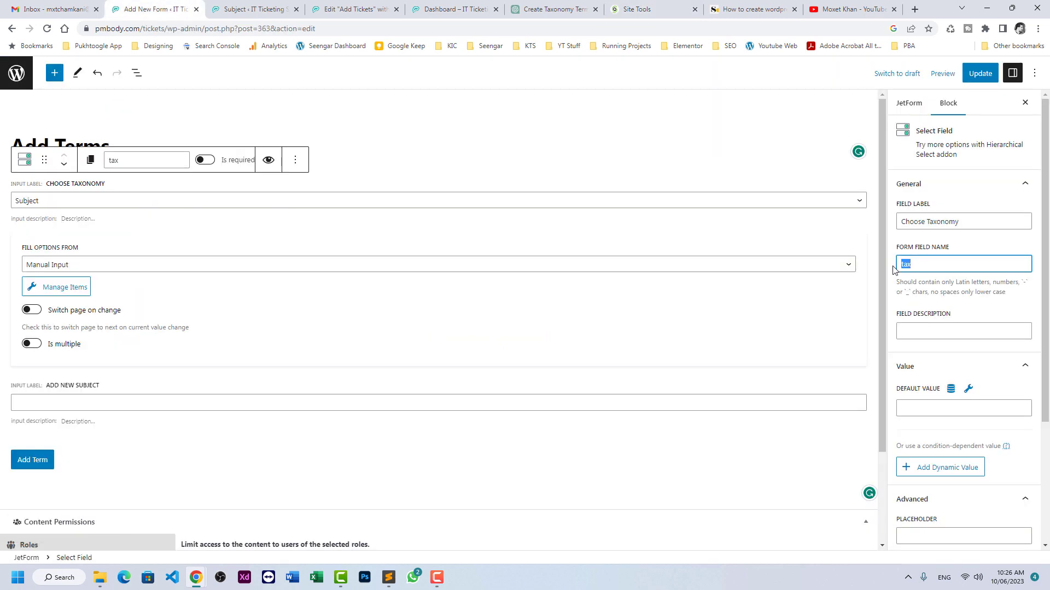
click(978, 74)
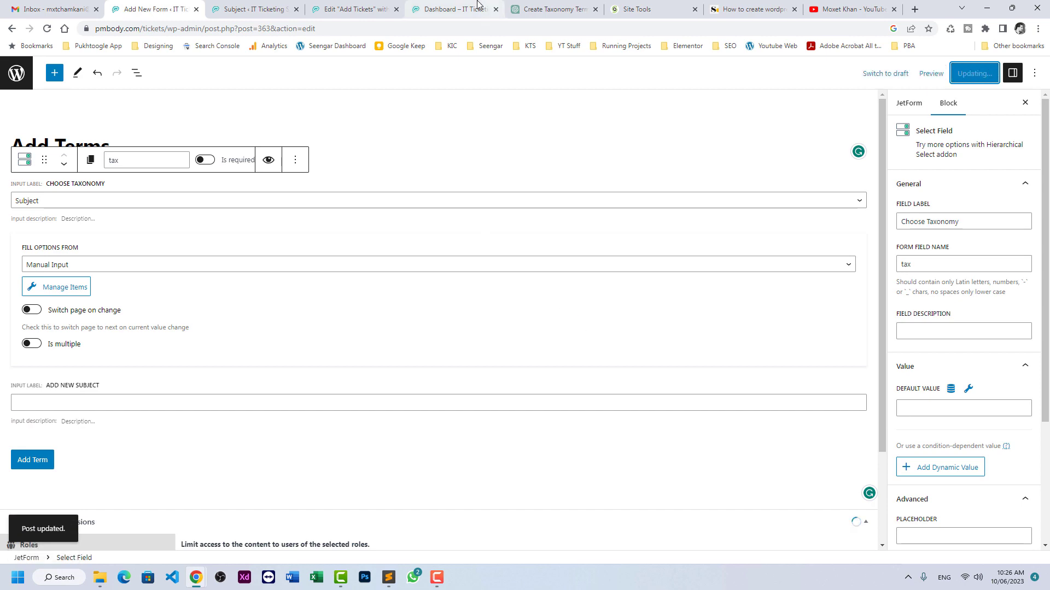
click(640, 10)
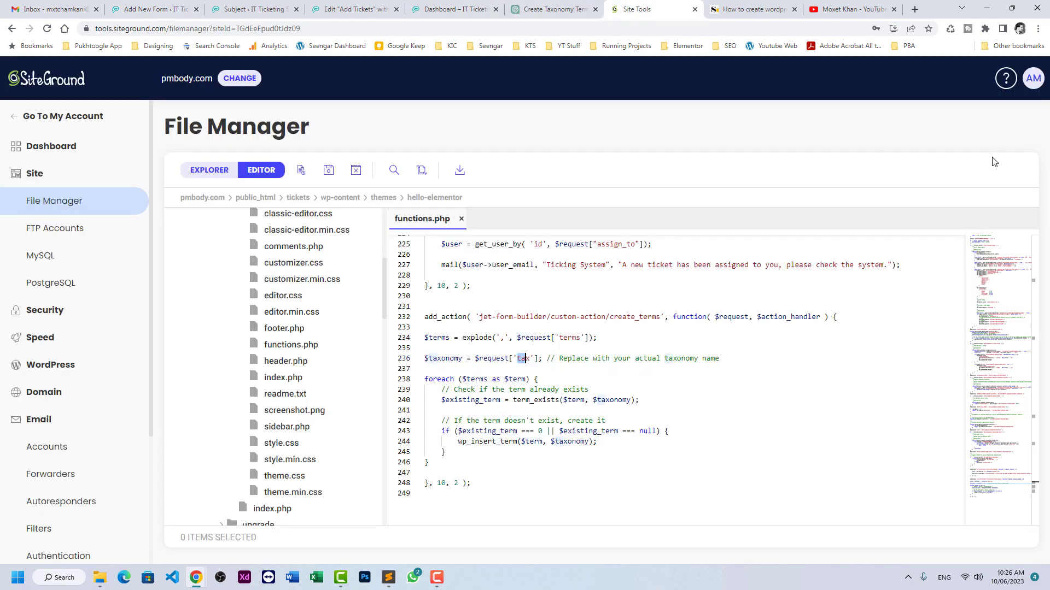
click(328, 170)
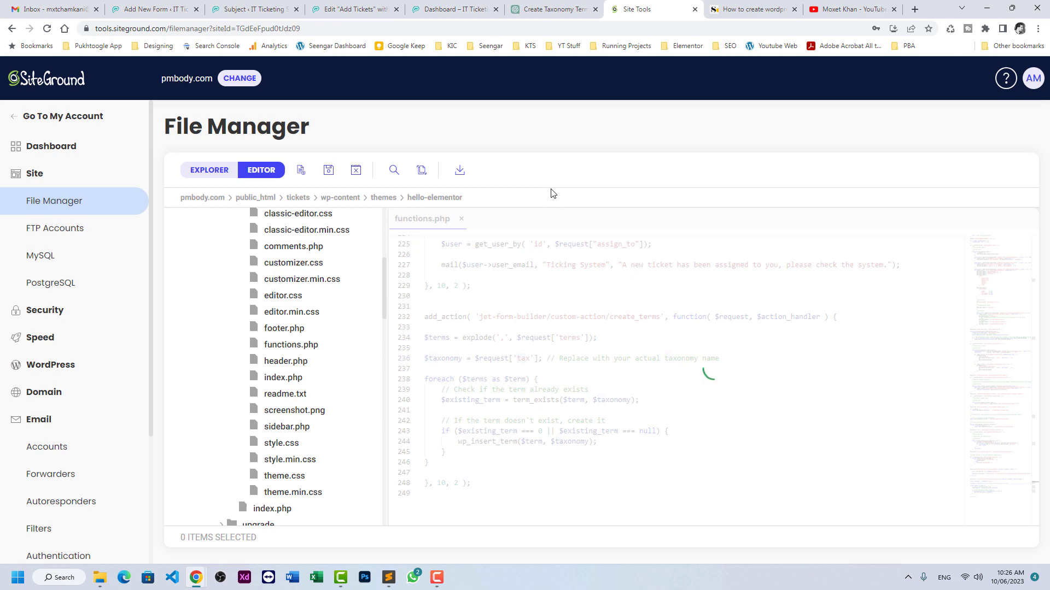
Reload the Add Ticket page and choose Subject in the Choose Taxonomy select
click(456, 9)
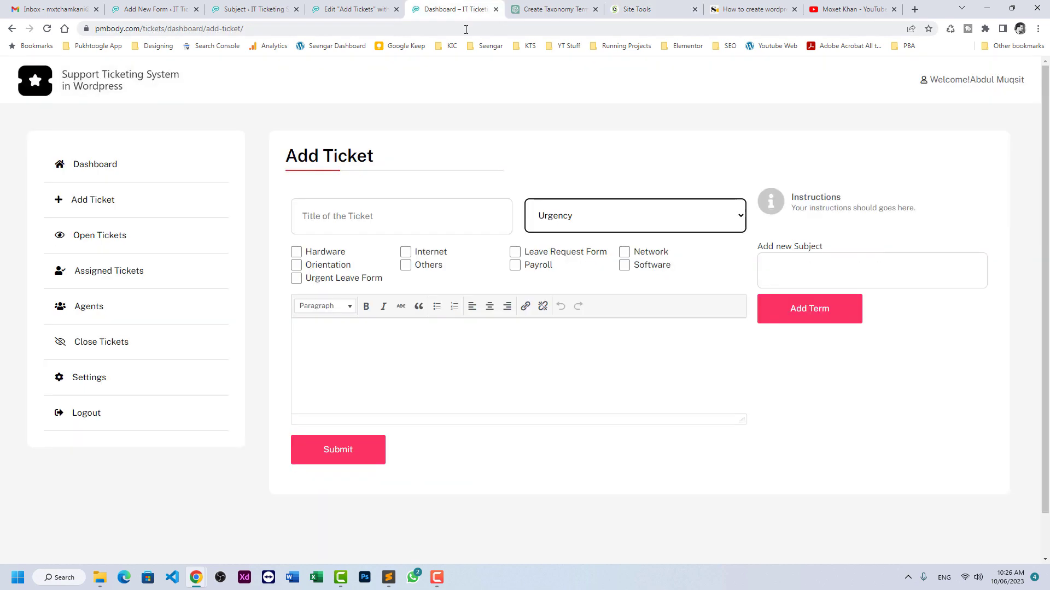
click(465, 27)
key(Return)
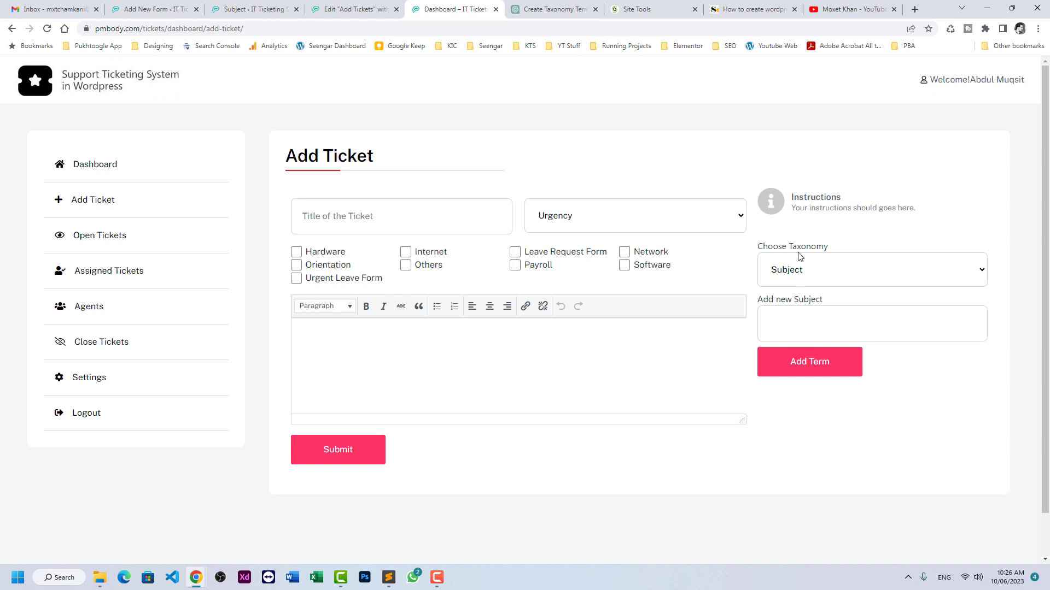
click(800, 273)
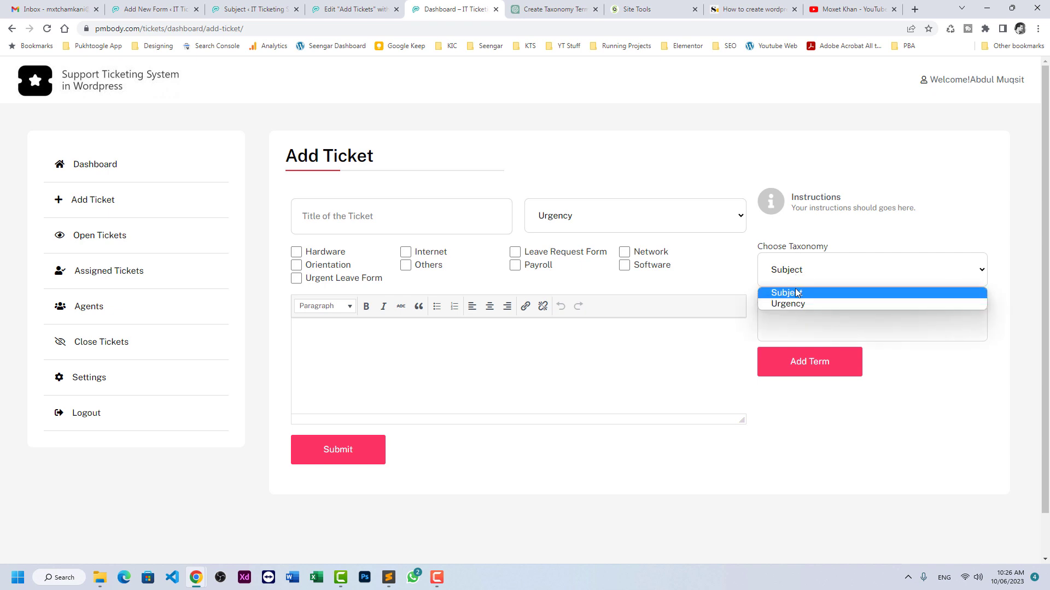
click(795, 292)
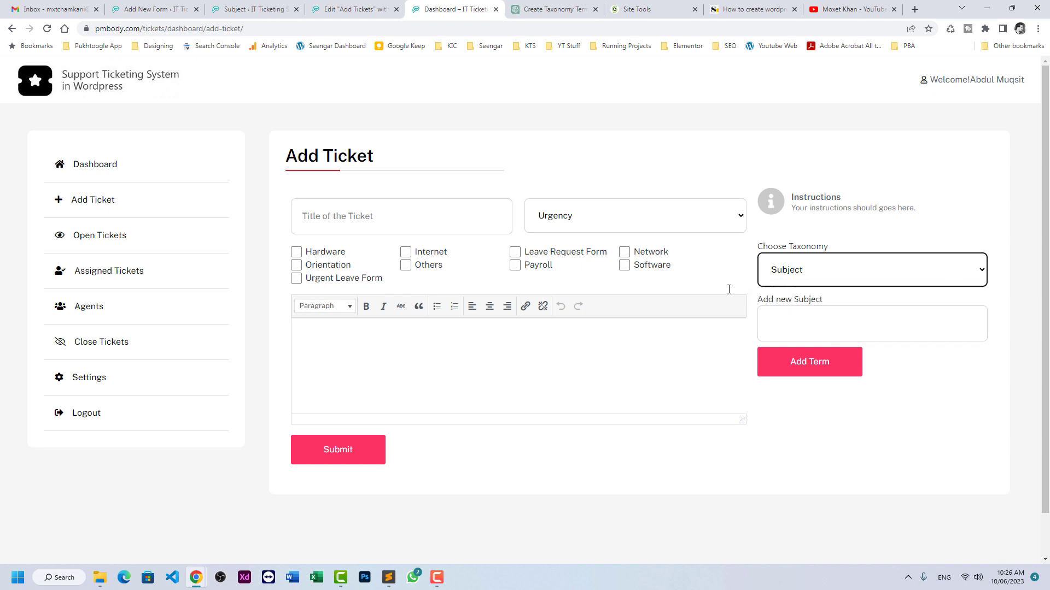
Submit 'New Term in Subject', which appears among the Subject checkboxes
click(815, 321)
text(New Term in Subject)
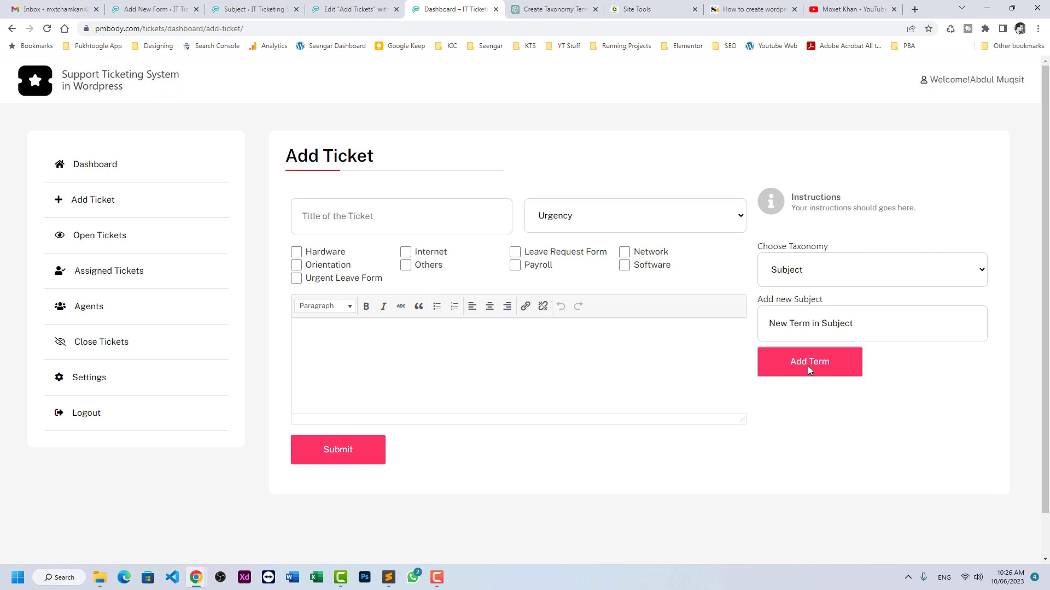
click(809, 366)
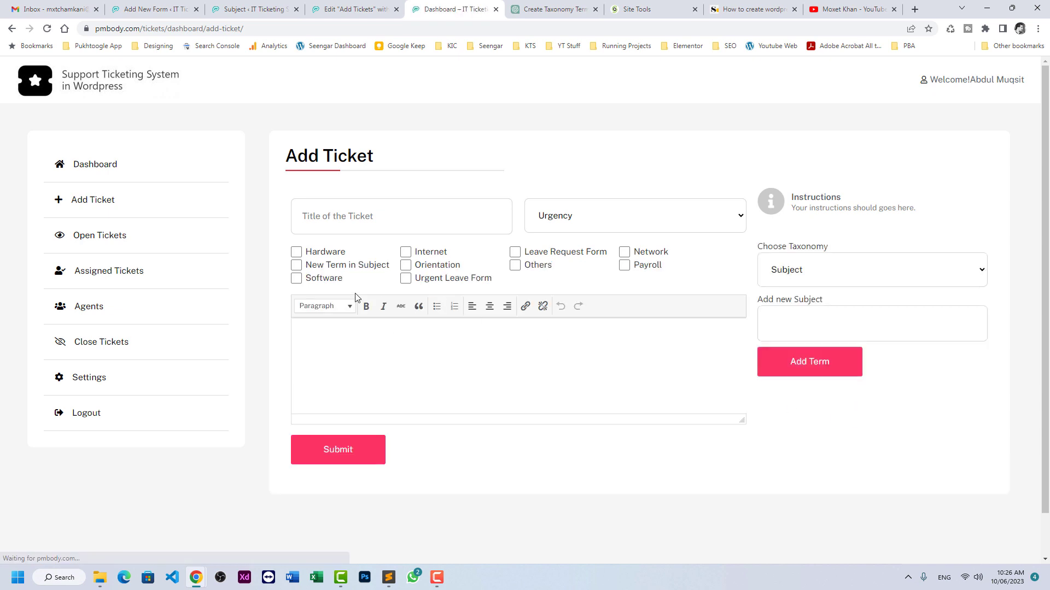
double_click(313, 264)
Choose Urgency as the taxonomy and review the existing urgency levels
drag(342, 268, 382, 270)
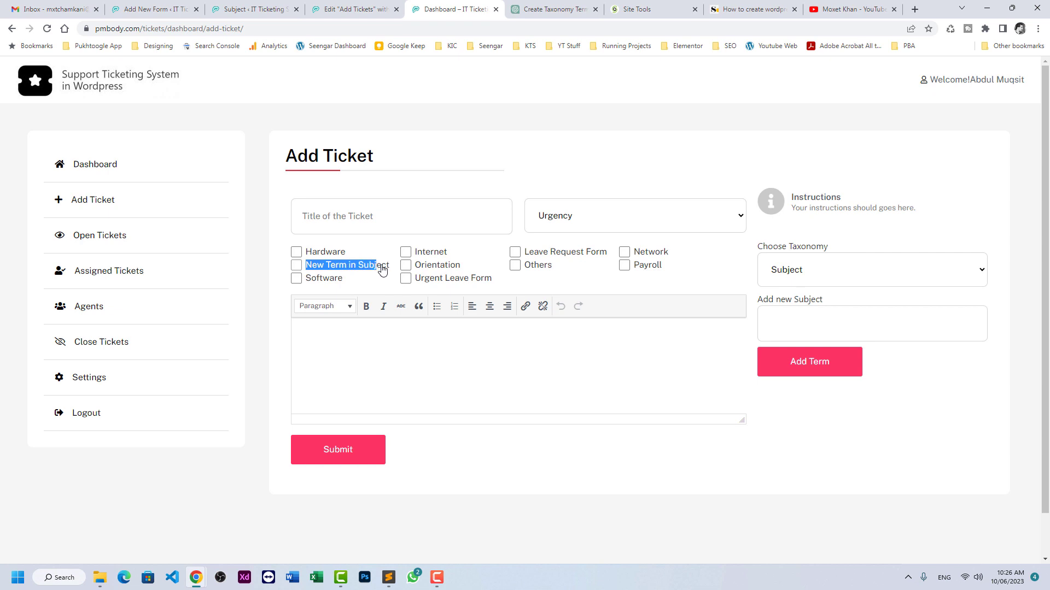
click(786, 271)
click(781, 306)
click(607, 215)
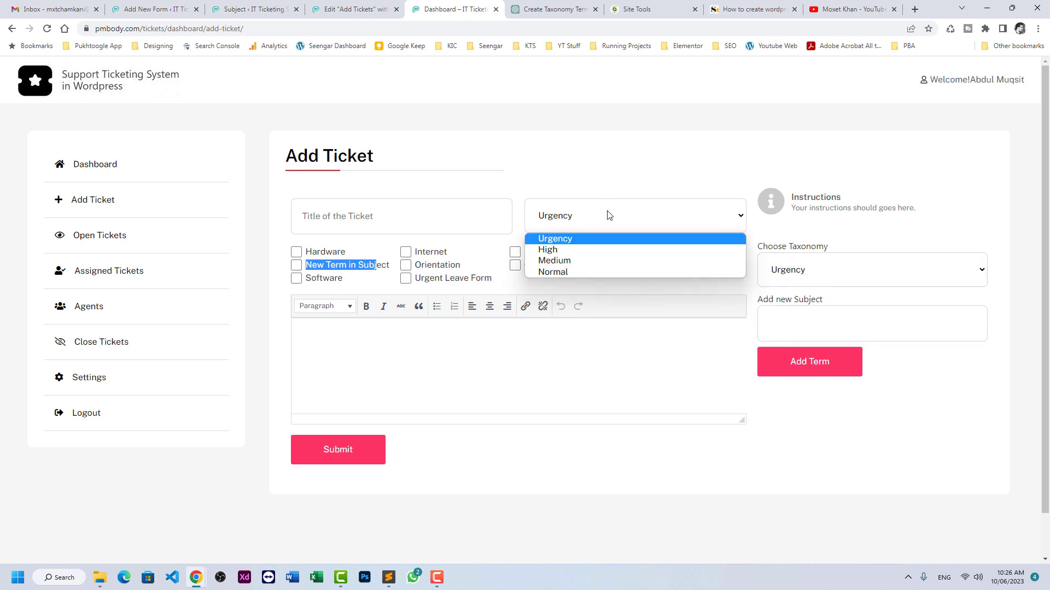
click(607, 214)
Submit Low, Super Low and Super High as new Urgency terms and confirm them in the options
click(778, 321)
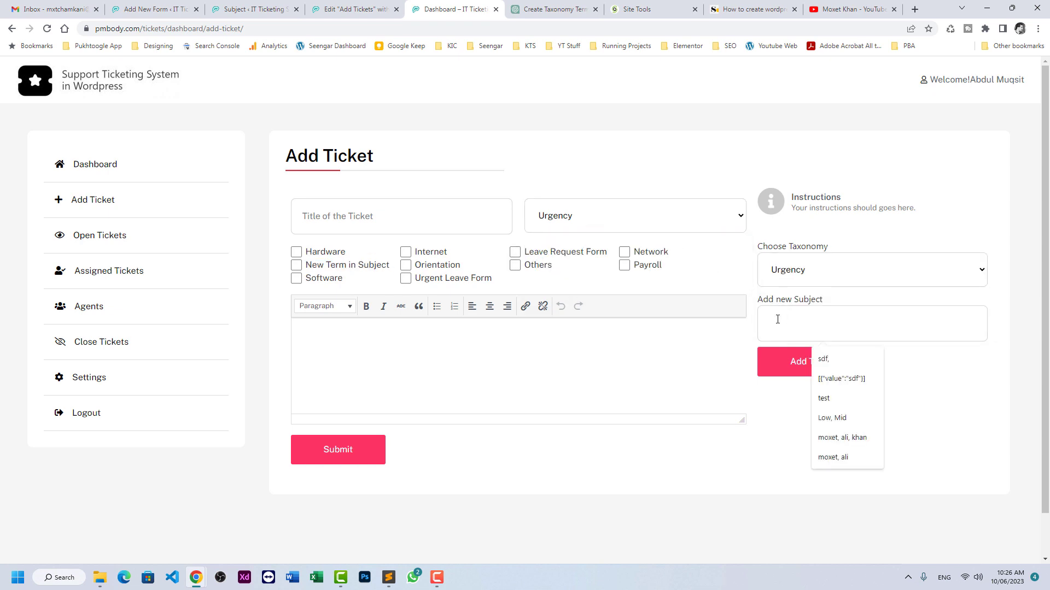
text(Low,)
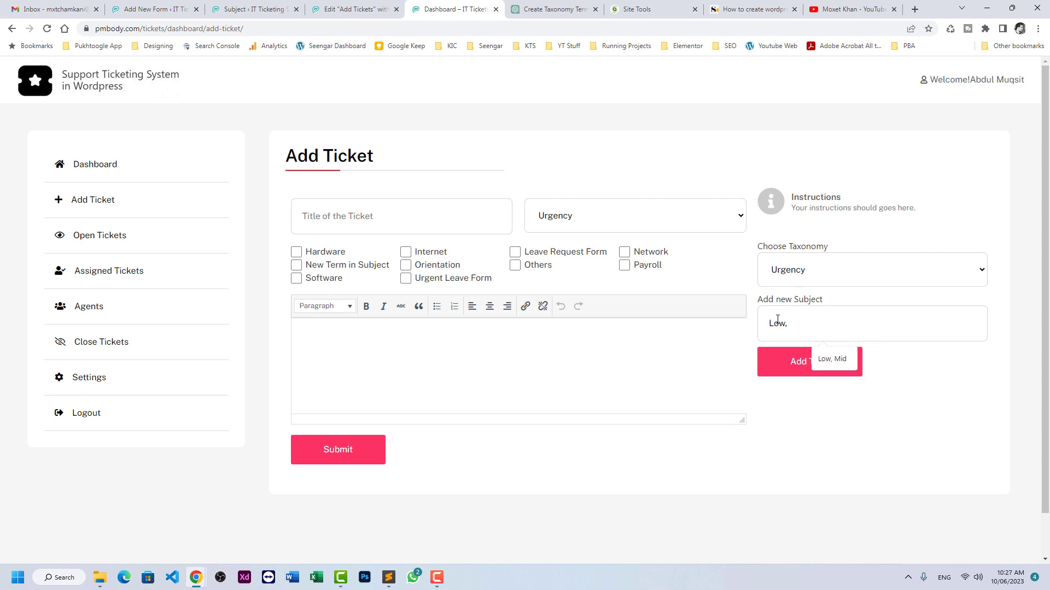
text( Super Low, Super High)
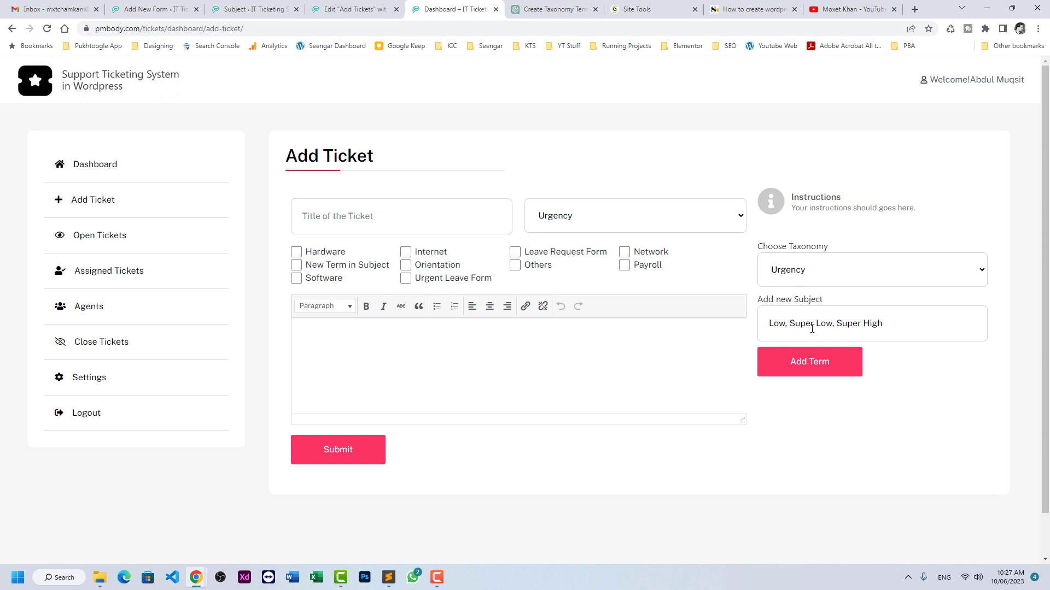
click(807, 360)
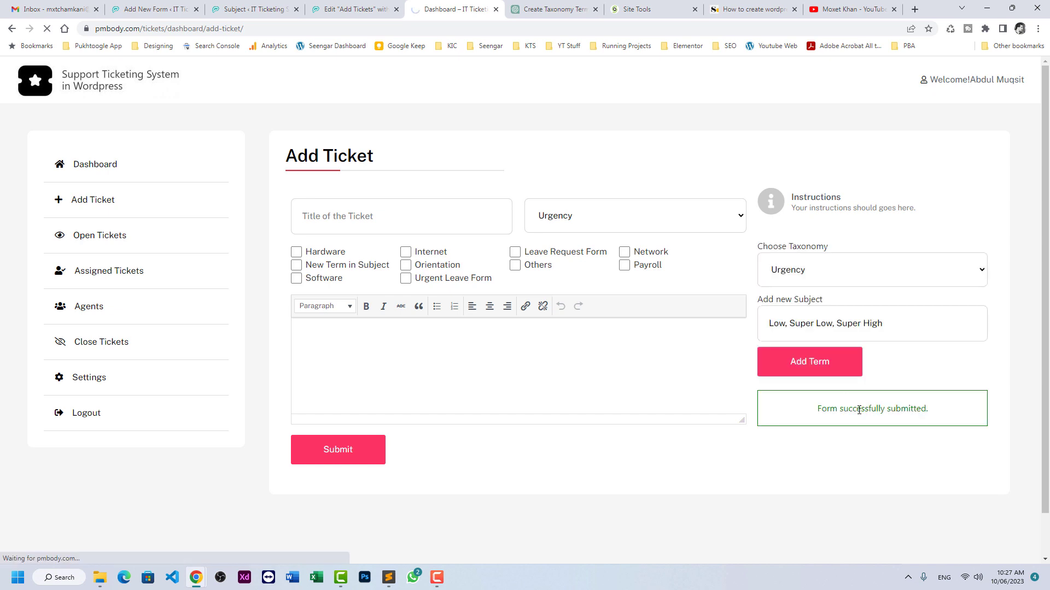
click(616, 218)
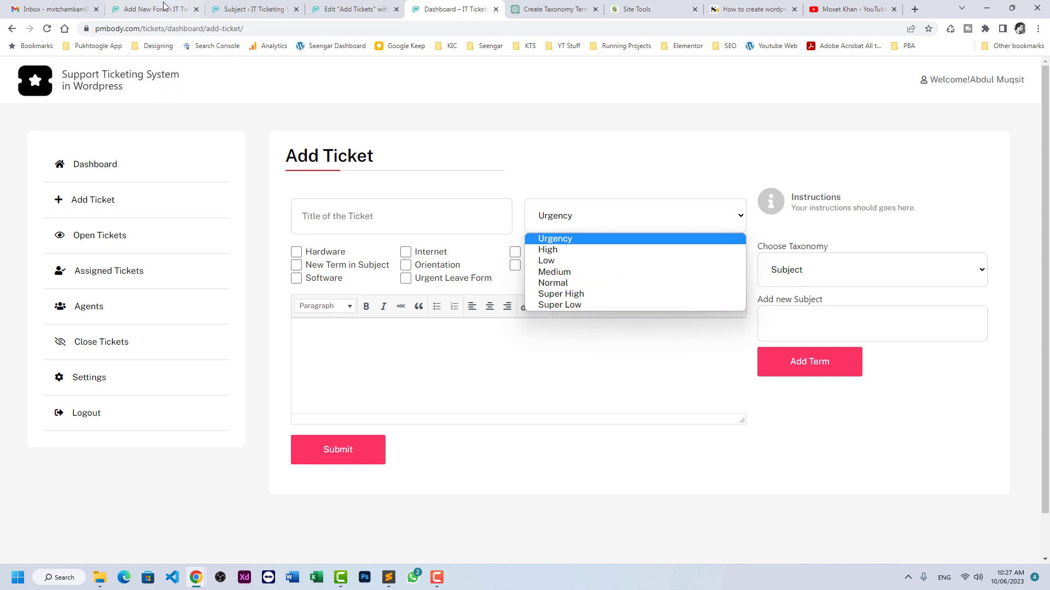
click(227, 12)
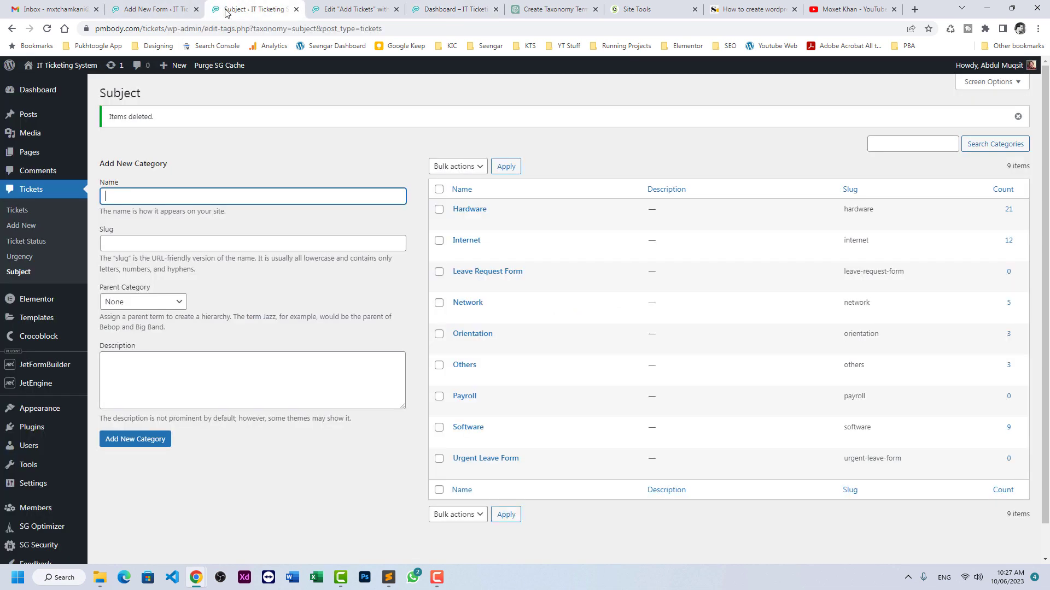
Reload the Subject terms list, then view the Urgency list with Low, Super High and Super Low
click(21, 273)
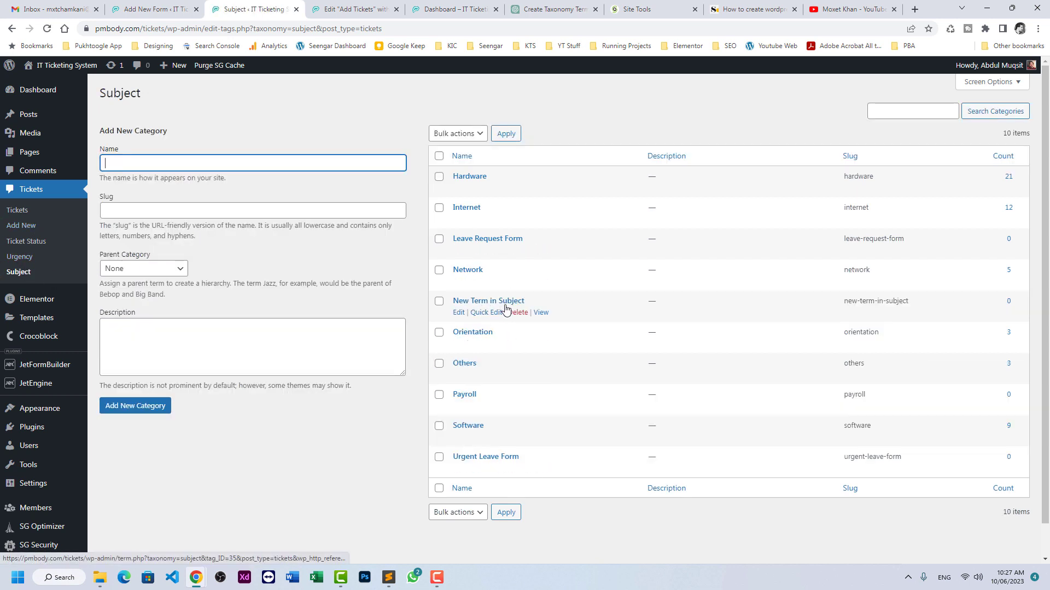
click(31, 261)
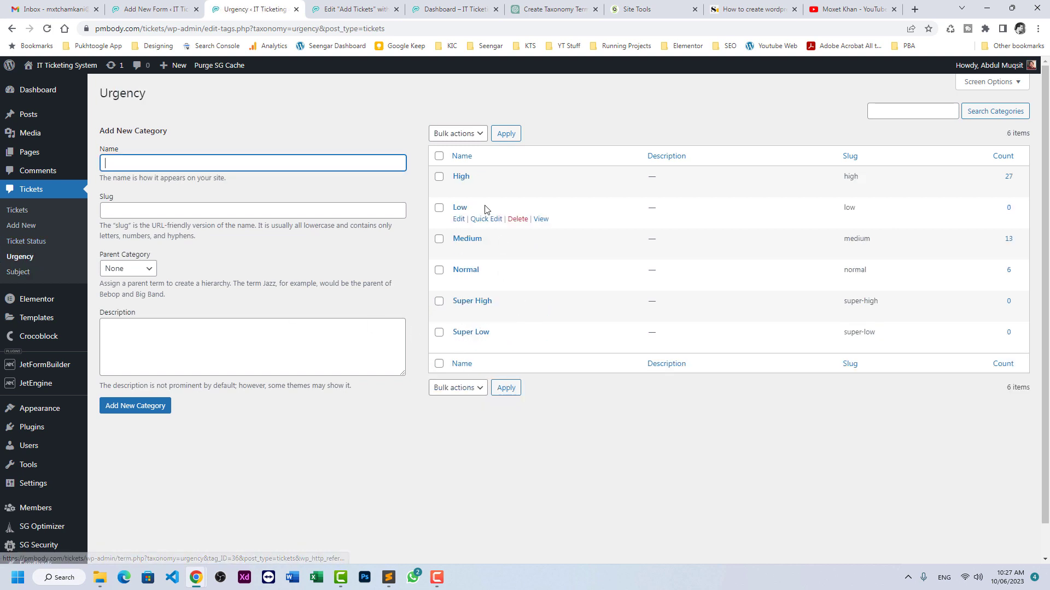
mouse_move(484, 274)
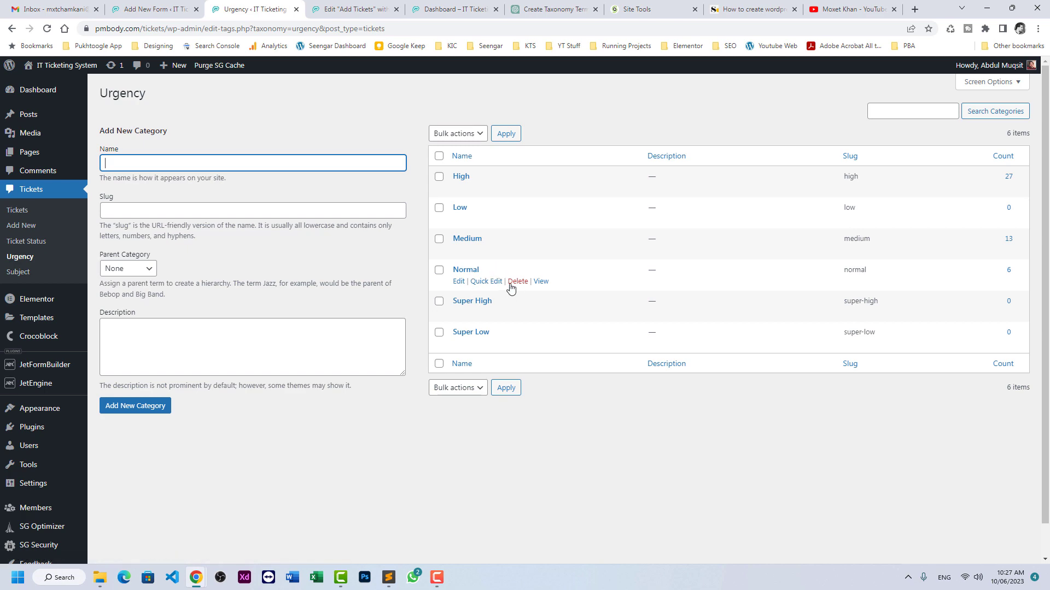
View the SoftEmblems terms tutorial's full create-terms hook code snippet
click(747, 10)
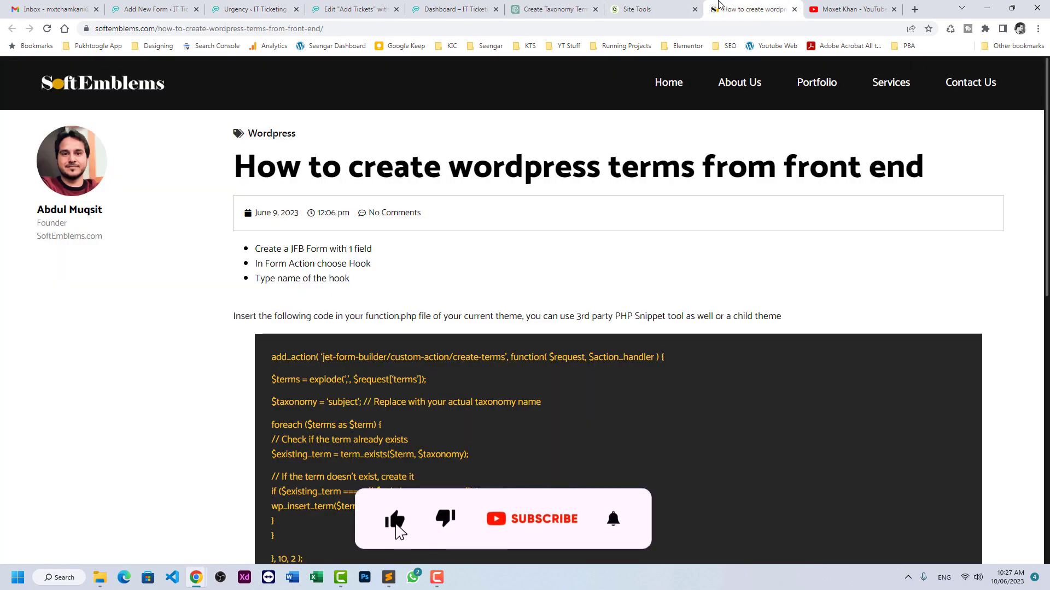
scroll(341, 341, down, 2)
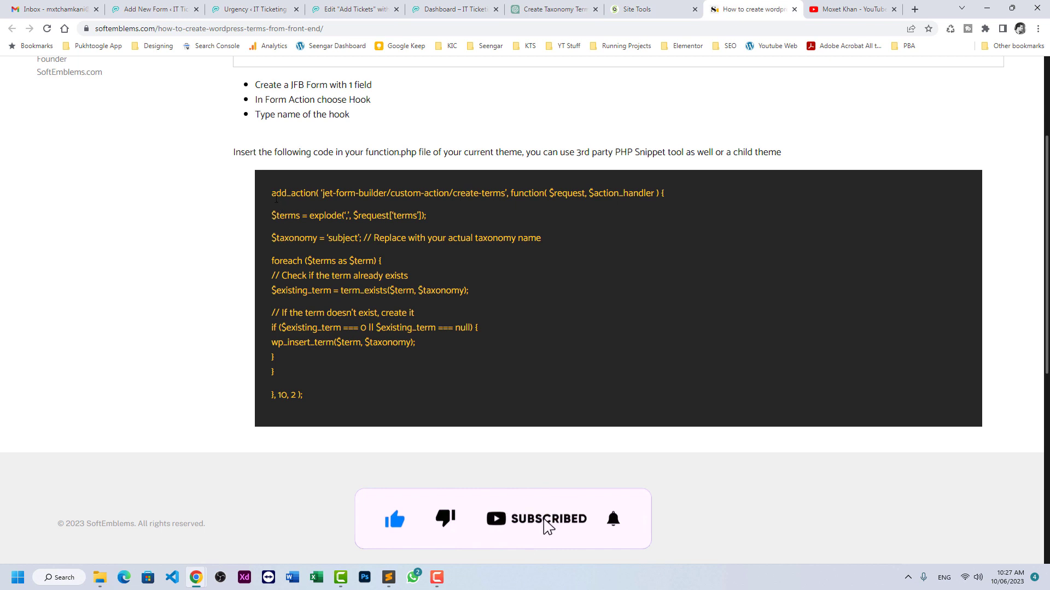
drag(276, 192, 323, 380)
click(431, 368)
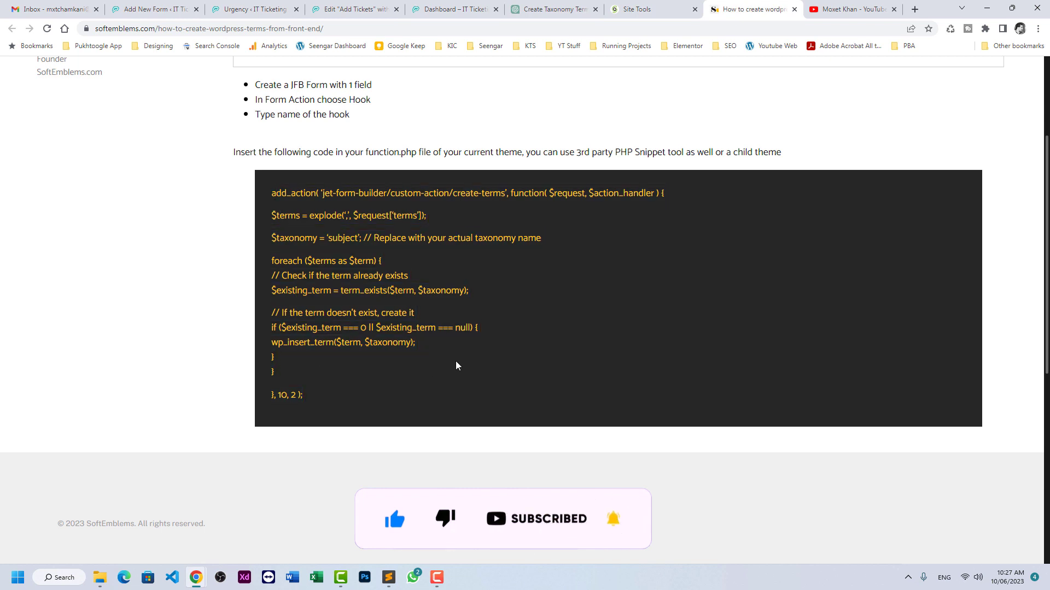